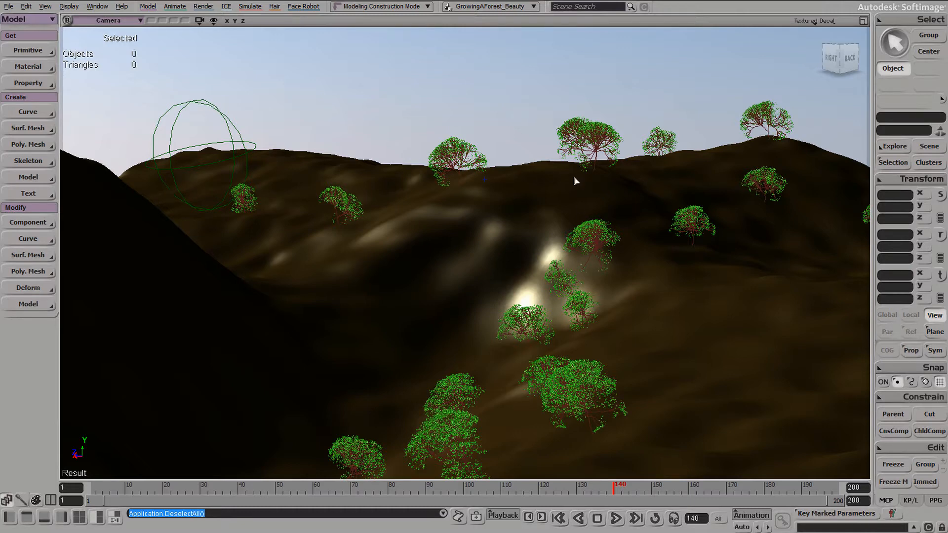
# - Scrub the forest animation to frames 45, 115 and 155 to preview how the trees grow
pyautogui.click(258, 488)
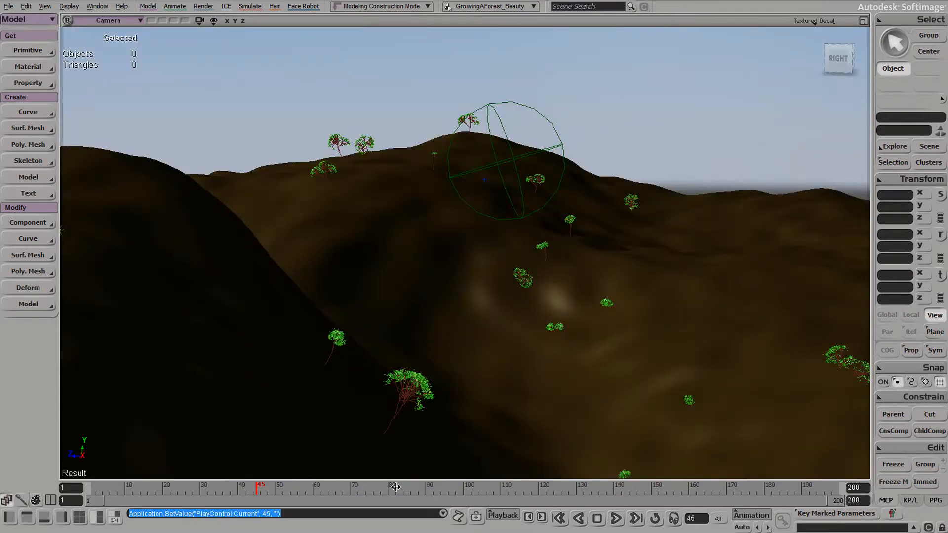
pyautogui.moveTo(396, 488); pyautogui.dragTo(523, 489)
pyautogui.click(662, 488)
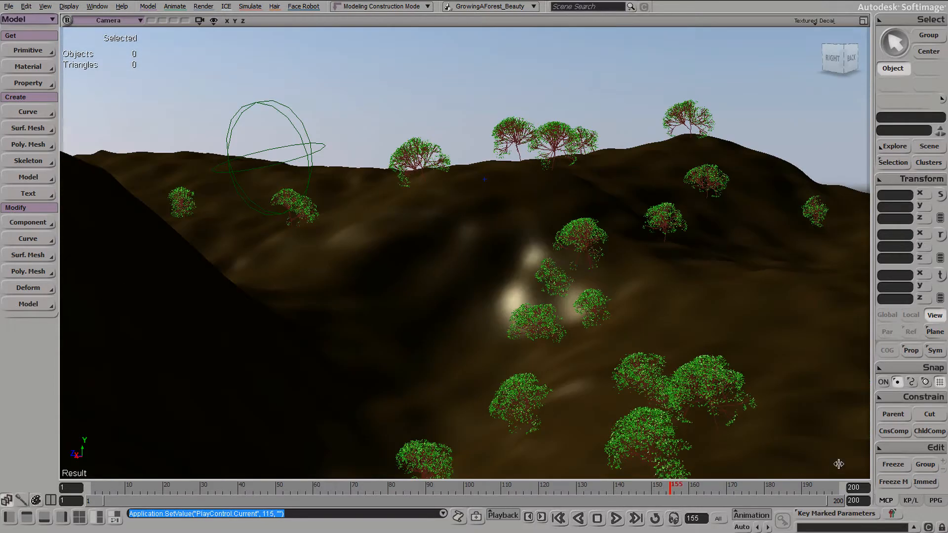
# - Select the LKLightning_Trees point cloud and scrub through its growth, stopping at frame 86
pyautogui.click(554, 421)
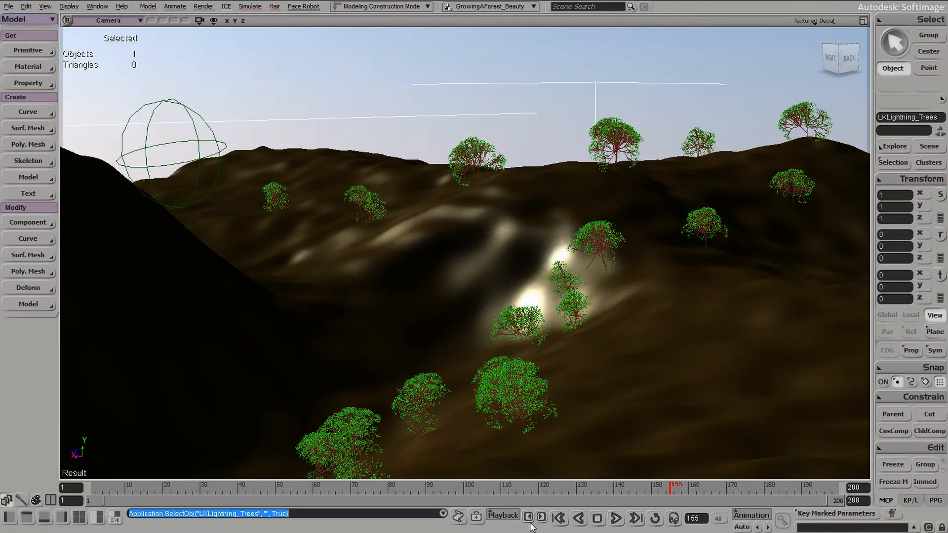
pyautogui.click(540, 488)
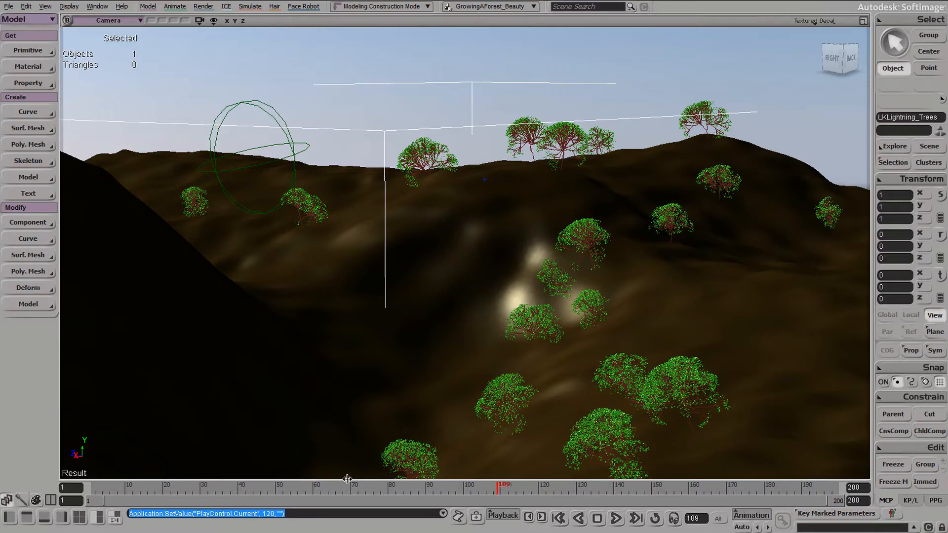
pyautogui.click(500, 487)
pyautogui.click(427, 484)
pyautogui.click(737, 489)
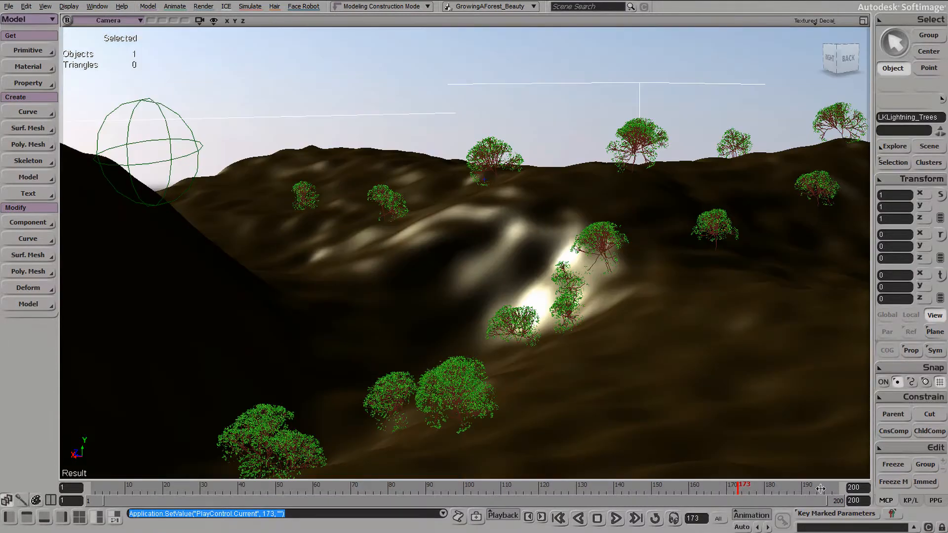
pyautogui.click(411, 488)
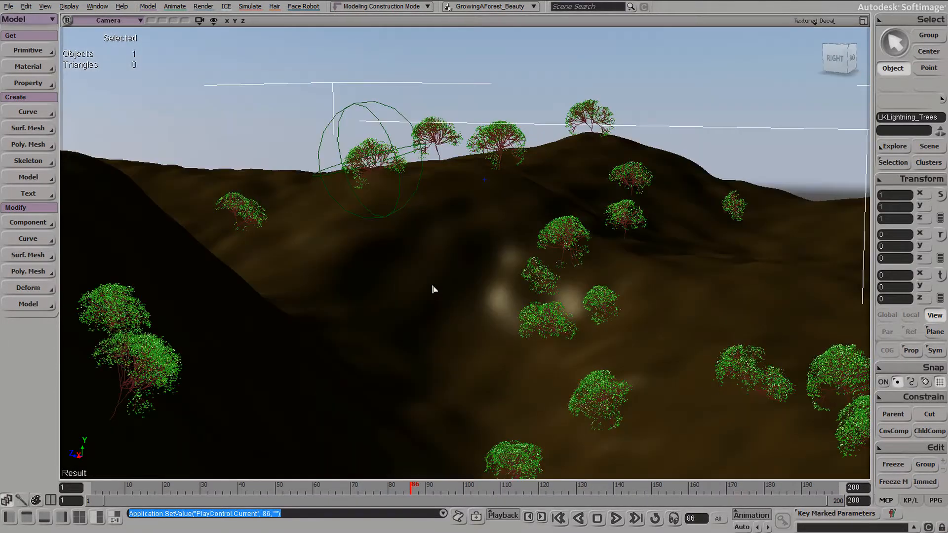
# - Open the LKL Emit from Surface properties in the trees' ICE tree and set the particle color's red value to 0.991
pyautogui.hotkey('alt', '9')
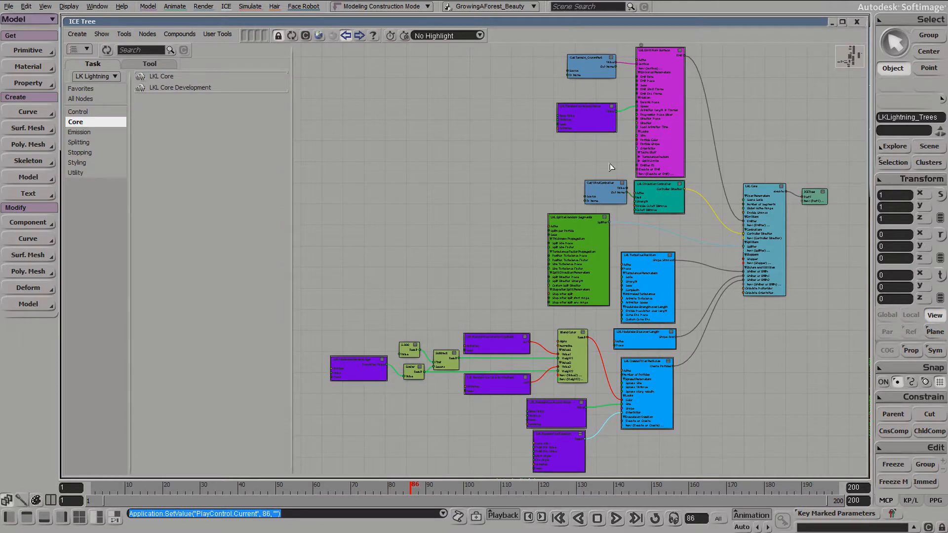
pyautogui.doubleClick(651, 102)
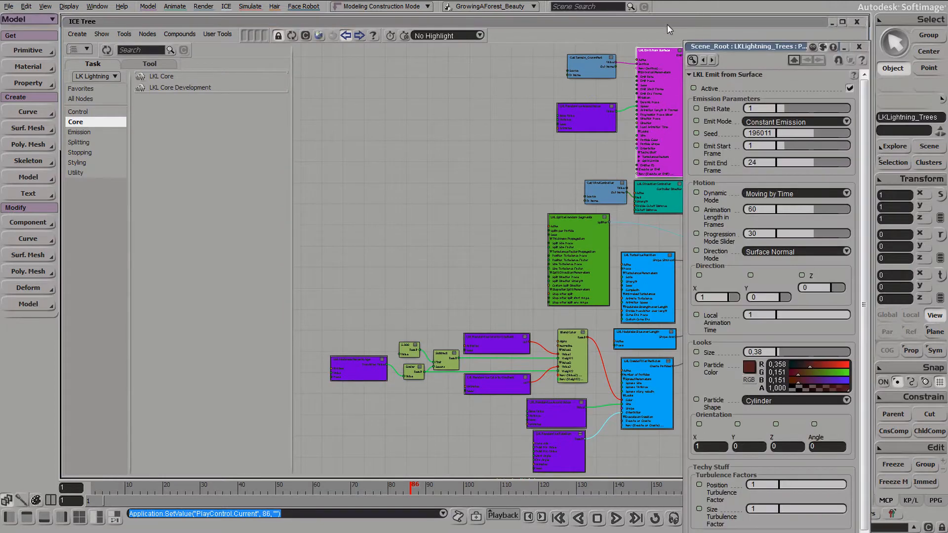
pyautogui.doubleClick(668, 25)
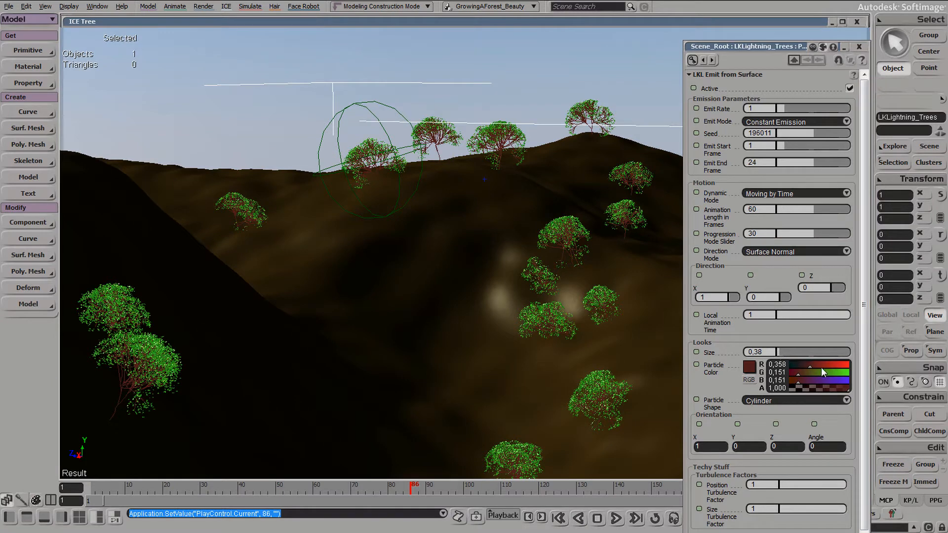
pyautogui.moveTo(824, 366); pyautogui.dragTo(847, 366)
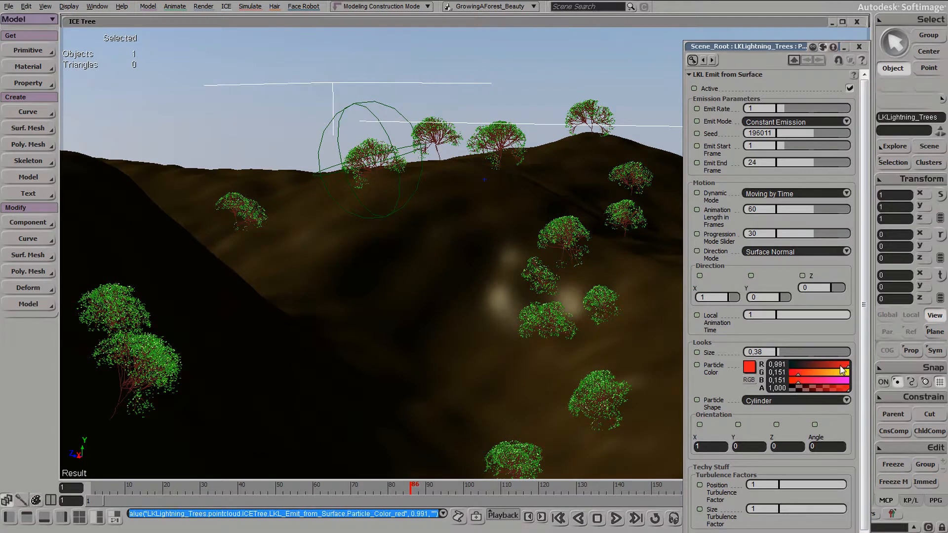
# - Scrub the animation to frames 111, 150, 40 and 101 to inspect the recolored tree branches
pyautogui.click(505, 494)
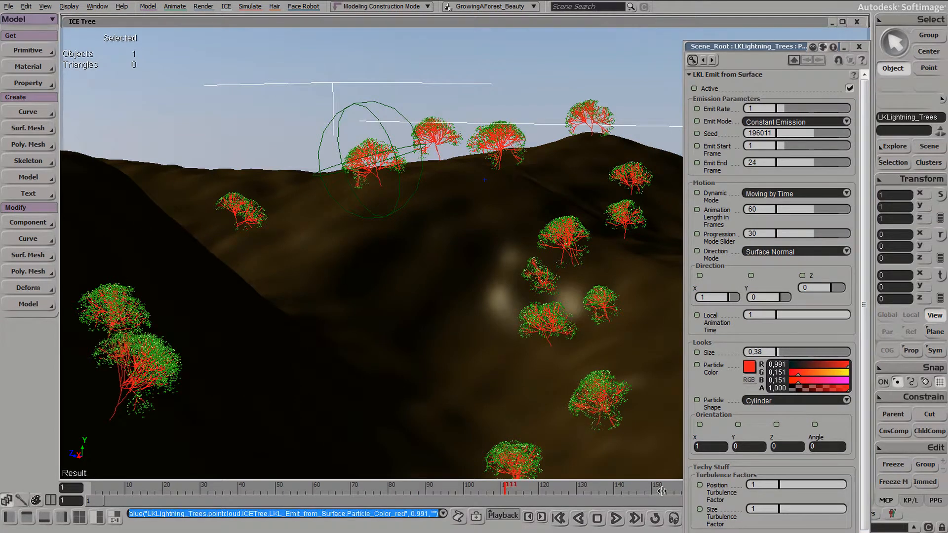
pyautogui.click(651, 492)
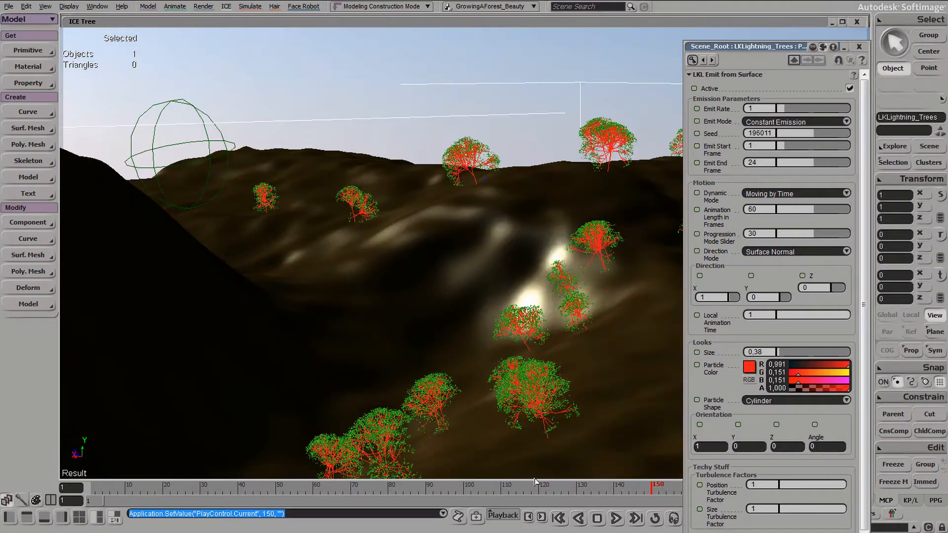
pyautogui.click(241, 490)
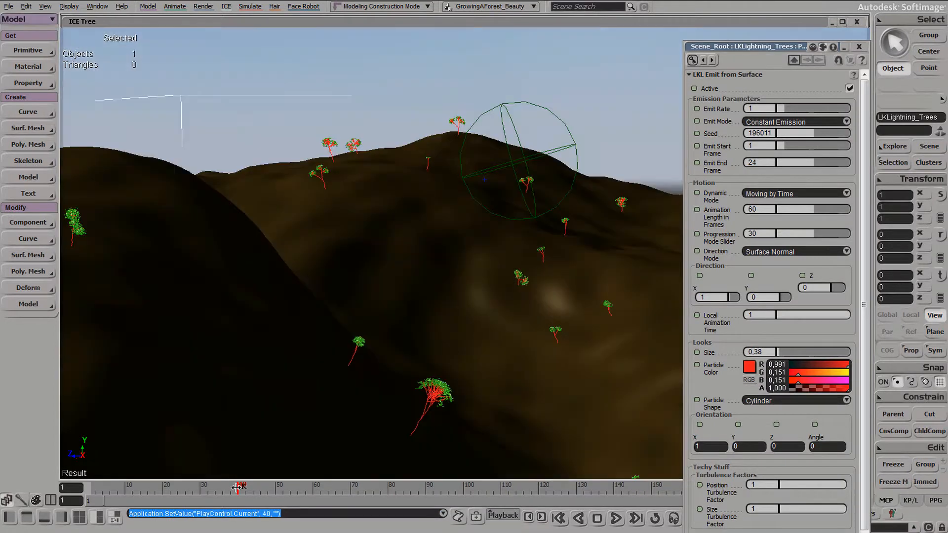
pyautogui.click(466, 489)
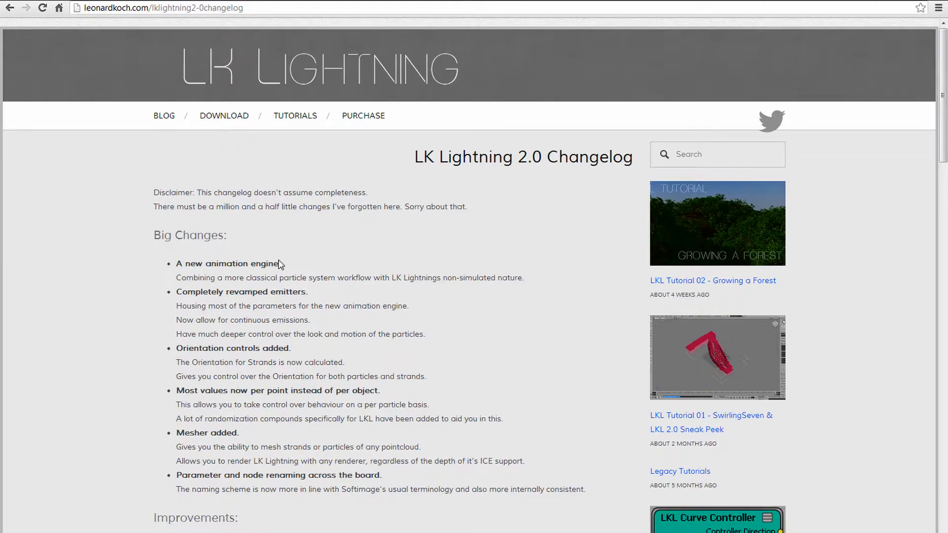
# - Look through the LK Lightning 2.0 changelog and highlight the entries from the new animation engine to the orientation controls
pyautogui.scroll(-15, 277, 264)
pyautogui.scroll(-18, 377, 320)
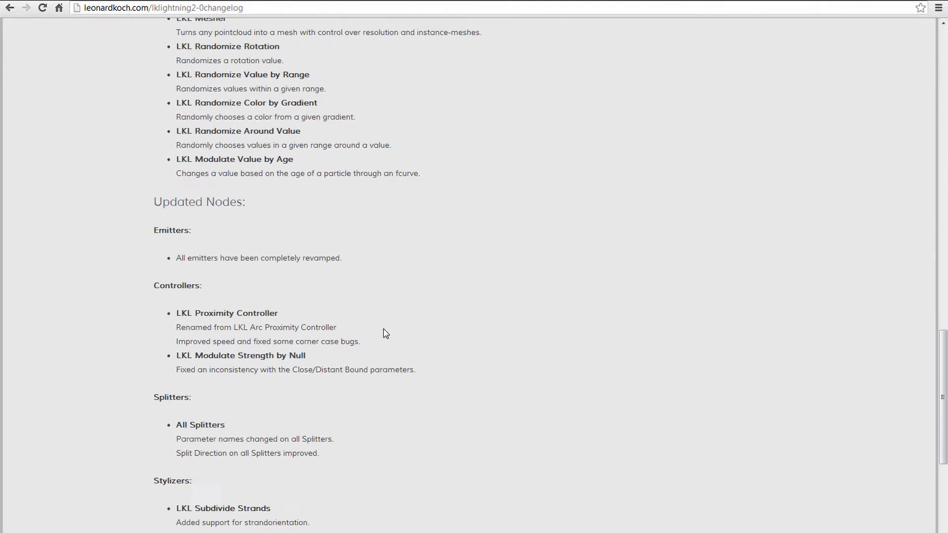
pyautogui.scroll(13, 398, 357)
pyautogui.scroll(20, 406, 362)
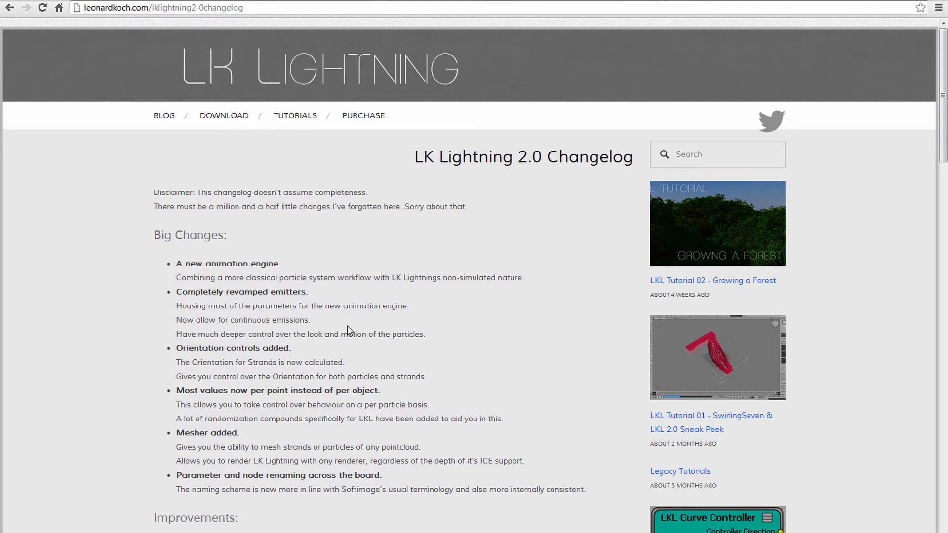
pyautogui.scroll(-2, 313, 359)
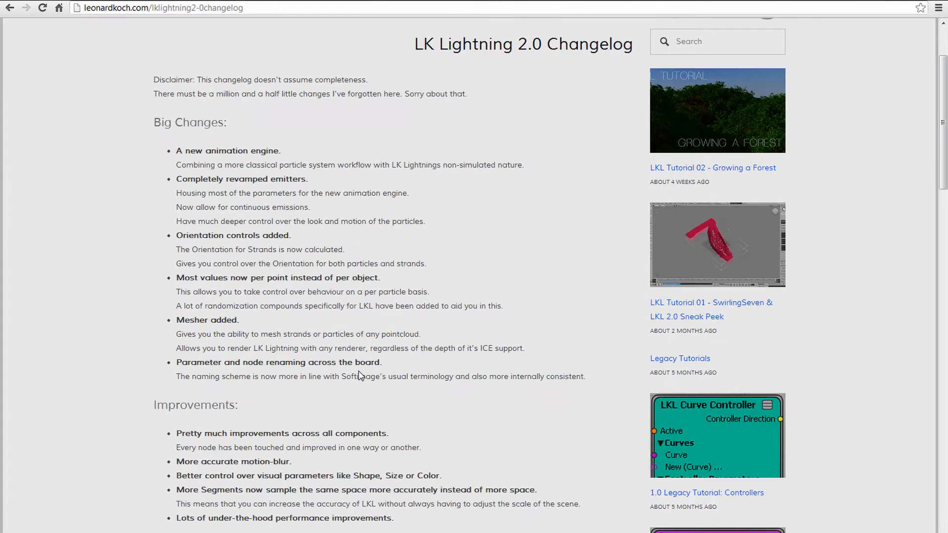
pyautogui.scroll(1, 315, 226)
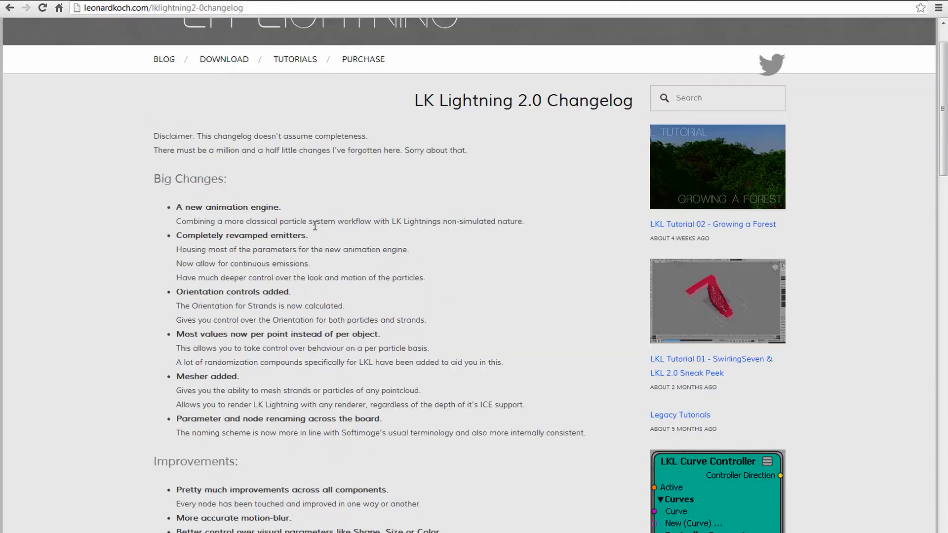
pyautogui.moveTo(177, 207); pyautogui.dragTo(384, 322)
pyautogui.click(384, 322)
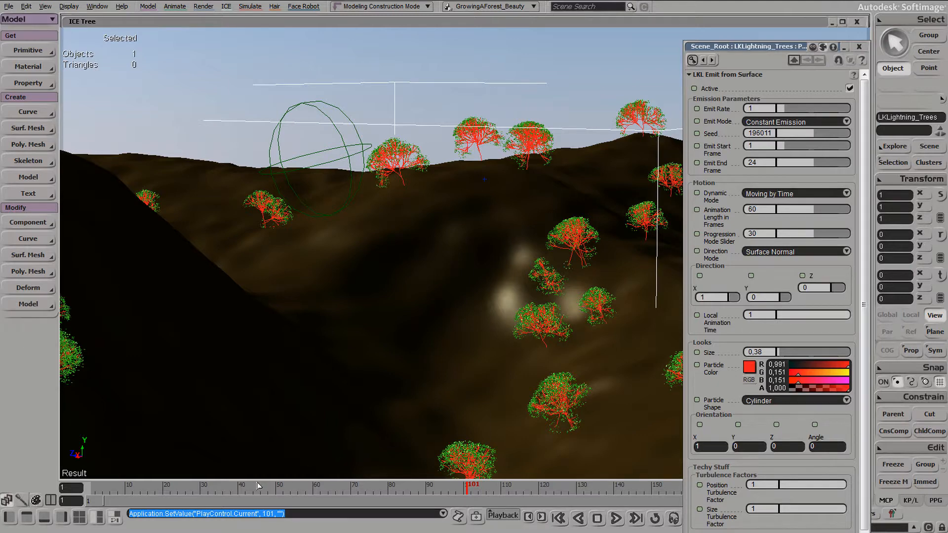
# - Scrub the forest animation to frame 42 and review all parameters of the LKL Emit from Surface node
pyautogui.click(244, 488)
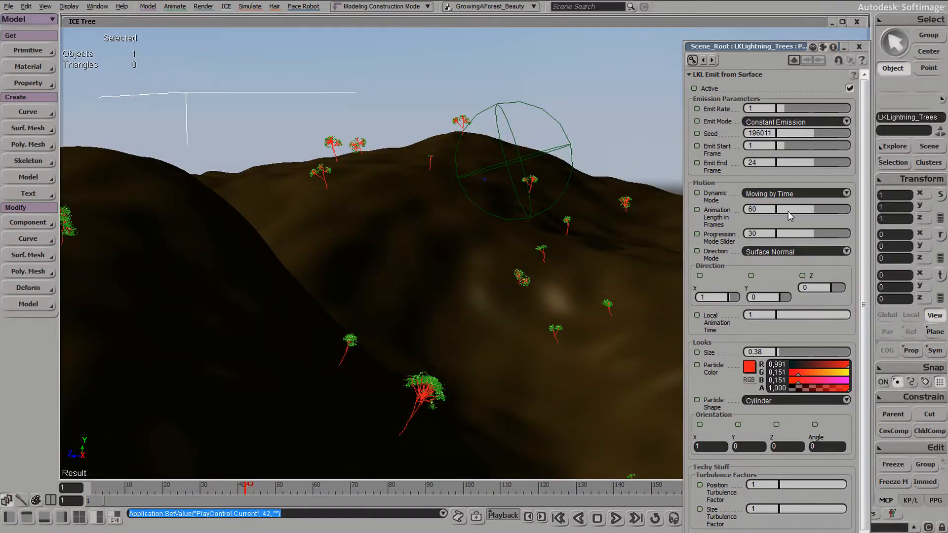
pyautogui.moveTo(768, 49); pyautogui.dragTo(763, 0)
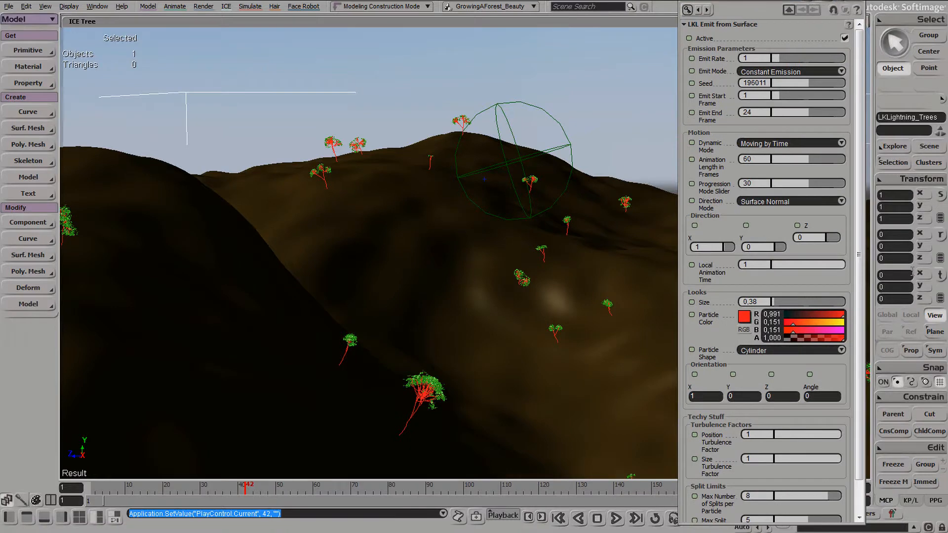
pyautogui.moveTo(859, 272); pyautogui.dragTo(859, 305)
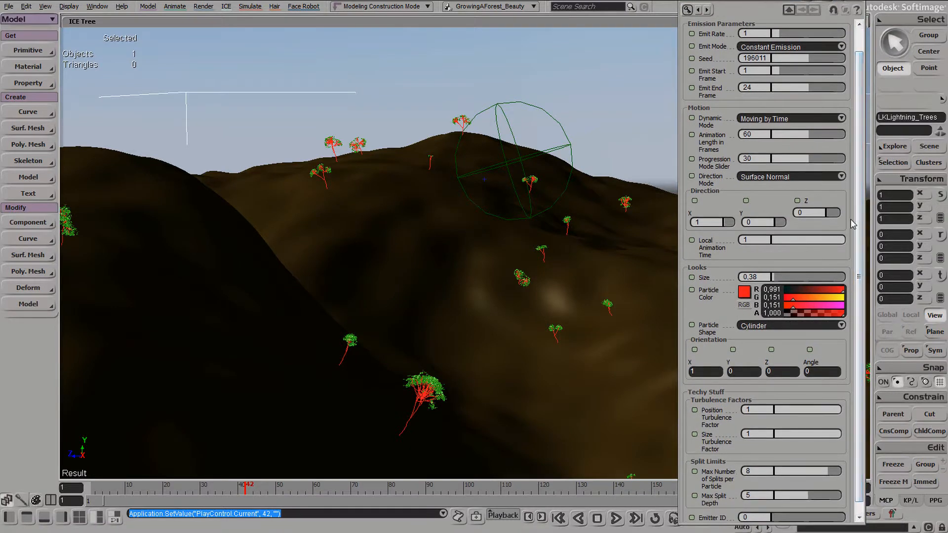
pyautogui.moveTo(861, 229); pyautogui.dragTo(864, 197)
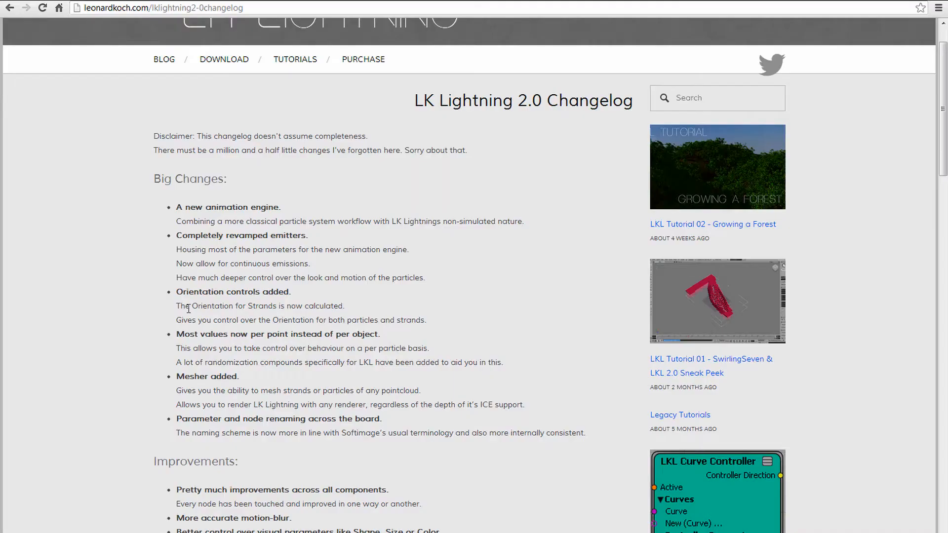
# - Read the changelog entries on orientation controls, per-point values, randomization compounds and the Mesher, highlighting the passages
pyautogui.moveTo(177, 298); pyautogui.dragTo(441, 305)
pyautogui.click(421, 321)
pyautogui.click(168, 282)
pyautogui.click(444, 309)
pyautogui.moveTo(174, 379); pyautogui.dragTo(173, 356)
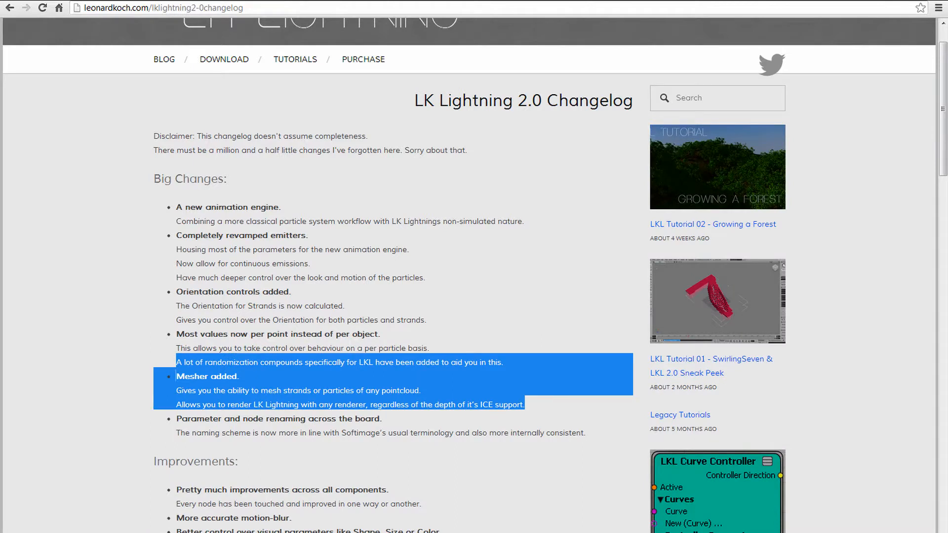
pyautogui.click(217, 447)
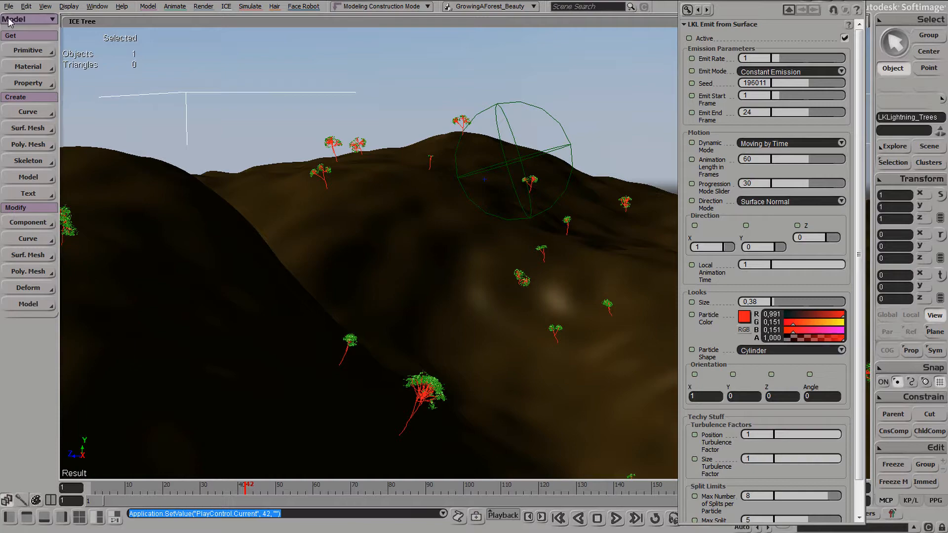
# - Open the sample scene LKL_SampleScene_02_CurveEmission.scn in Softimage without saving changes to the forest scene
pyautogui.click(8, 7)
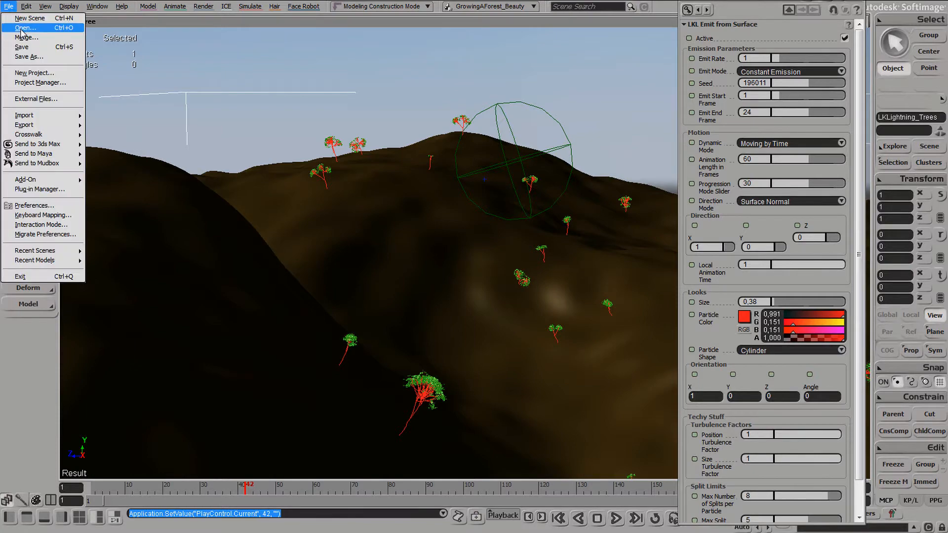
pyautogui.click(19, 31)
pyautogui.click(405, 173)
pyautogui.doubleClick(405, 173)
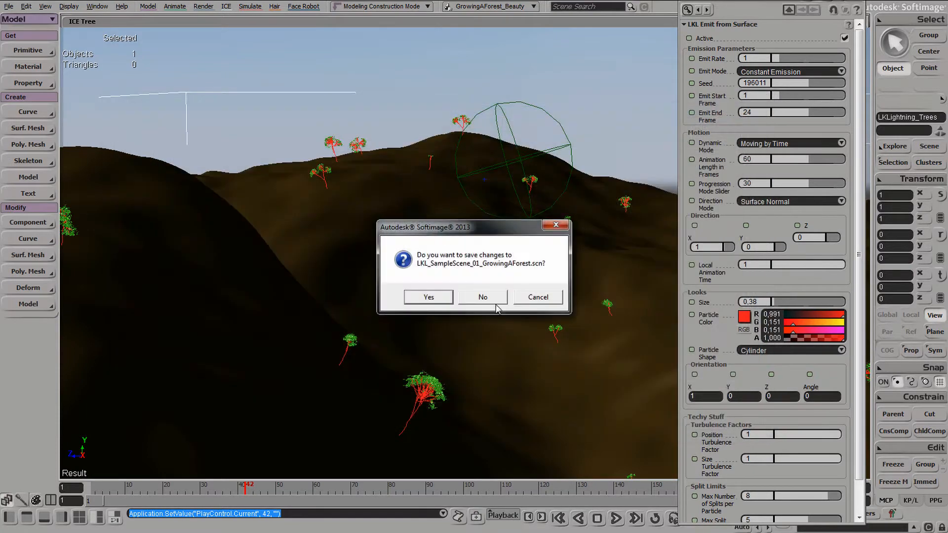
pyautogui.click(482, 296)
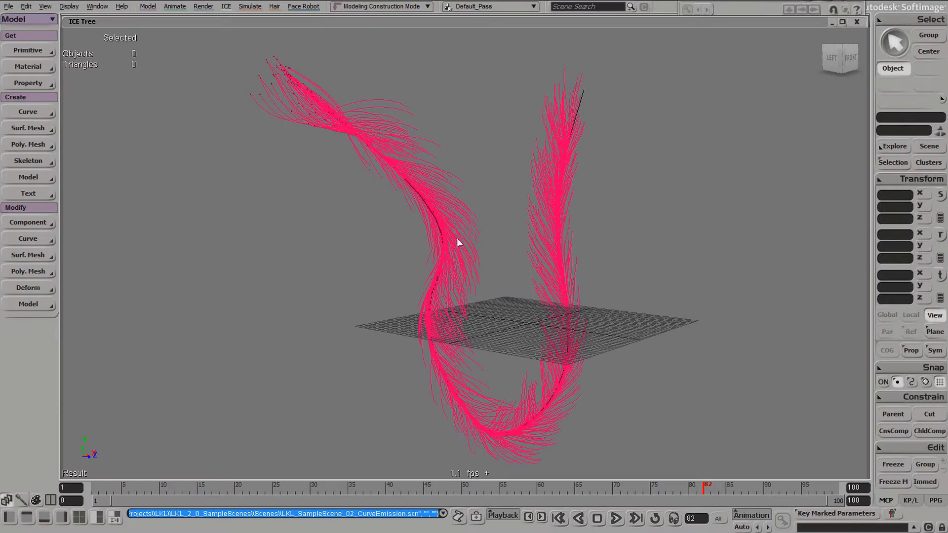
# - Scrub the timeline to preview the strands along the curve, and select the curve together with its particle strands
pyautogui.click(320, 282)
pyautogui.moveTo(367, 487)
pyautogui.mouseDown()
pyautogui.moveTo(124, 466)
pyautogui.moveTo(421, 475)
pyautogui.moveTo(499, 488)
pyautogui.moveTo(838, 489)
pyautogui.moveTo(380, 488)
pyautogui.mouseUp()
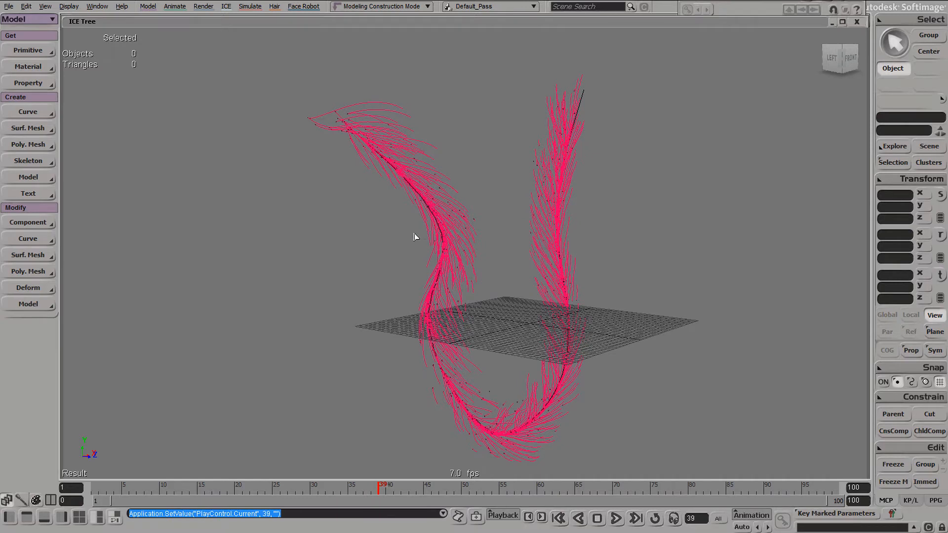
pyautogui.click(415, 235)
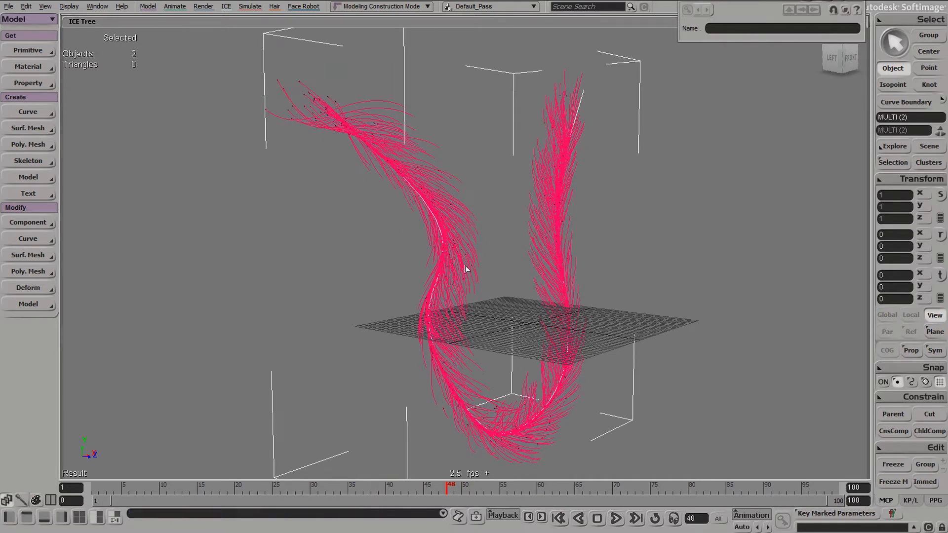
# - Select control point 8 of the curve crvlist and move it upward to about Y 28.95
pyautogui.press('space')
pyautogui.press('t')
pyautogui.press('space')
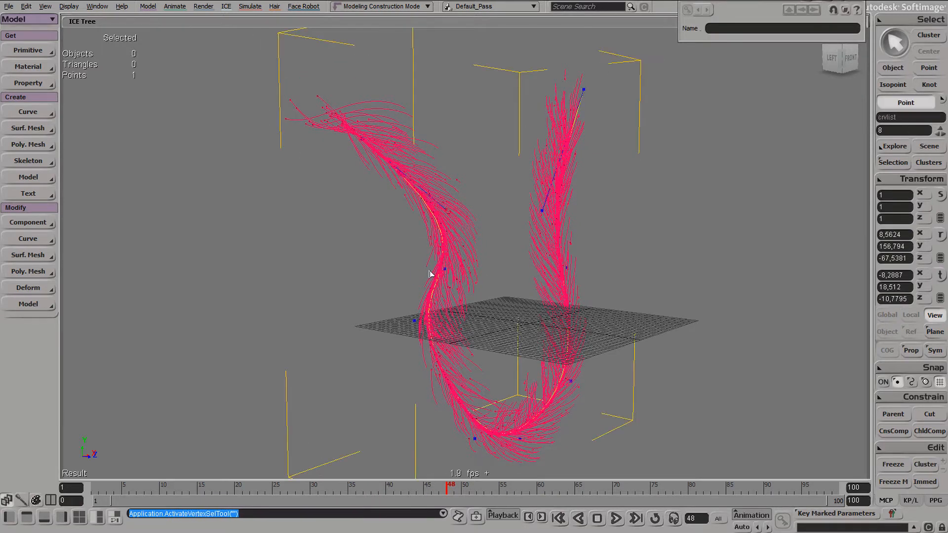
pyautogui.click(464, 235)
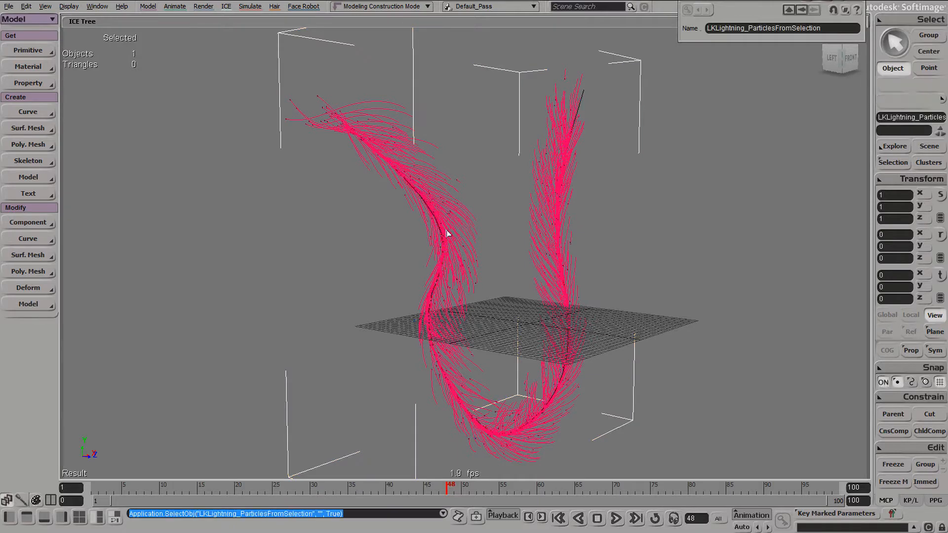
pyautogui.moveTo(444, 231); pyautogui.dragTo(488, 280)
pyautogui.press('t')
pyautogui.moveTo(421, 246); pyautogui.dragTo(467, 282)
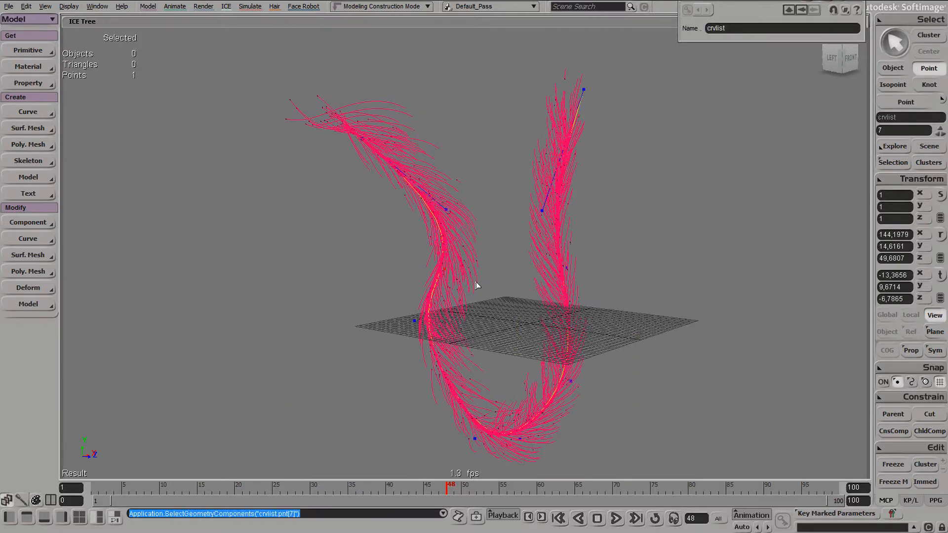
pyautogui.moveTo(427, 184); pyautogui.dragTo(487, 250)
pyautogui.press('v')
pyautogui.moveTo(449, 215); pyautogui.dragTo(460, 191)
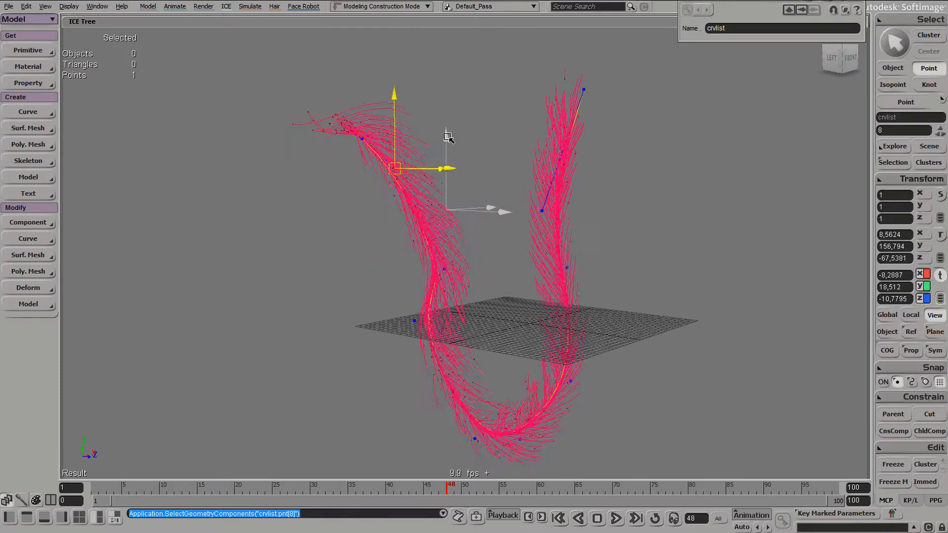
# - Select control point 1 of the curve crvlist and move it upward to bend the curve's other end
pyautogui.press('space')
pyautogui.press('s')
pyautogui.moveTo(302, 228); pyautogui.dragTo(578, 222, button='right')
pyautogui.press('t')
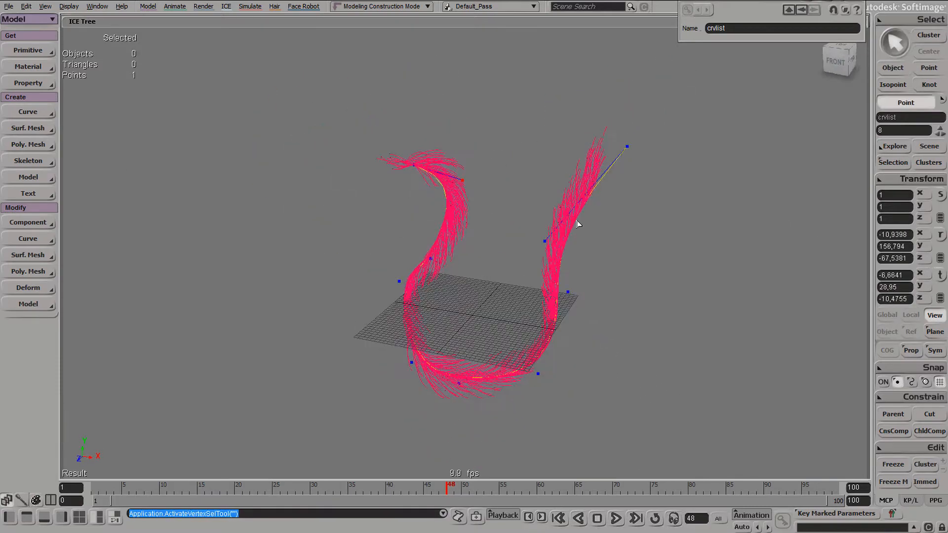
pyautogui.moveTo(528, 161); pyautogui.dragTo(592, 273)
pyautogui.press('v')
pyautogui.moveTo(546, 254); pyautogui.dragTo(546, 211)
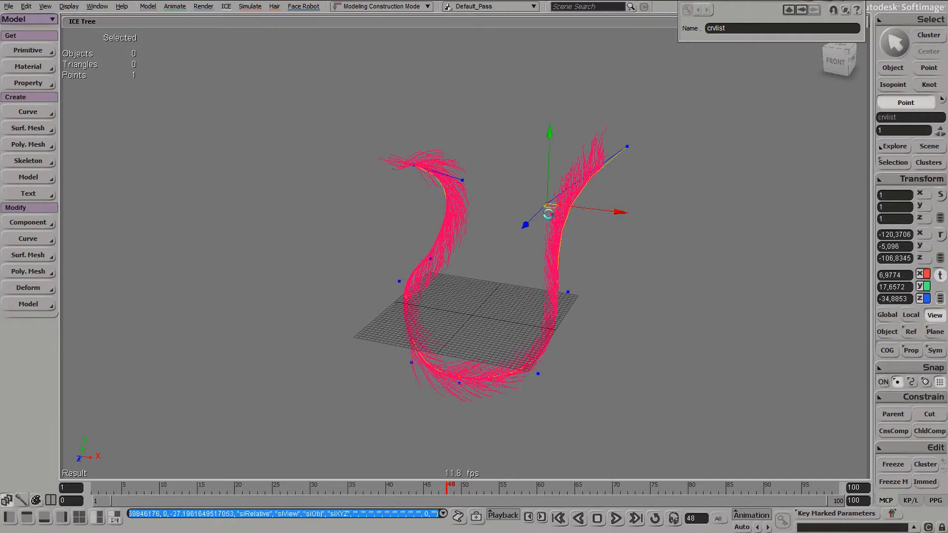
# - Select the particle strands along the curve and generate a mesh from them with LKL Mesh Selection
pyautogui.press('space')
pyautogui.press('s')
pyautogui.moveTo(505, 237); pyautogui.dragTo(498, 203, button='right')
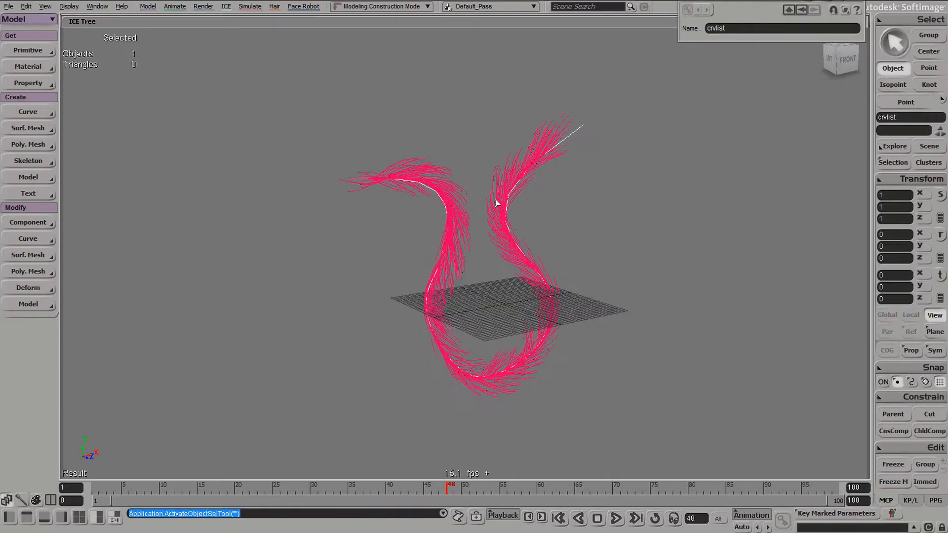
pyautogui.click(484, 187)
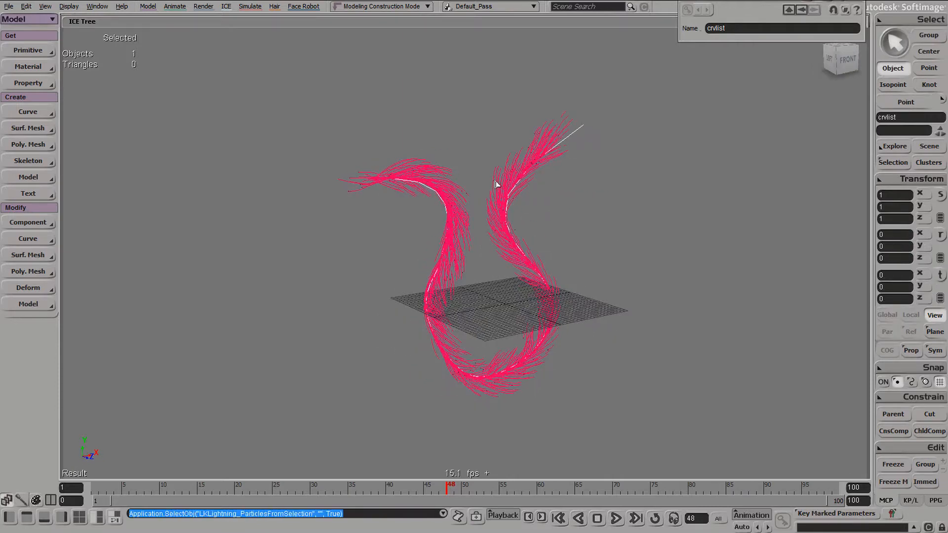
pyautogui.click(33, 51)
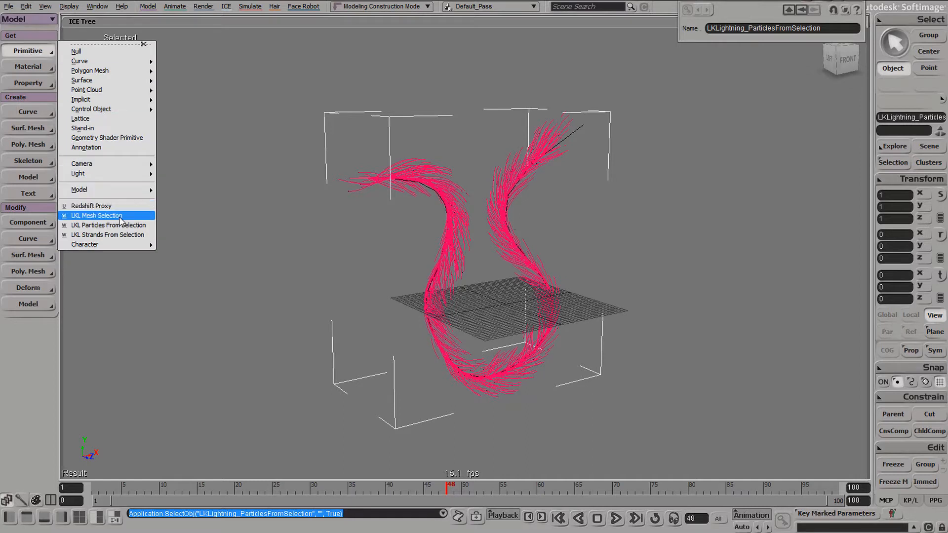
pyautogui.click(193, 231)
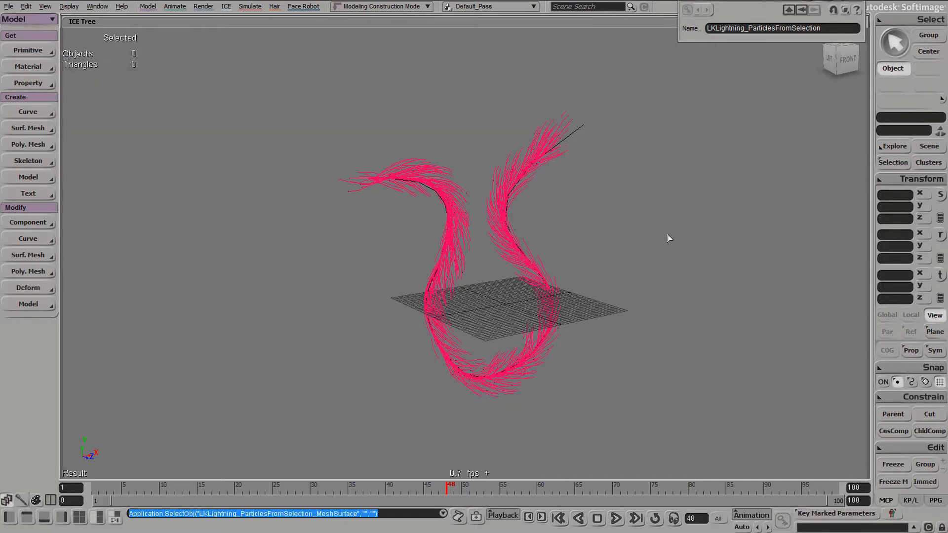
# - Select the generated strand mesh, frame it and inspect its blades up close from several angles
pyautogui.click(536, 269)
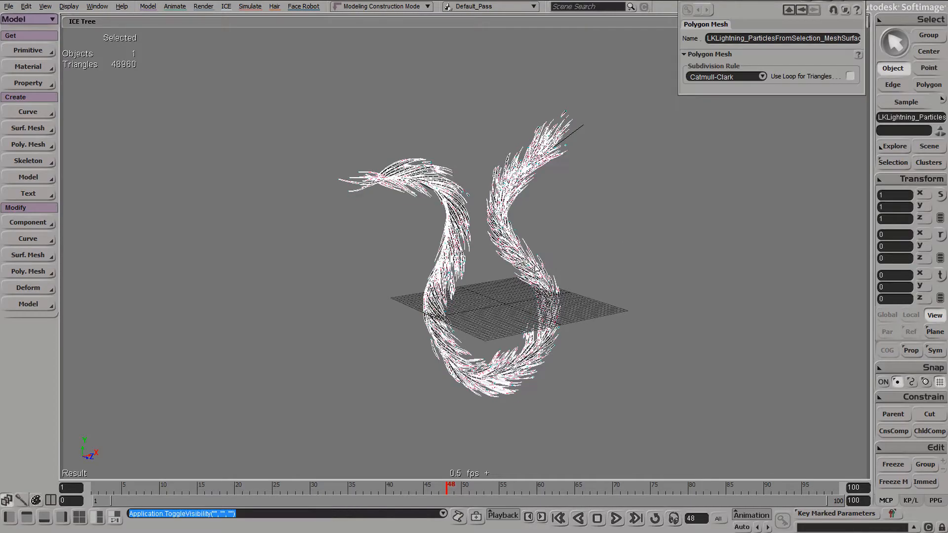
pyautogui.moveTo(536, 268); pyautogui.dragTo(639, 231, button='middle')
pyautogui.press('f')
pyautogui.click(517, 186)
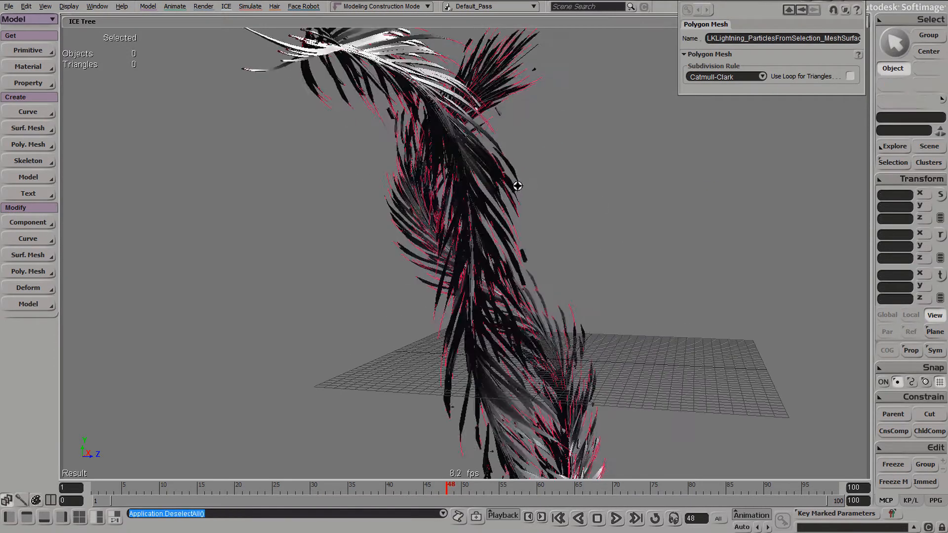
pyautogui.moveTo(517, 186); pyautogui.dragTo(592, 185, button='middle')
# - Review the LKL Mesher node's settings in the strand mesh's ICE tree and return to the viewport
pyautogui.click(366, 174)
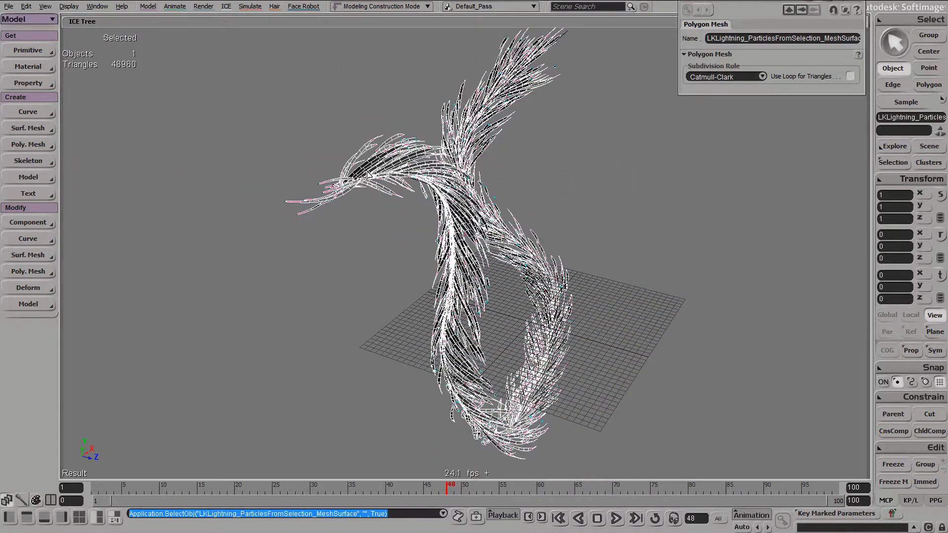
pyautogui.hotkey('alt', '9')
pyautogui.doubleClick(617, 251)
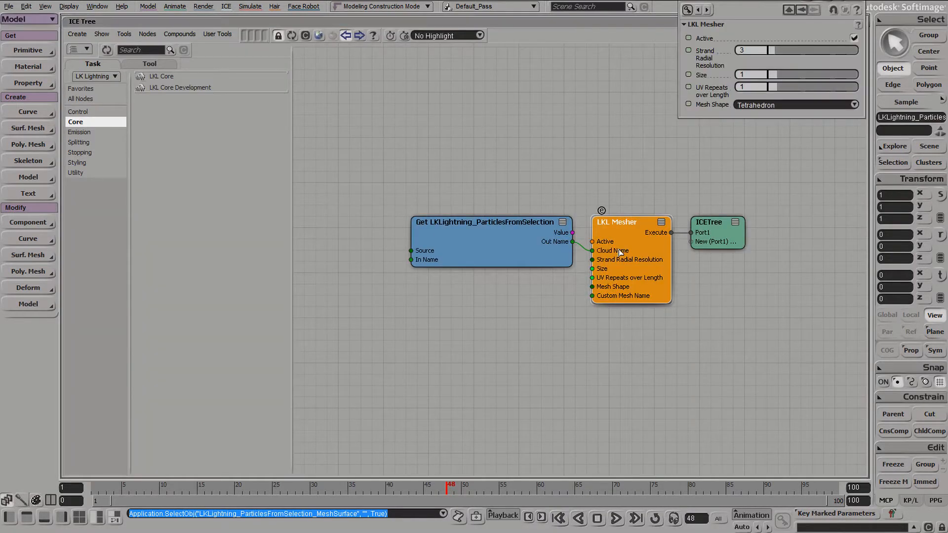
pyautogui.click(856, 2)
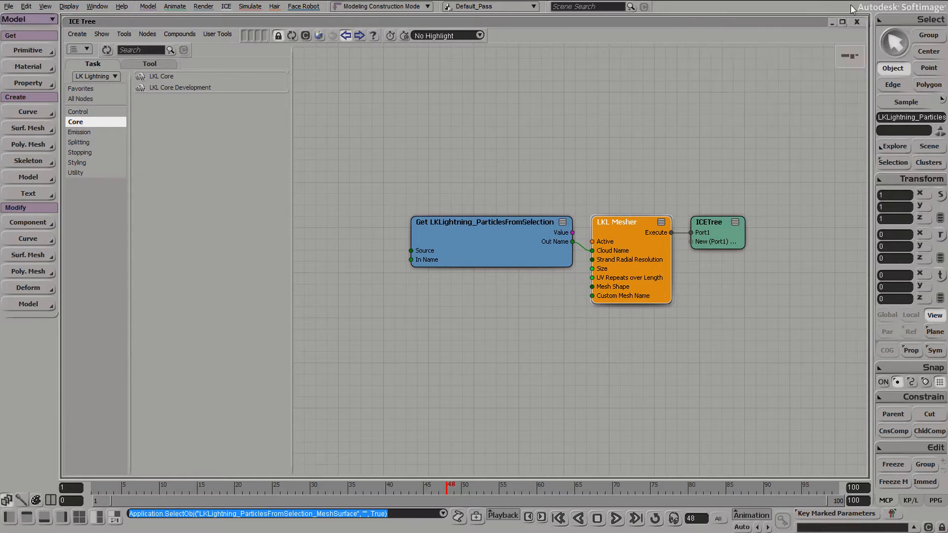
pyautogui.doubleClick(755, 21)
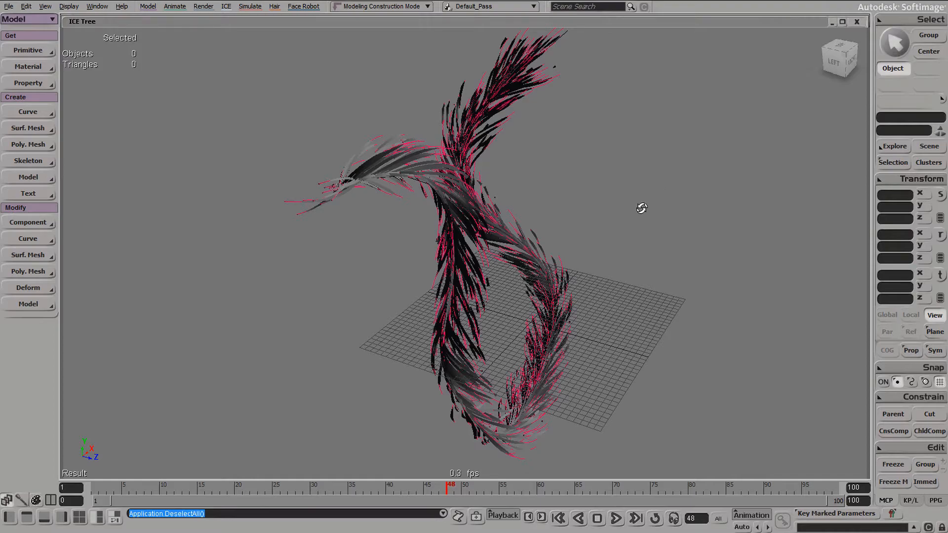
# - Examine the meshed strands from other angles and preview the scene at frame 84
pyautogui.moveTo(639, 207)
pyautogui.mouseDown(button='middle')
pyautogui.moveTo(586, 275)
pyautogui.moveTo(591, 195)
pyautogui.moveTo(524, 187)
pyautogui.moveTo(317, 262)
pyautogui.moveTo(448, 275)
pyautogui.moveTo(478, 271)
pyautogui.moveTo(445, 257)
pyautogui.moveTo(469, 239)
pyautogui.moveTo(567, 237)
pyautogui.mouseUp(button='middle')
pyautogui.click(478, 273)
pyautogui.click(624, 236)
pyautogui.moveTo(647, 259); pyautogui.dragTo(573, 328, button='middle')
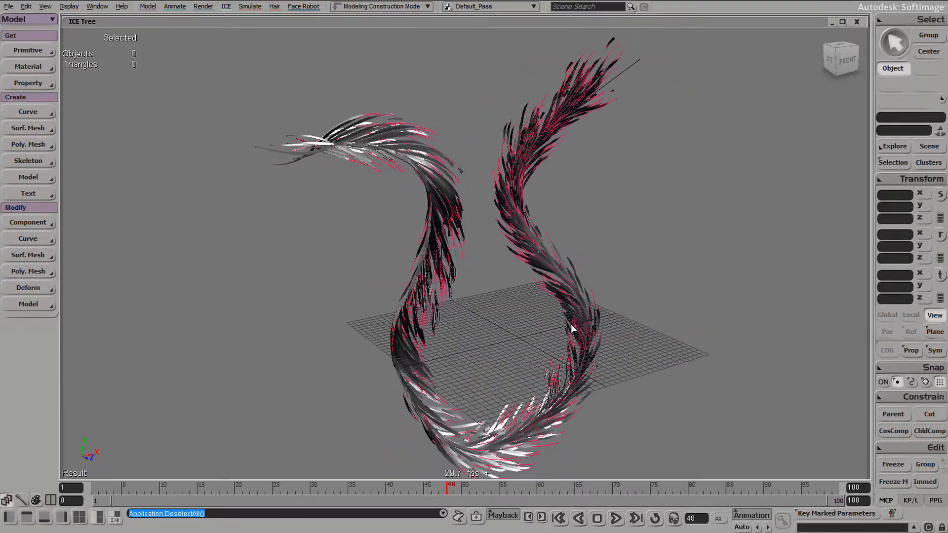
pyautogui.click(574, 274)
pyautogui.click(655, 315)
pyautogui.click(721, 488)
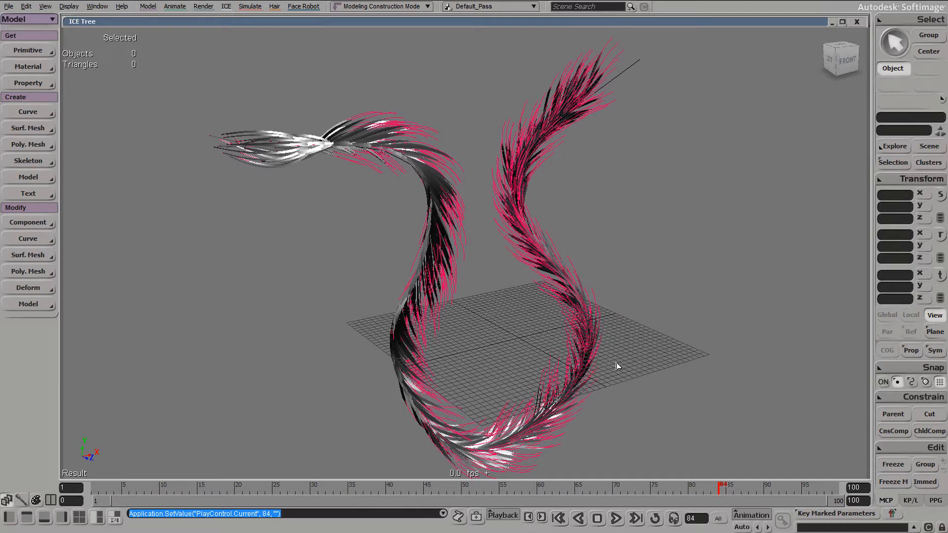
pyautogui.click(711, 404)
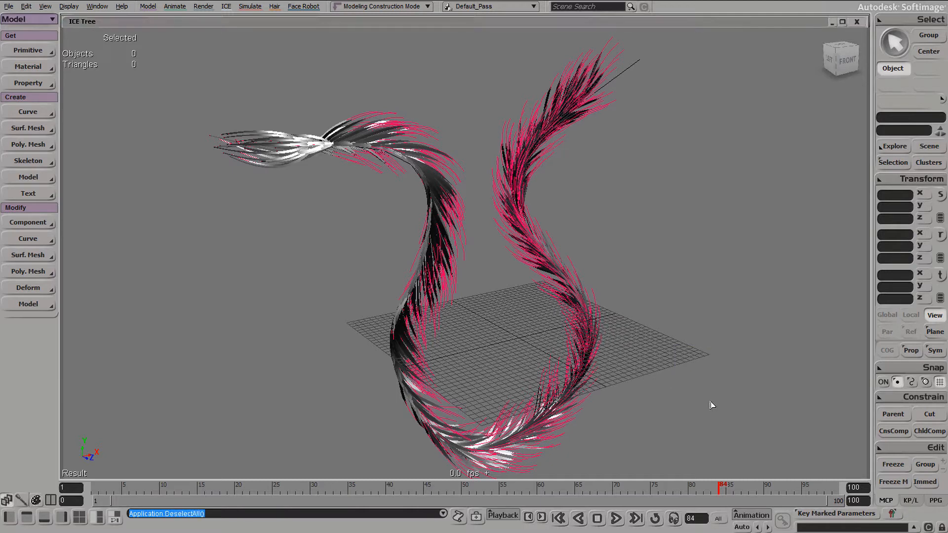
# - Open the sample scene LKL_SampleScene_03_VinesOvergrowth without saving changes to the curve emission scene
pyautogui.click(8, 6)
pyautogui.click(20, 30)
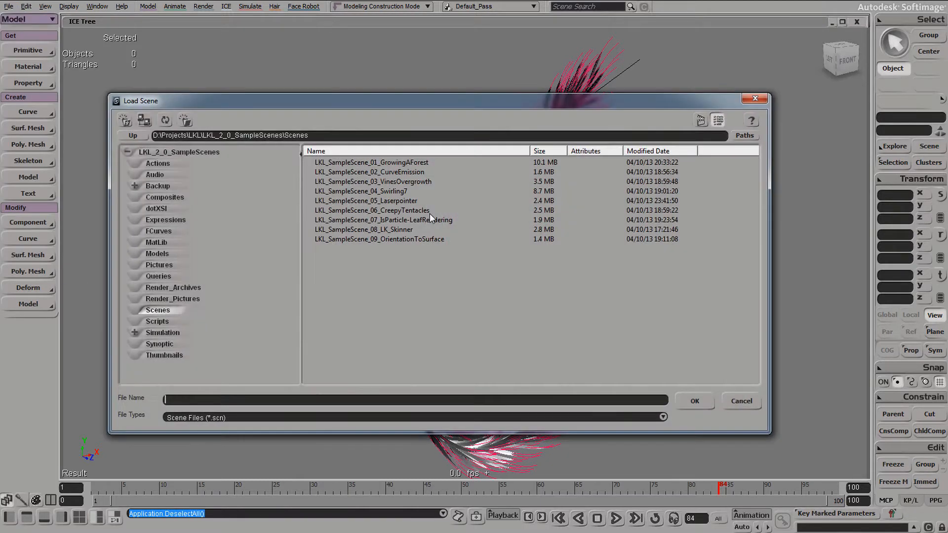
pyautogui.doubleClick(421, 181)
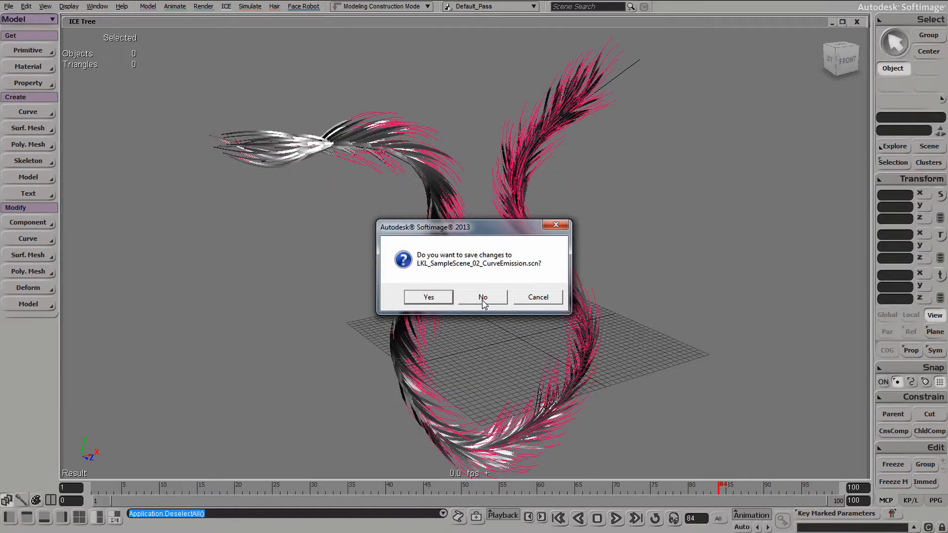
pyautogui.click(482, 297)
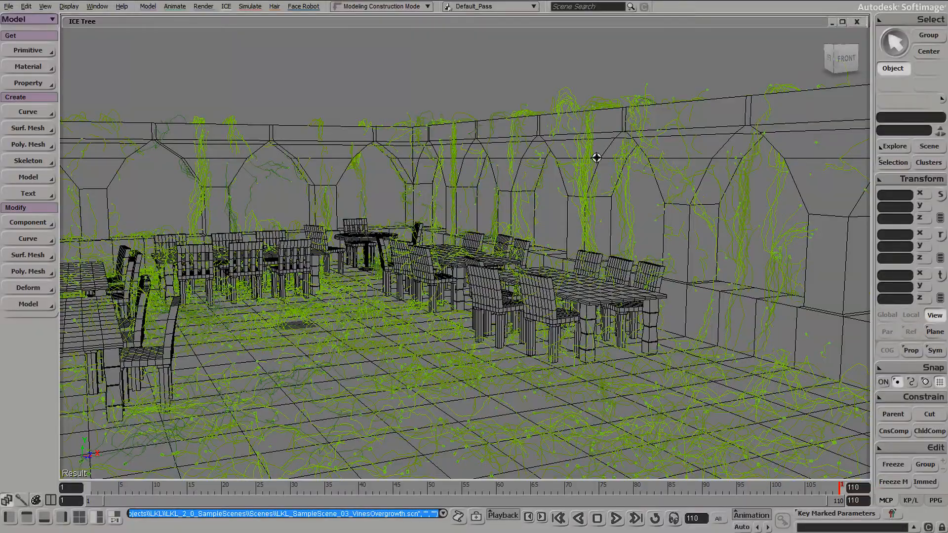
# - Look around the overgrown hall to examine the vines on the walls, floor and furniture
pyautogui.moveTo(596, 158); pyautogui.dragTo(517, 179, button='right')
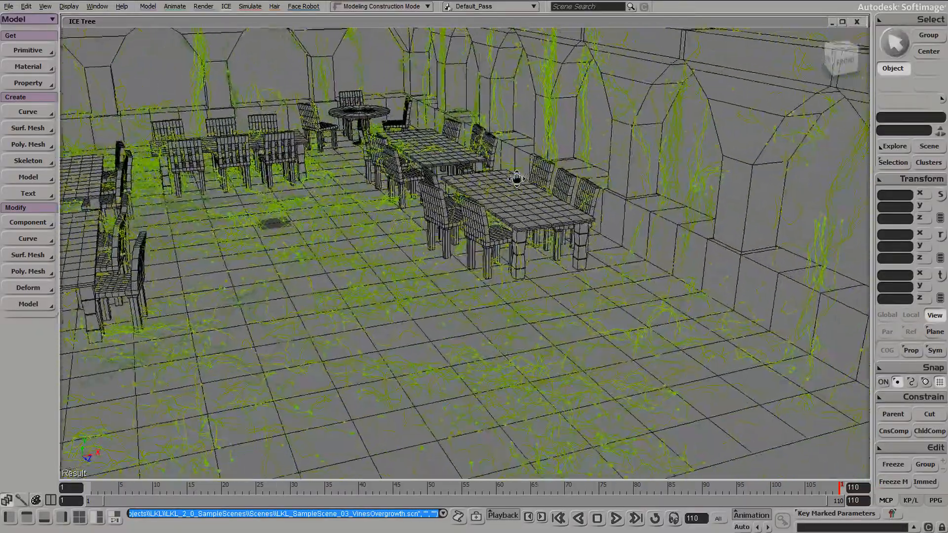
pyautogui.moveTo(516, 178); pyautogui.dragTo(530, 186)
pyautogui.moveTo(534, 250); pyautogui.dragTo(558, 260, button='right')
pyautogui.moveTo(558, 259); pyautogui.dragTo(568, 338)
pyautogui.moveTo(567, 338); pyautogui.dragTo(583, 303, button='right')
pyautogui.moveTo(580, 329); pyautogui.dragTo(546, 269)
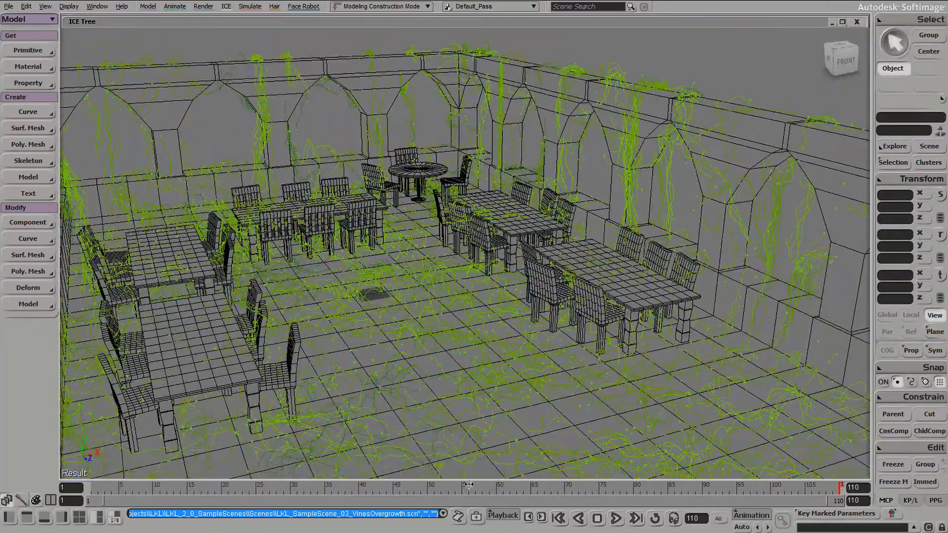
# - Preview the vine growth by scrubbing the timeline from frame 1 to frame 98
pyautogui.click(94, 486)
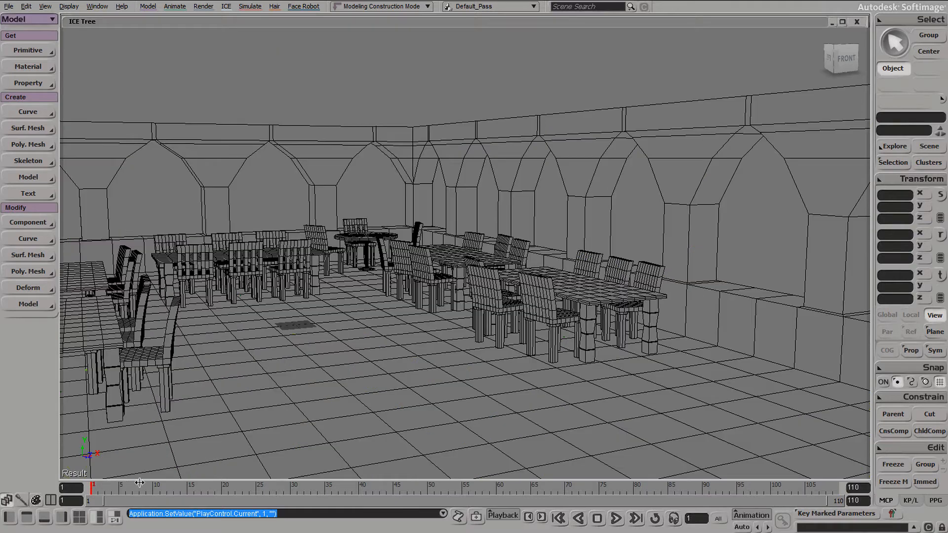
pyautogui.click(139, 485)
pyautogui.moveTo(218, 489); pyautogui.dragTo(452, 489)
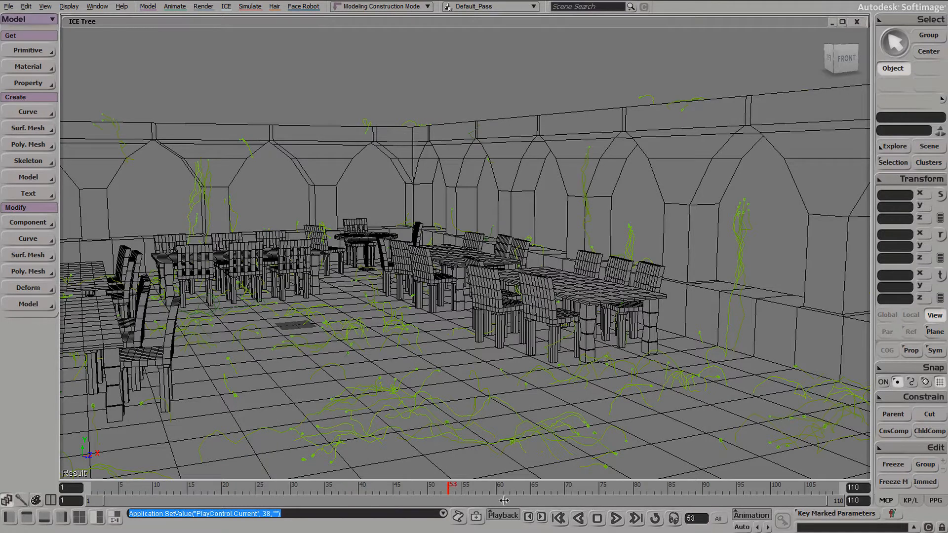
pyautogui.click(524, 494)
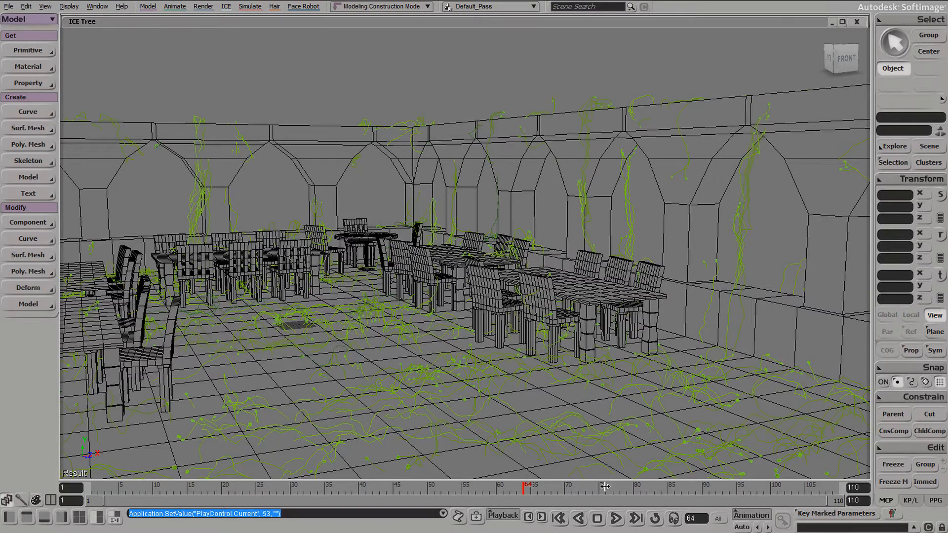
pyautogui.click(674, 486)
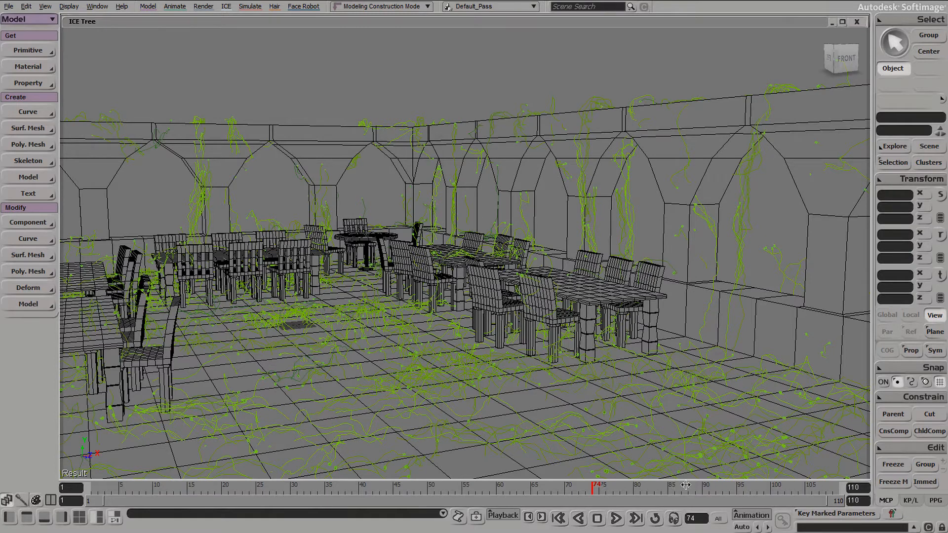
pyautogui.click(759, 485)
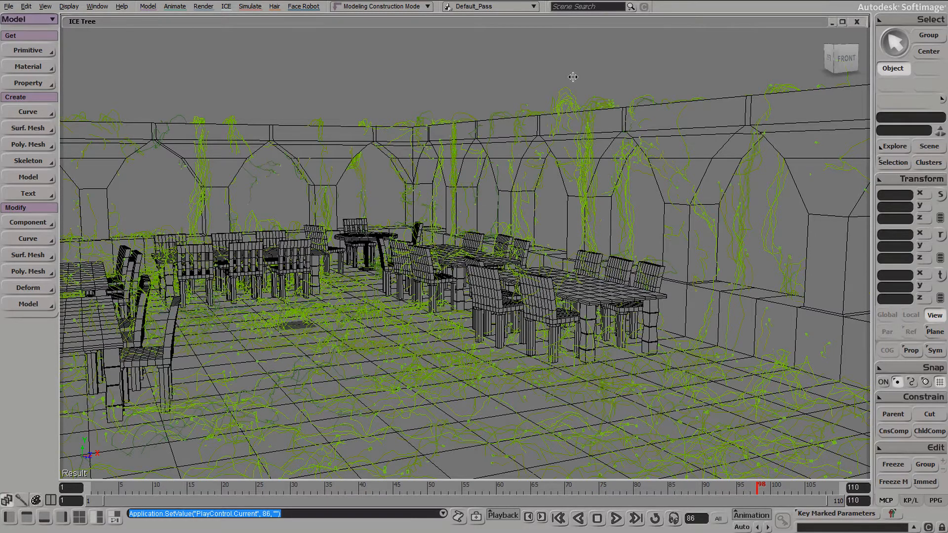
# - Select the vine strands LKLightning_StrandsFromSelection and examine the emitter and controller nodes in their ICE tree
pyautogui.press('space')
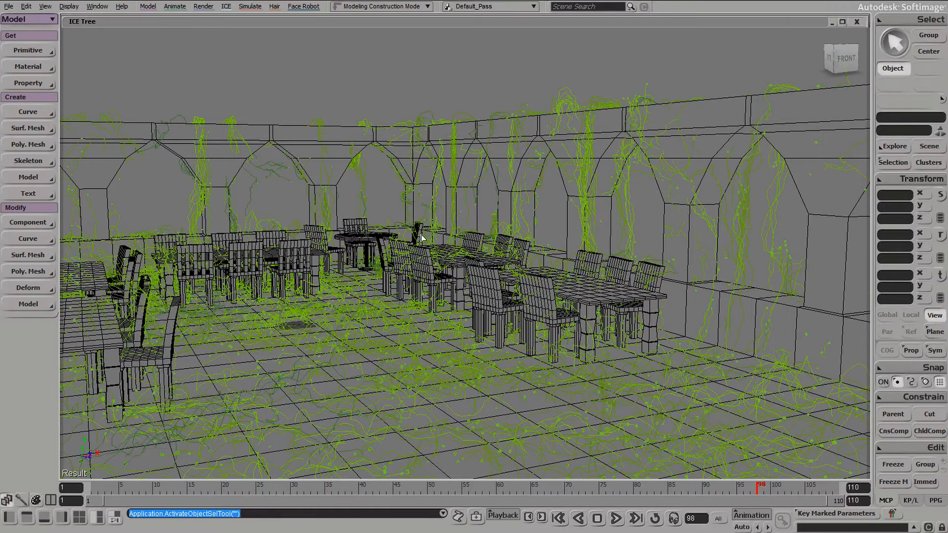
pyautogui.click(572, 102)
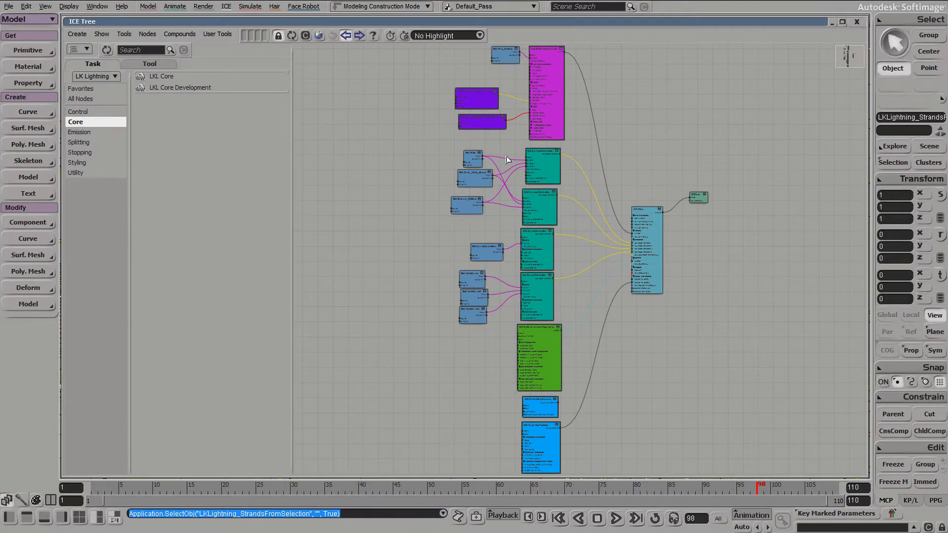
pyautogui.scroll(5, 507, 159)
pyautogui.scroll(-1, 630, 209)
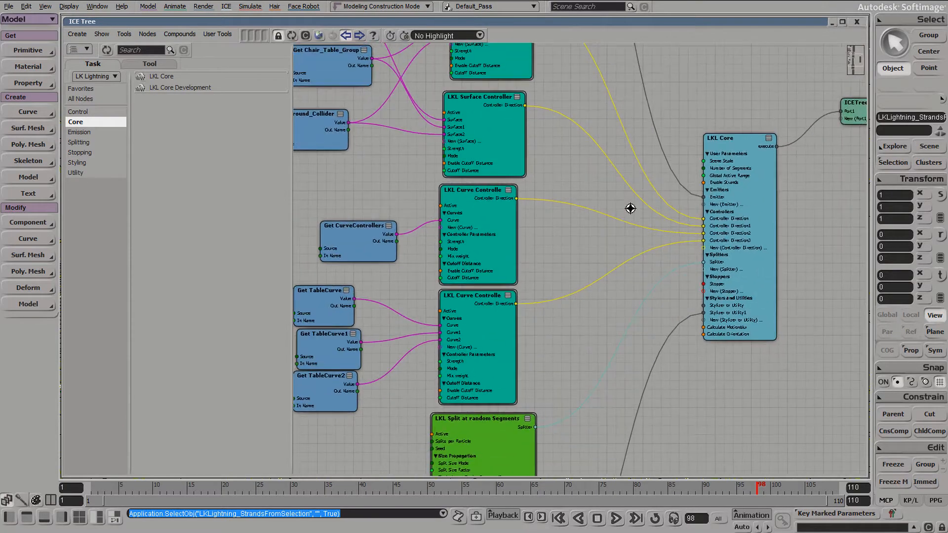
pyautogui.scroll(-4, 624, 252)
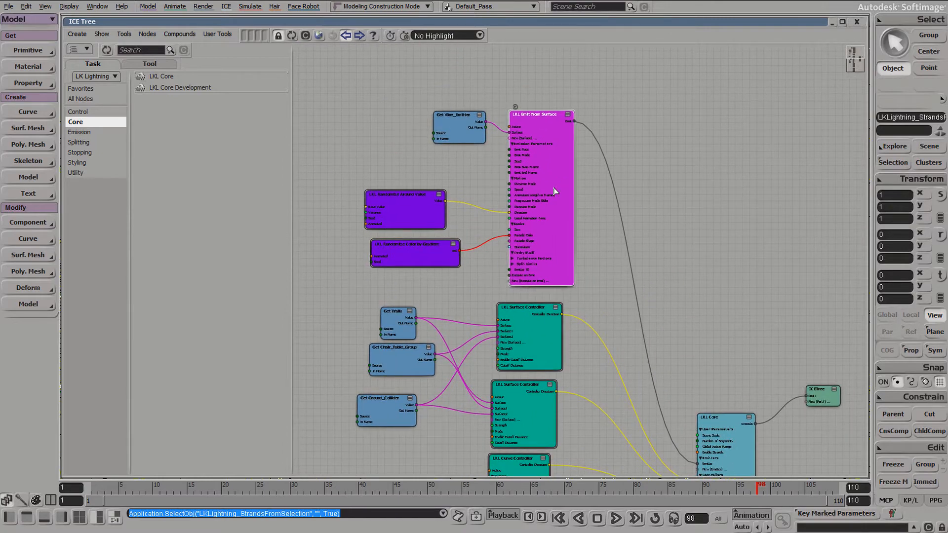
pyautogui.moveTo(503, 303); pyautogui.dragTo(517, 164, button='middle')
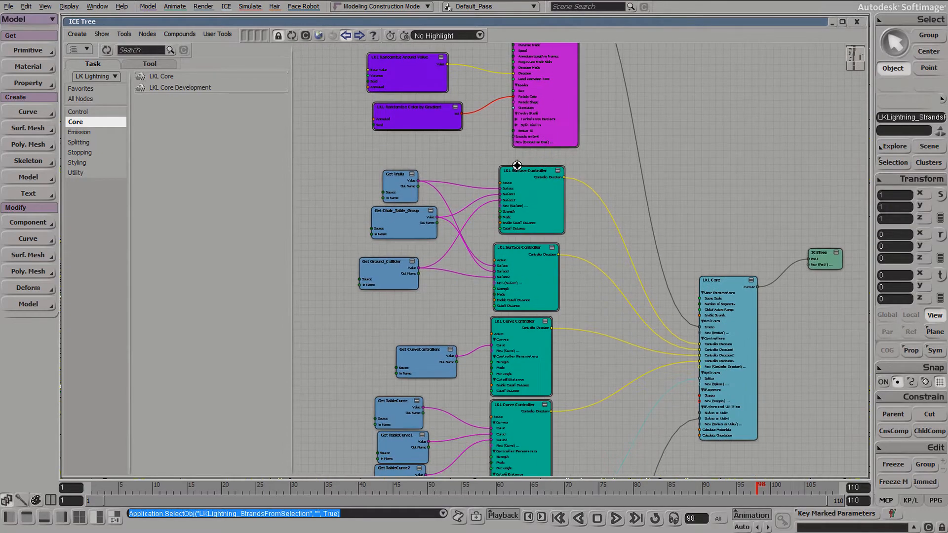
pyautogui.scroll(1, 539, 238)
# - Examine the two LKL Surface Controller nodes and their connections to the LKL Core node
pyautogui.click(539, 238)
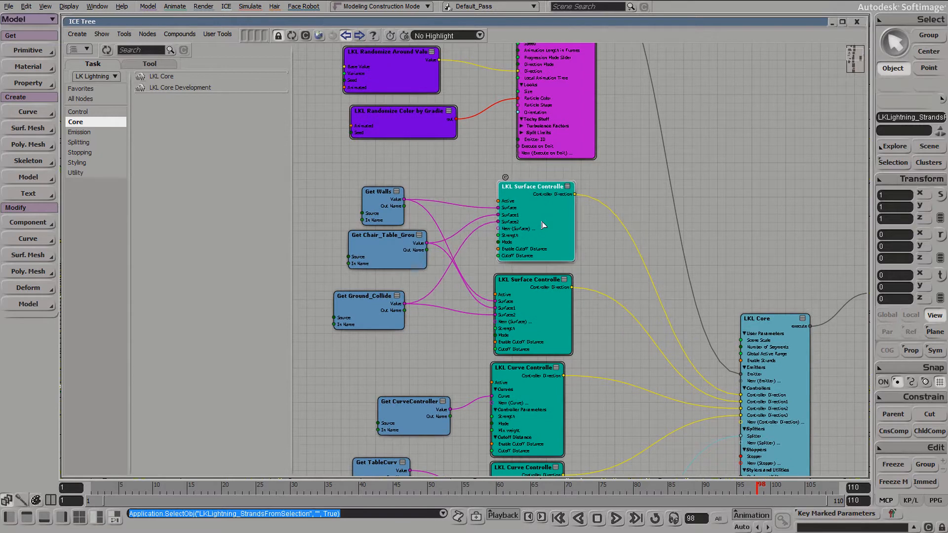
pyautogui.moveTo(541, 225); pyautogui.dragTo(529, 226)
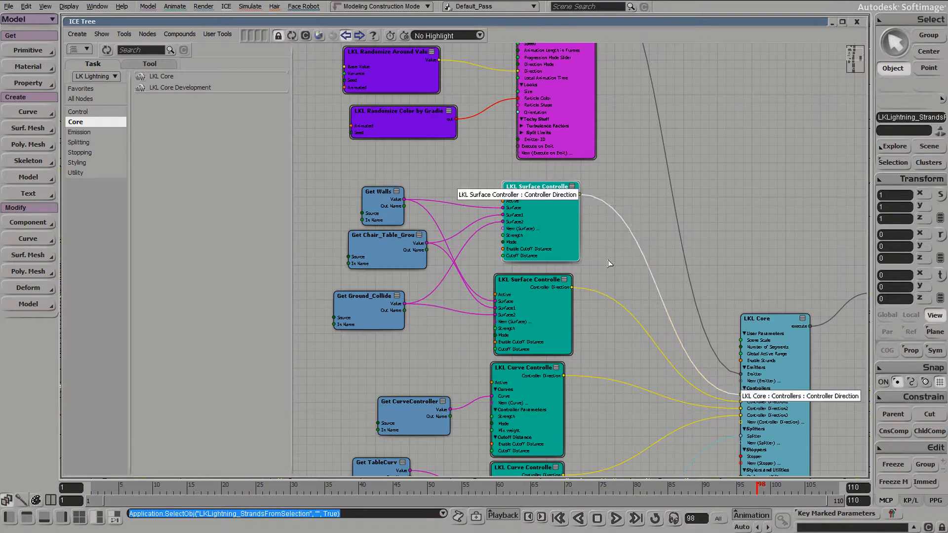
pyautogui.click(552, 265)
pyautogui.moveTo(563, 260); pyautogui.dragTo(565, 257)
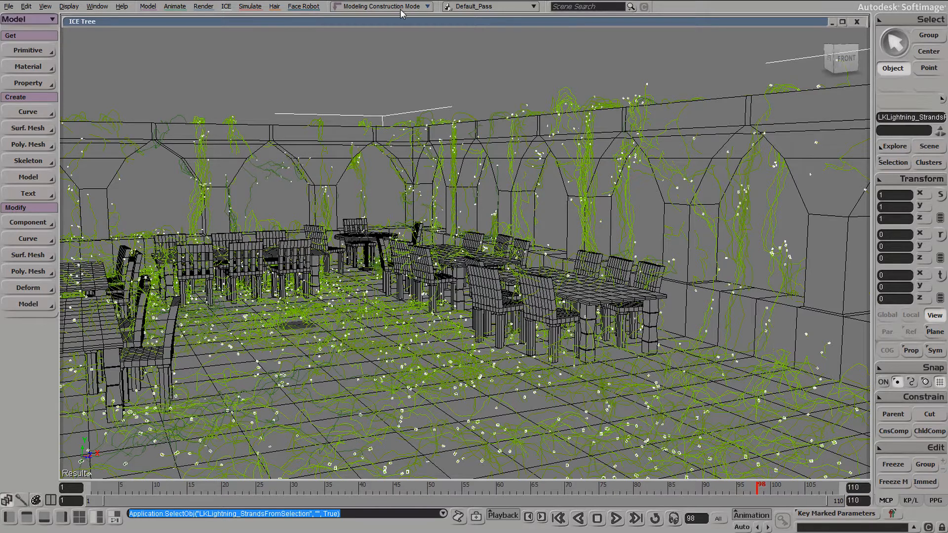
# - Review the LKL Curve Controller nodes and their input curves in the ICE tree, and return to the viewport
pyautogui.doubleClick(413, 22)
pyautogui.moveTo(579, 360); pyautogui.dragTo(582, 283, button='middle')
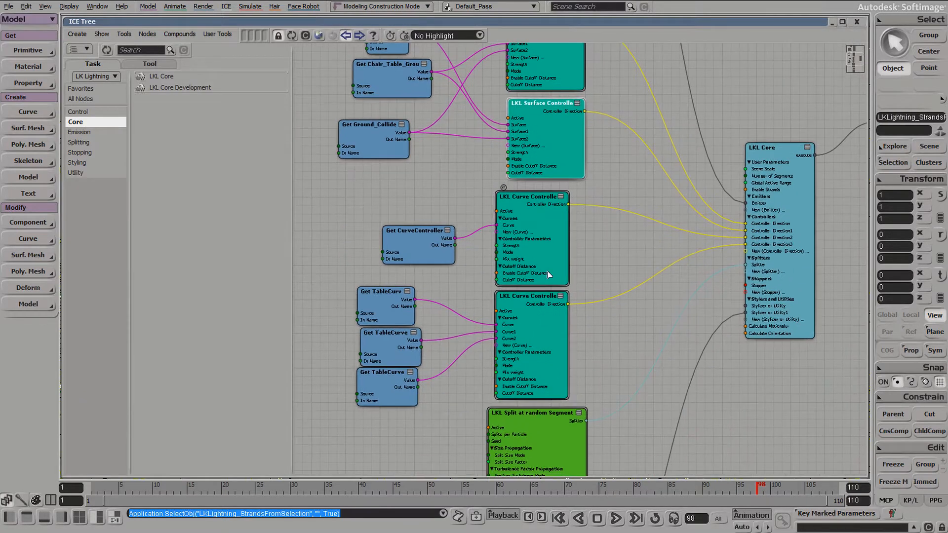
pyautogui.doubleClick(372, 22)
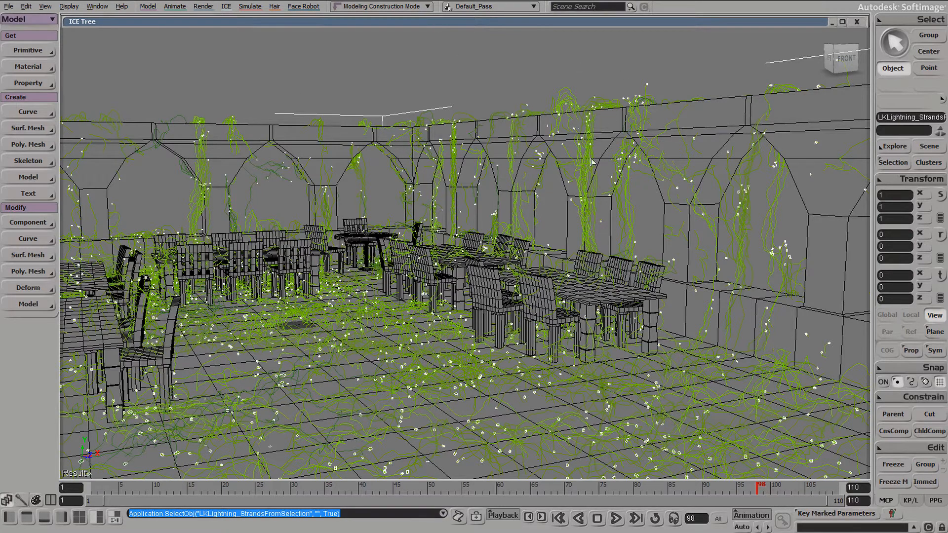
# - Examine the parameters of the LKL Split at random Segment node in the ICE tree and return to the viewport
pyautogui.doubleClick(446, 21)
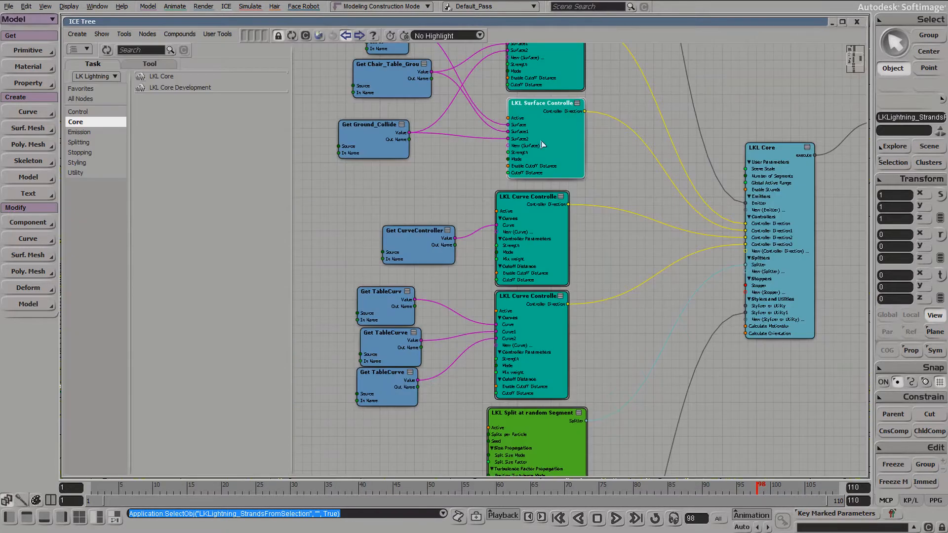
pyautogui.moveTo(579, 390); pyautogui.dragTo(587, 311, button='middle')
pyautogui.moveTo(560, 298); pyautogui.dragTo(560, 325)
pyautogui.doubleClick(549, 319)
pyautogui.doubleClick(600, 24)
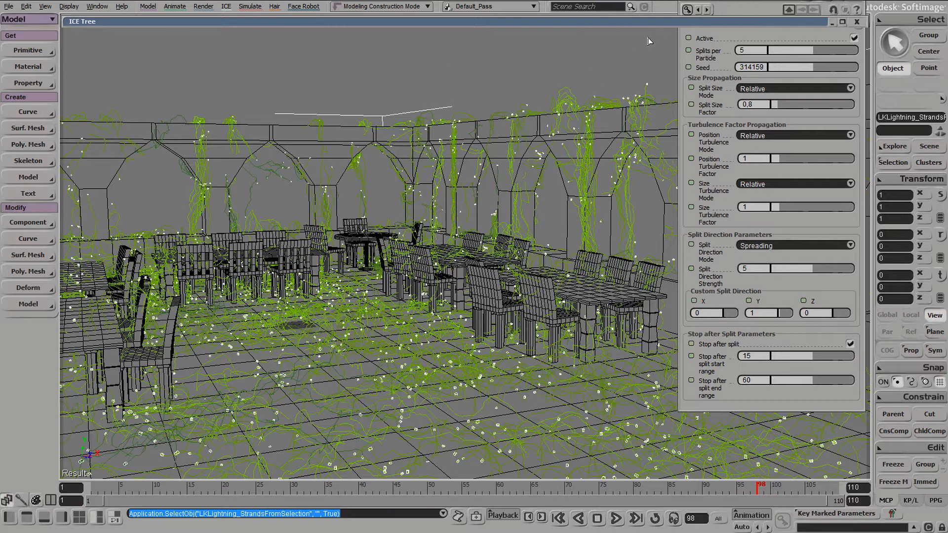
# - Open the LKL Turbulize Position node's properties and switch its Active option off and back on to compare the vine strands
pyautogui.doubleClick(585, 22)
pyautogui.moveTo(540, 325); pyautogui.dragTo(558, 161, button='middle')
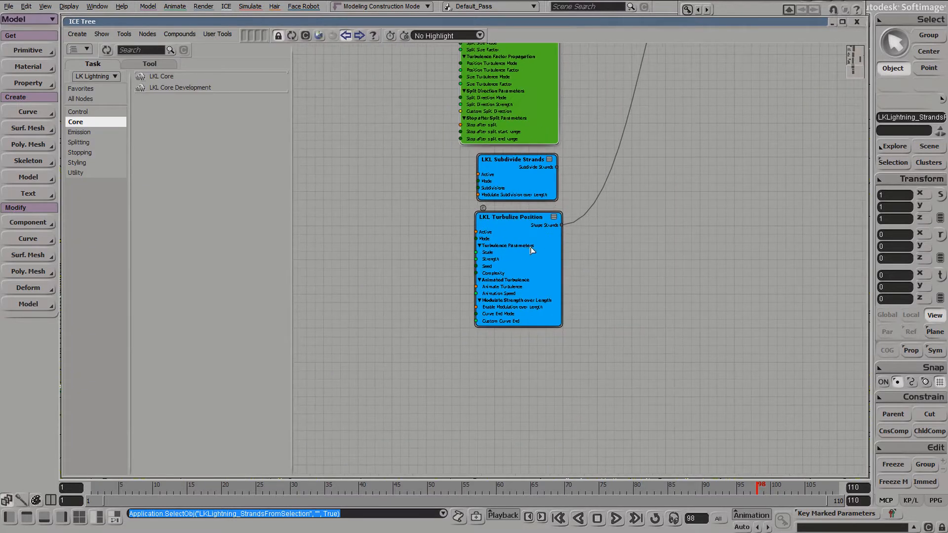
pyautogui.doubleClick(532, 251)
pyautogui.doubleClick(430, 22)
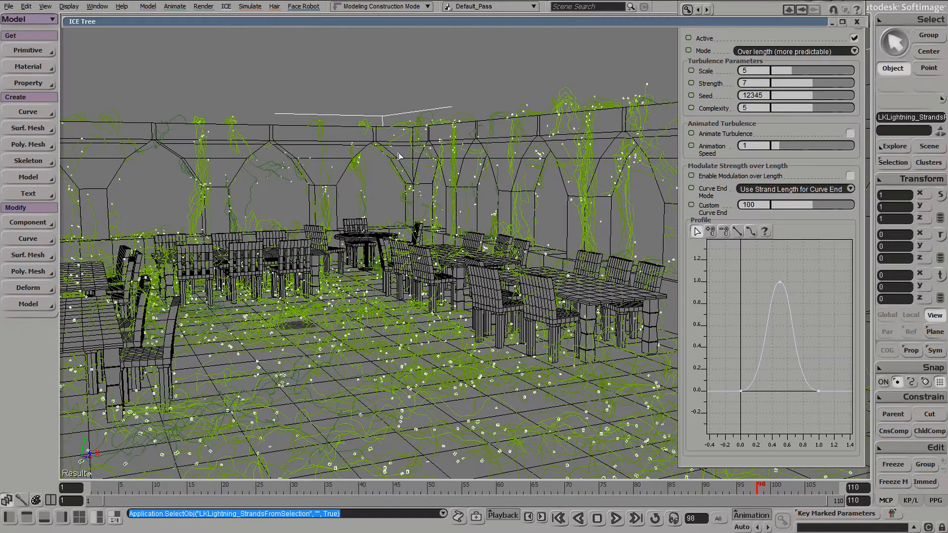
pyautogui.click(854, 38)
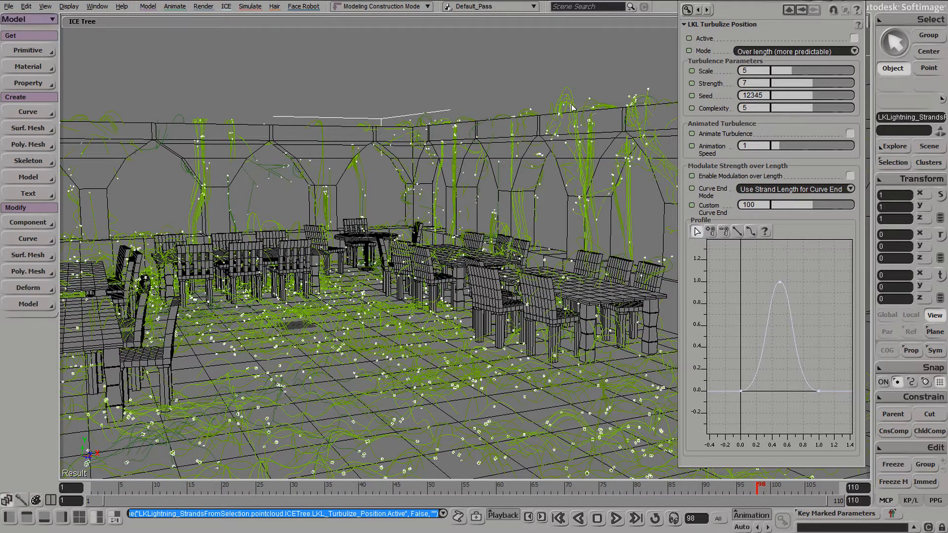
pyautogui.click(855, 38)
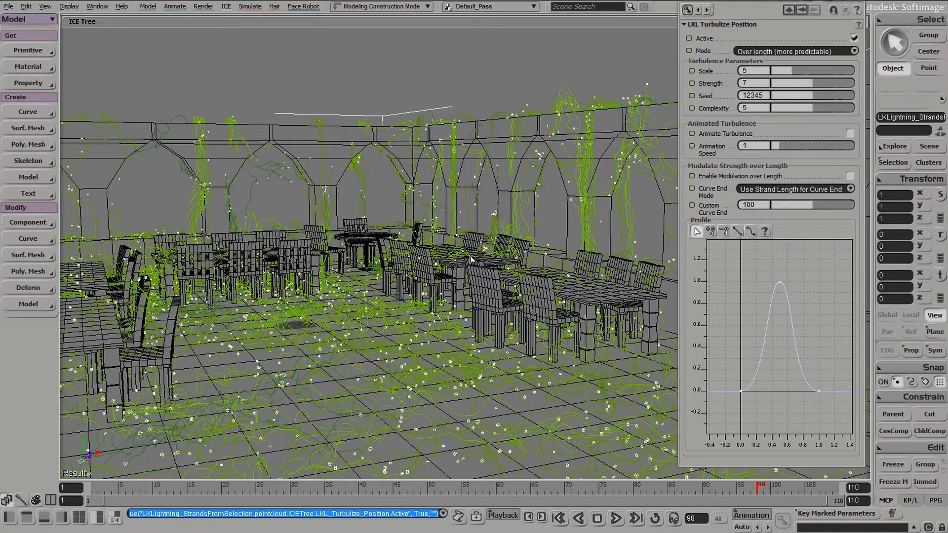
# - Preview the vines with a render region covering most of the viewport, and return to object selection
pyautogui.press('q')
pyautogui.moveTo(76, 73)
pyautogui.mouseDown()
pyautogui.moveTo(136, 154)
pyautogui.moveTo(871, 521)
pyautogui.mouseUp()
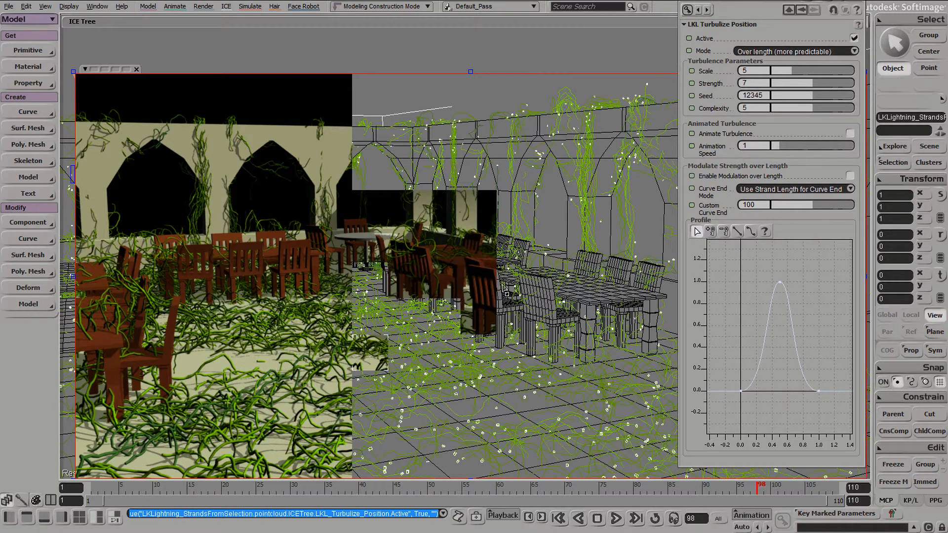
pyautogui.press('space')
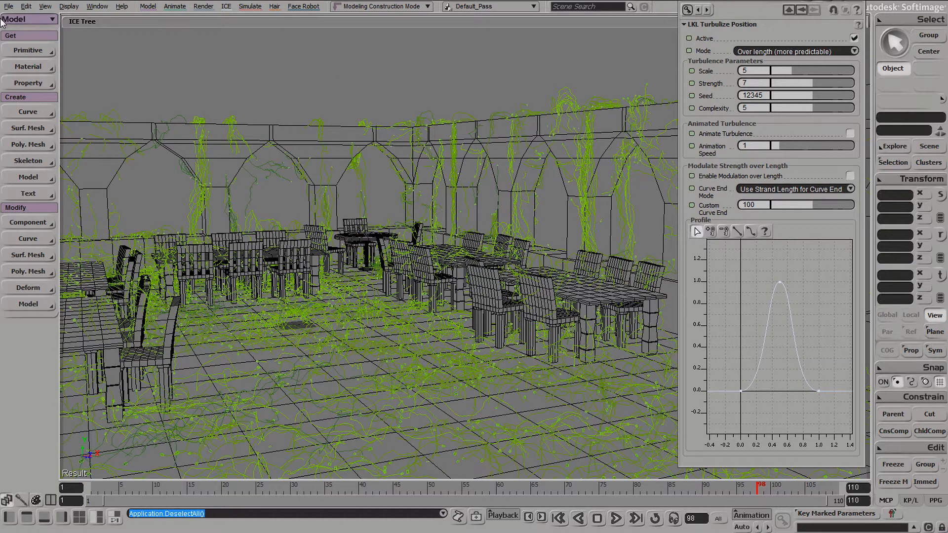
# - Load the sample scene LKL_SampleScene_04_Swirling7 from the LKL_2_0_SampleScenes project
pyautogui.click(9, 6)
pyautogui.click(25, 31)
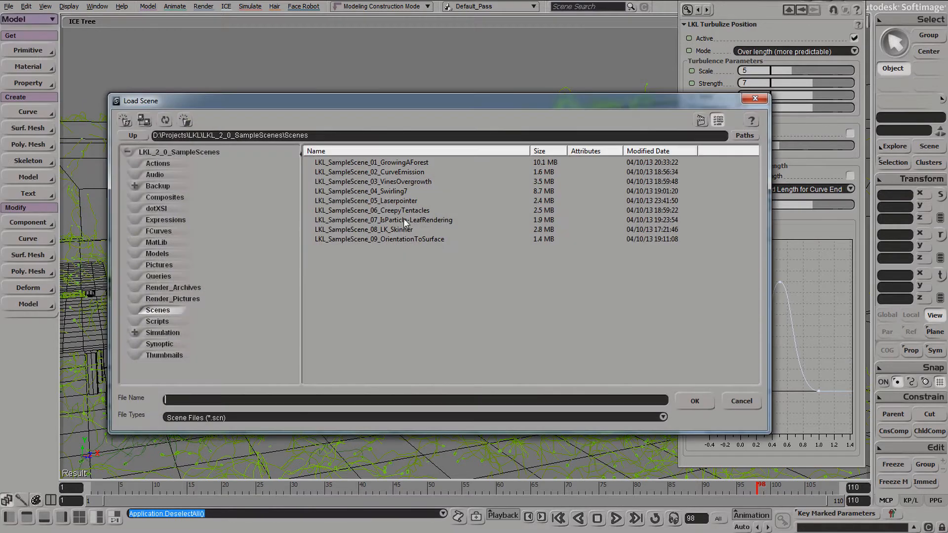
pyautogui.doubleClick(400, 191)
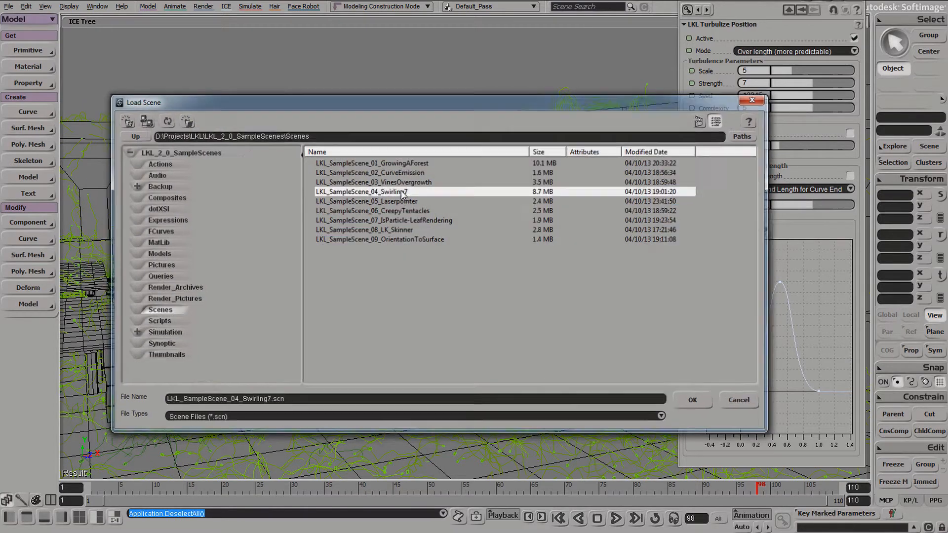
pyautogui.click(484, 298)
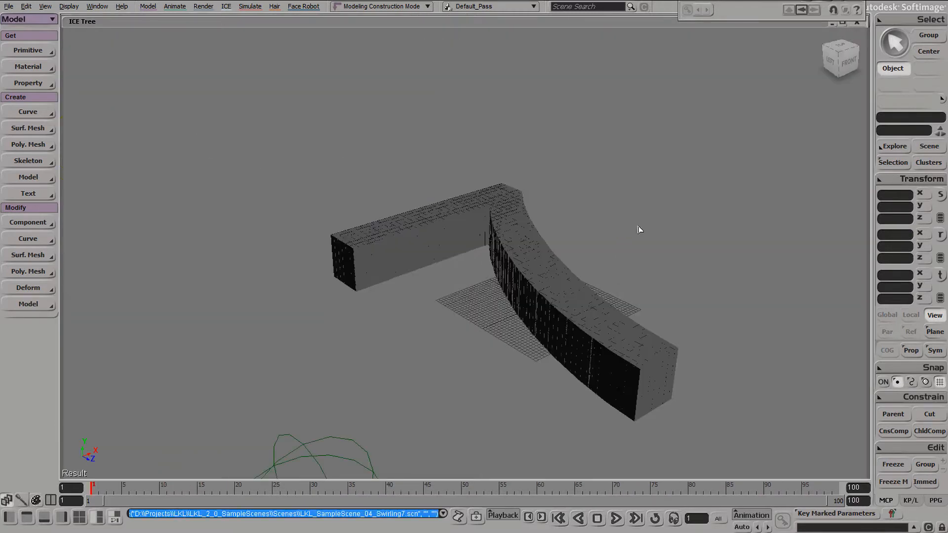
# - Look at the _7_cached mesh and scrub the timeline from frame 1 to frame 19 to preview the swirling blocks
pyautogui.click(638, 226)
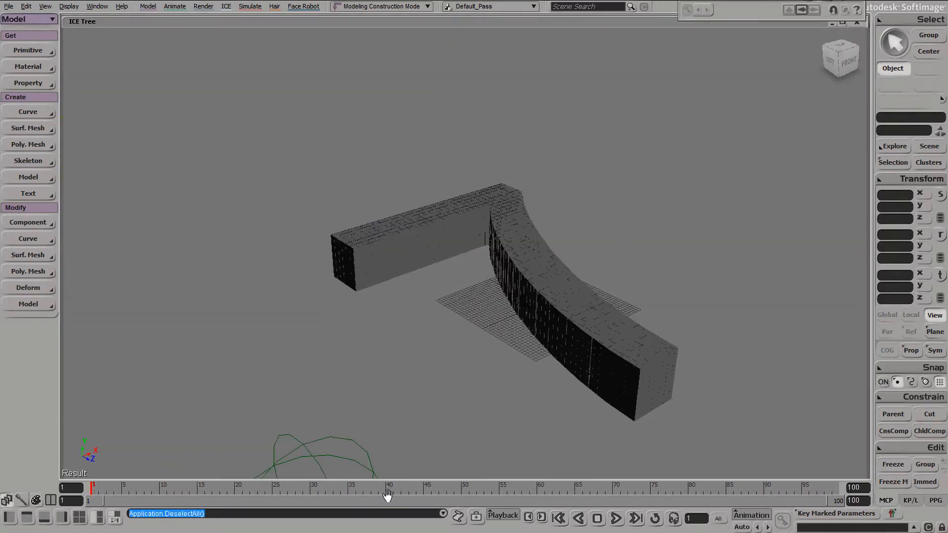
pyautogui.click(569, 293)
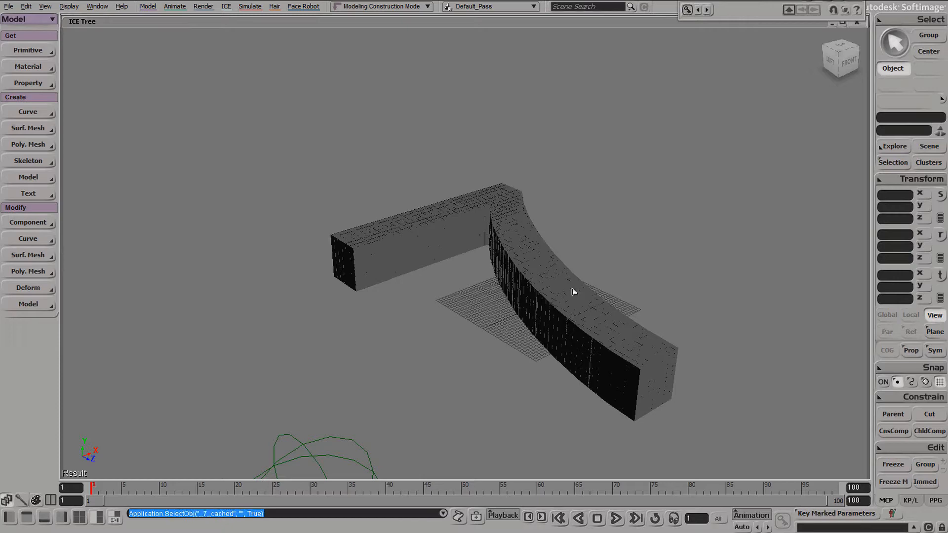
pyautogui.click(608, 245)
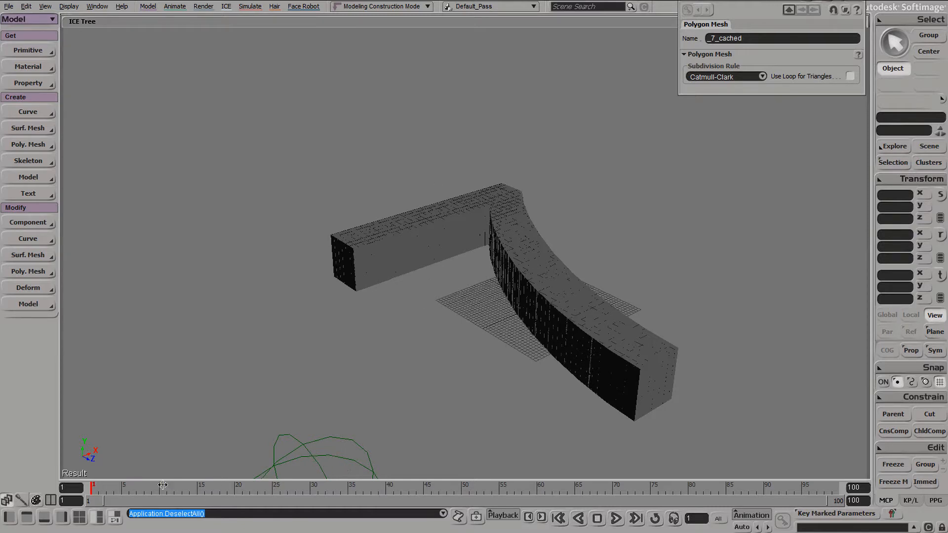
pyautogui.moveTo(162, 485); pyautogui.dragTo(227, 485)
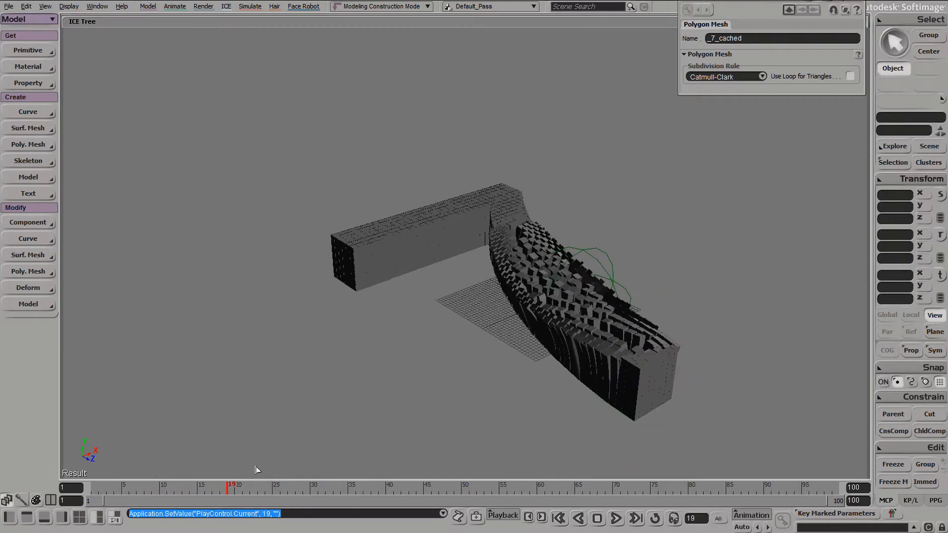
# - Select the _7_cached mesh, advance to frame 26, hide the mesh and show the LKLightning_StrandsFromSelection point cloud
pyautogui.click(587, 274)
pyautogui.click(567, 299)
pyautogui.click(578, 302)
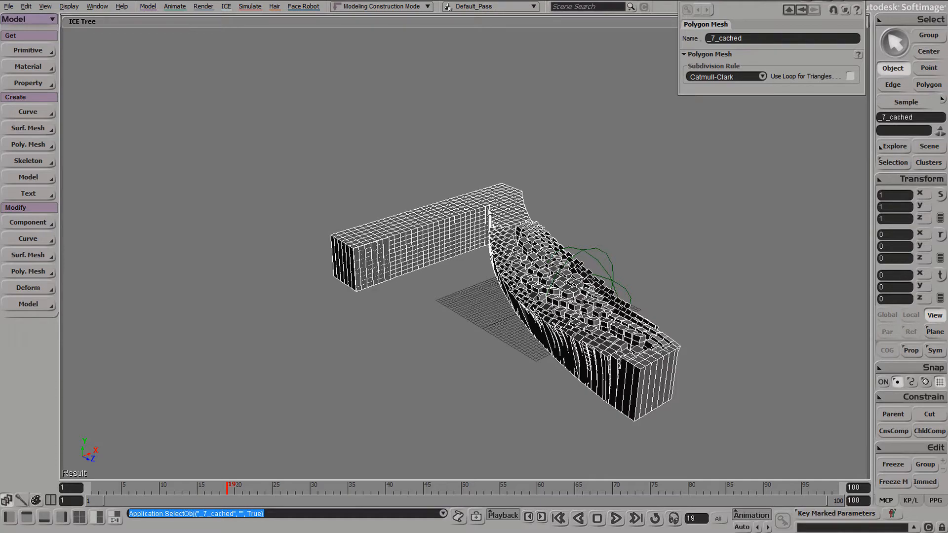
pyautogui.moveTo(237, 492); pyautogui.dragTo(280, 467)
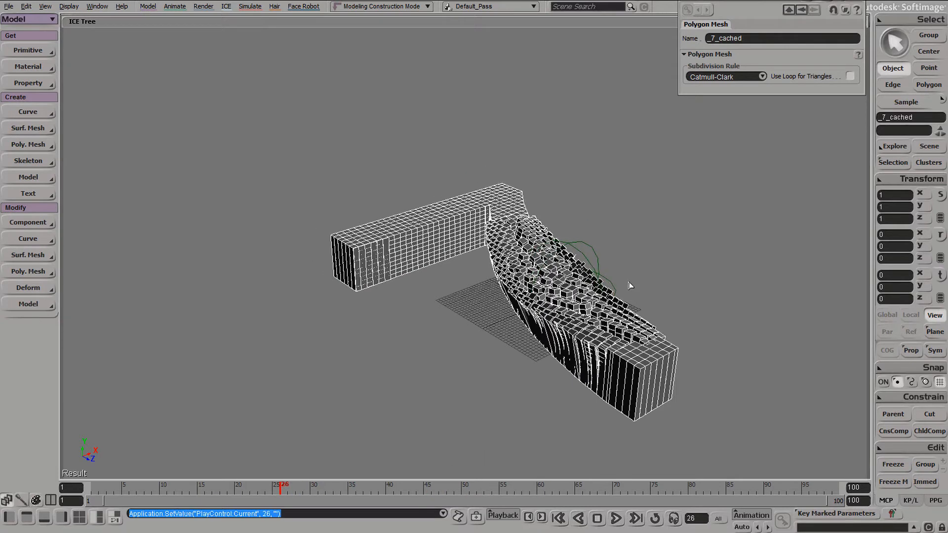
pyautogui.press('h')
pyautogui.press('h')
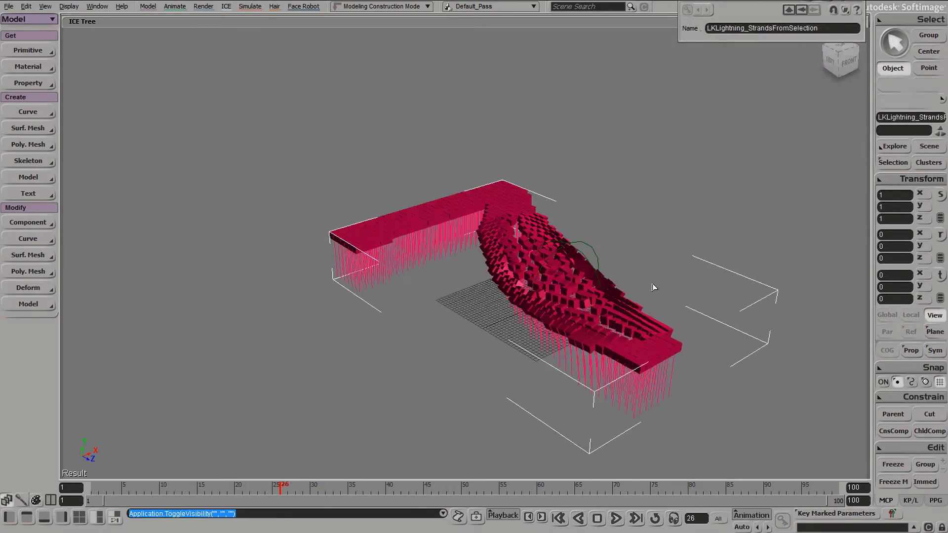
# - Select the ring-shaped null and move it away from the strands to about X -44.2, Y 8.2, Z -4.5
pyautogui.click(587, 260)
pyautogui.press('v')
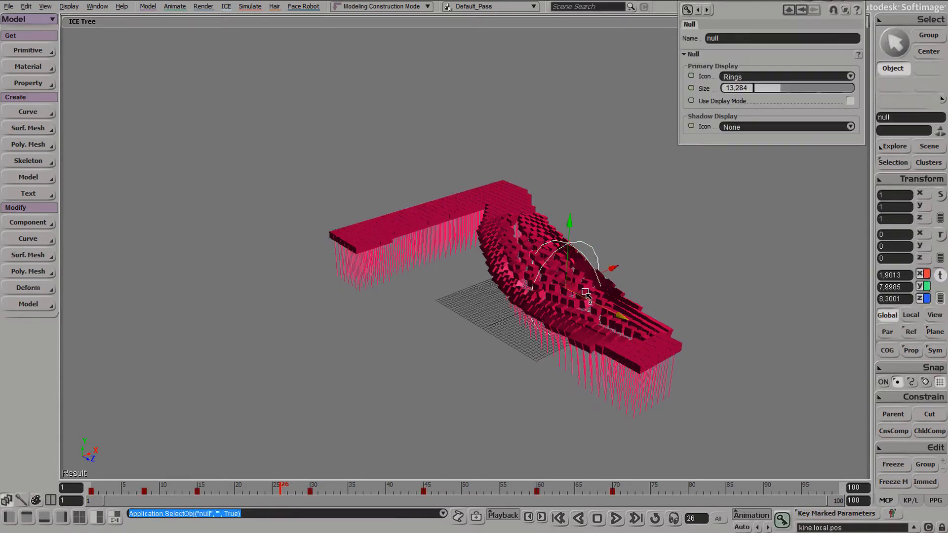
pyautogui.moveTo(635, 302); pyautogui.dragTo(647, 295)
pyautogui.moveTo(647, 294); pyautogui.dragTo(473, 238, button='middle')
pyautogui.moveTo(473, 239); pyautogui.dragTo(429, 323)
pyautogui.press('space')
# - Select LKLightning_StrandsFromSelection and examine how the null modulates the proximity and turbulence controllers in its ICE tree
pyautogui.click(542, 262)
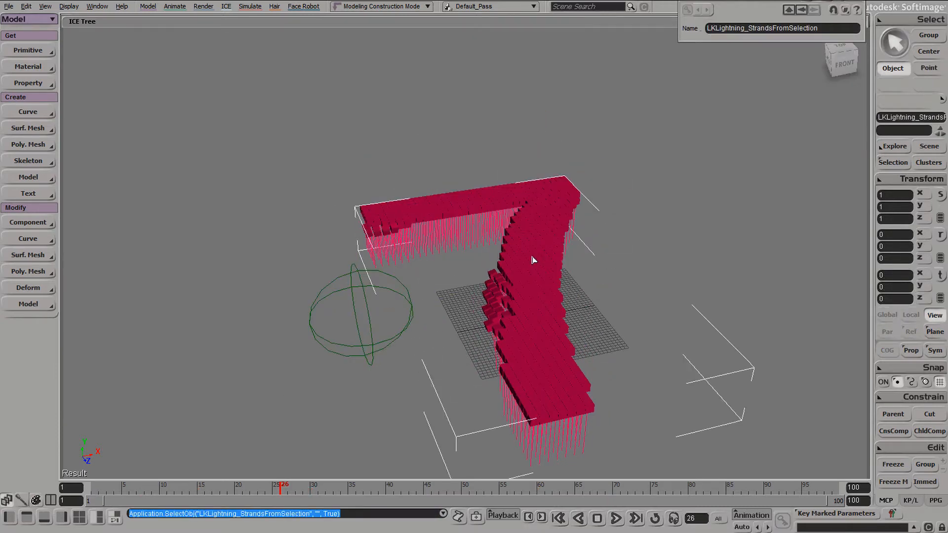
pyautogui.hotkey('alt', '9')
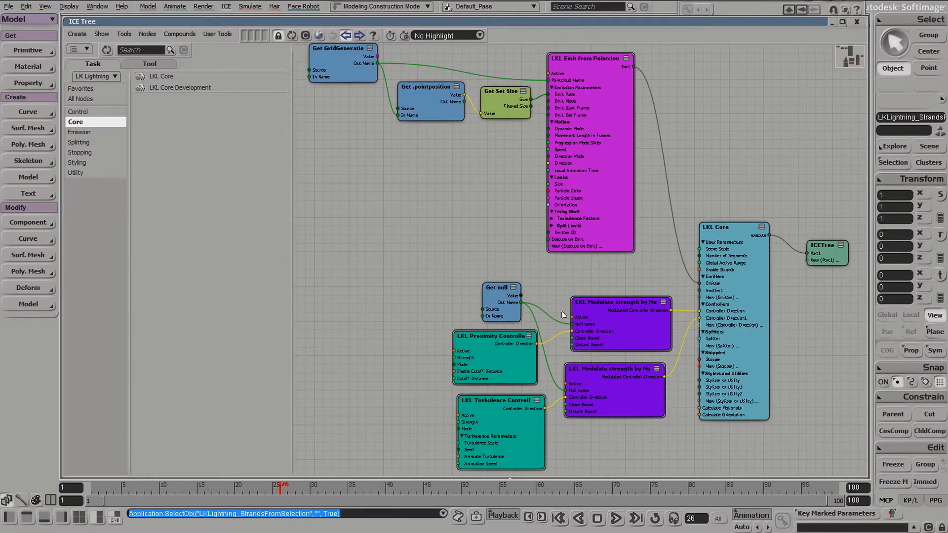
pyautogui.doubleClick(450, 21)
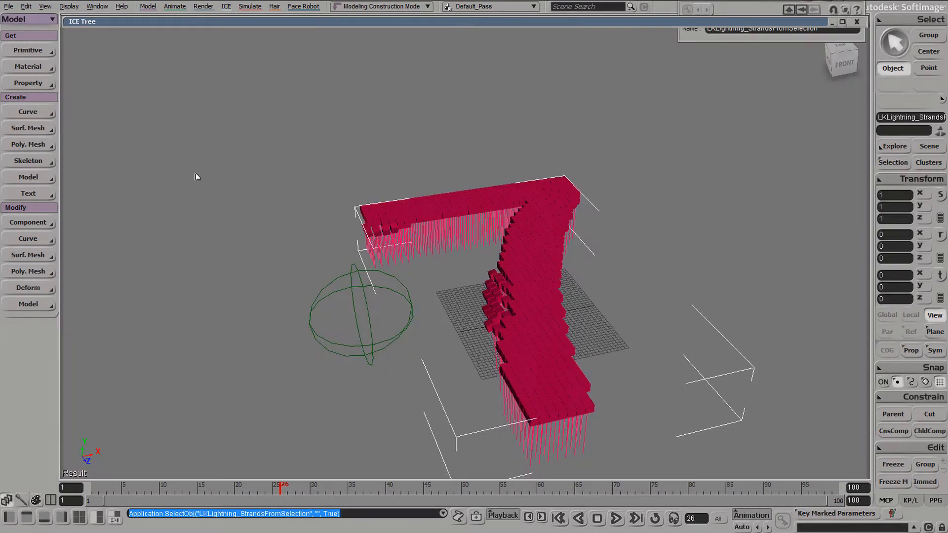
# - Move the null close to the curved arm of the seven, to about X -26, Y 8.2, Z 11.1
pyautogui.click(196, 175)
pyautogui.click(340, 276)
pyautogui.click(330, 218)
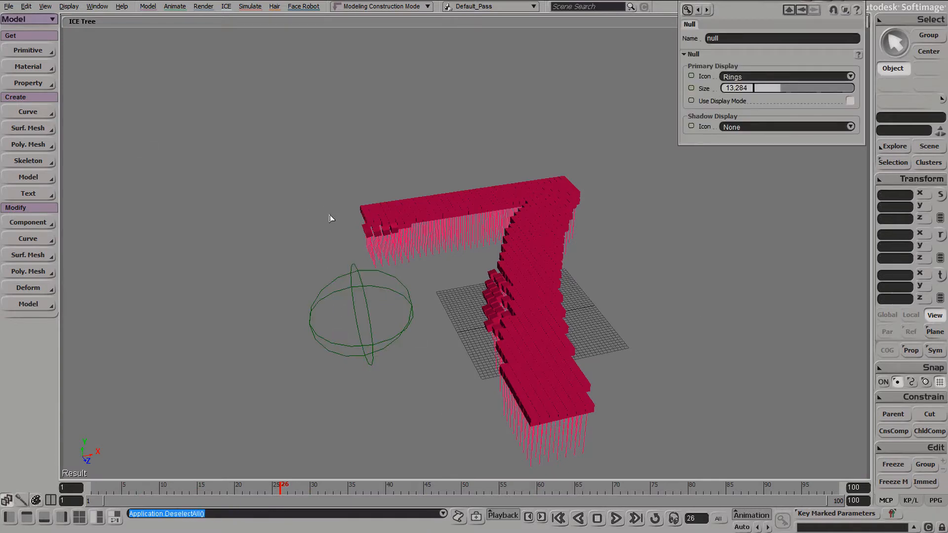
pyautogui.moveTo(330, 217); pyautogui.dragTo(539, 320, button='middle')
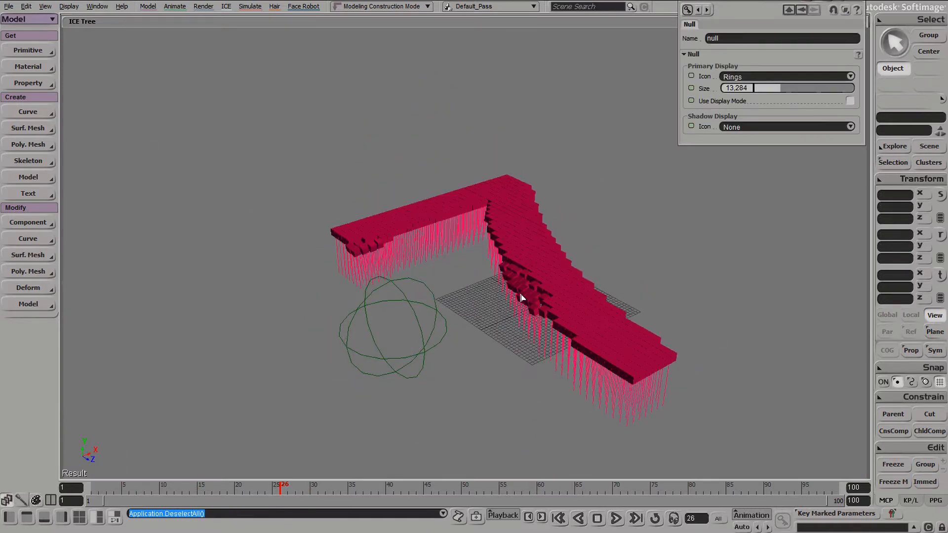
pyautogui.click(431, 355)
pyautogui.press('v')
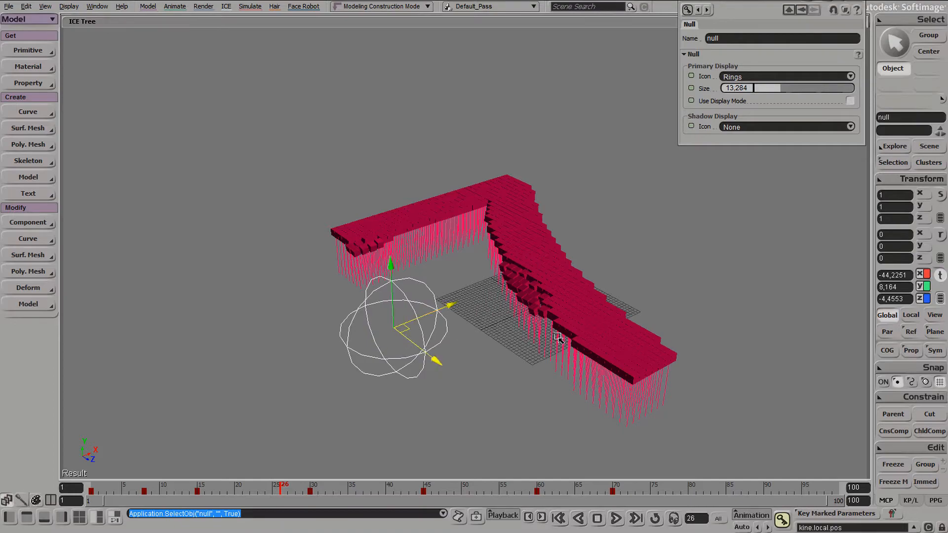
pyautogui.moveTo(417, 340); pyautogui.dragTo(492, 330)
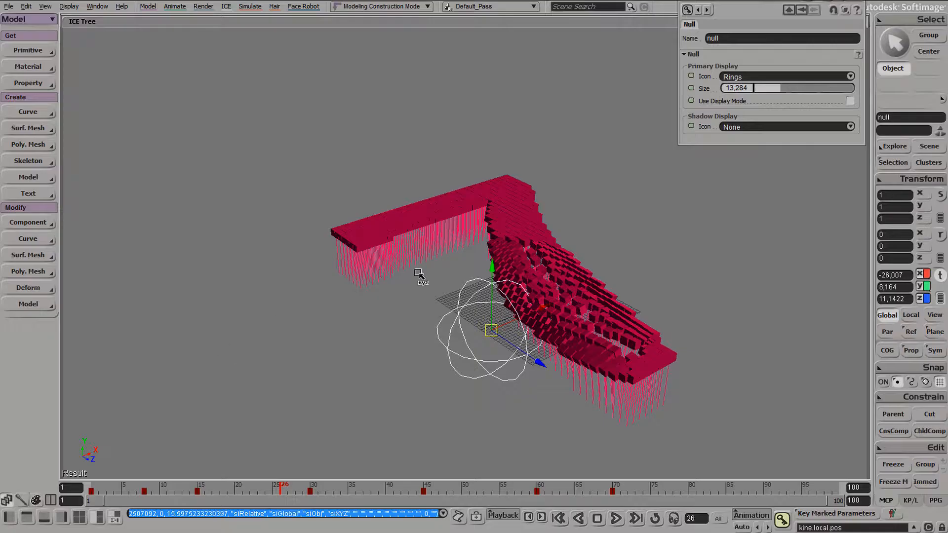
# - Load the sample scene LKL_SampleScene_05_Laserpointer without saving changes to the Swirling7 scene
pyautogui.click(9, 6)
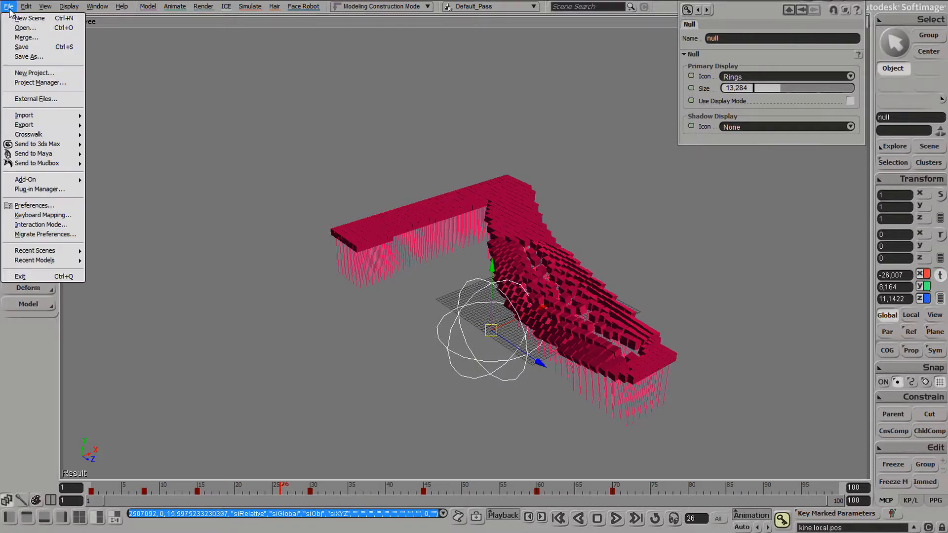
pyautogui.click(39, 34)
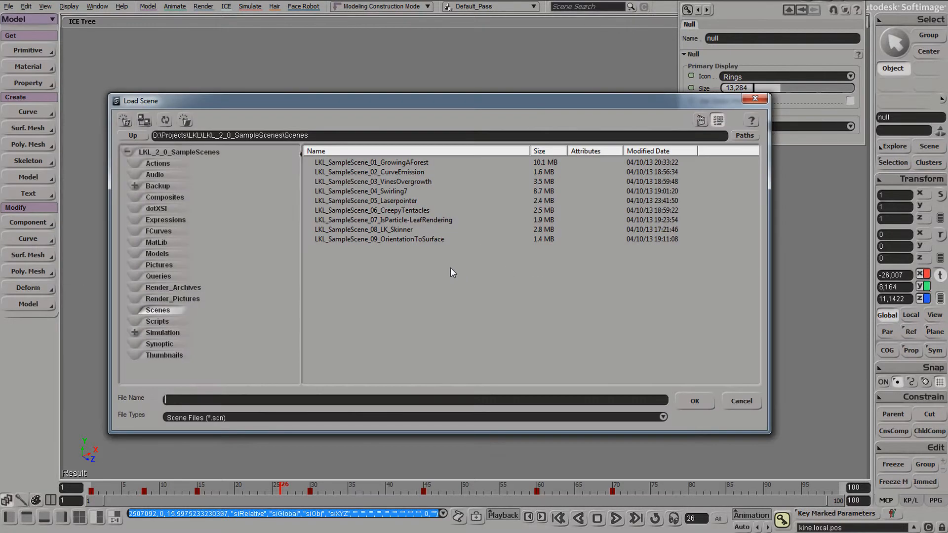
pyautogui.doubleClick(395, 200)
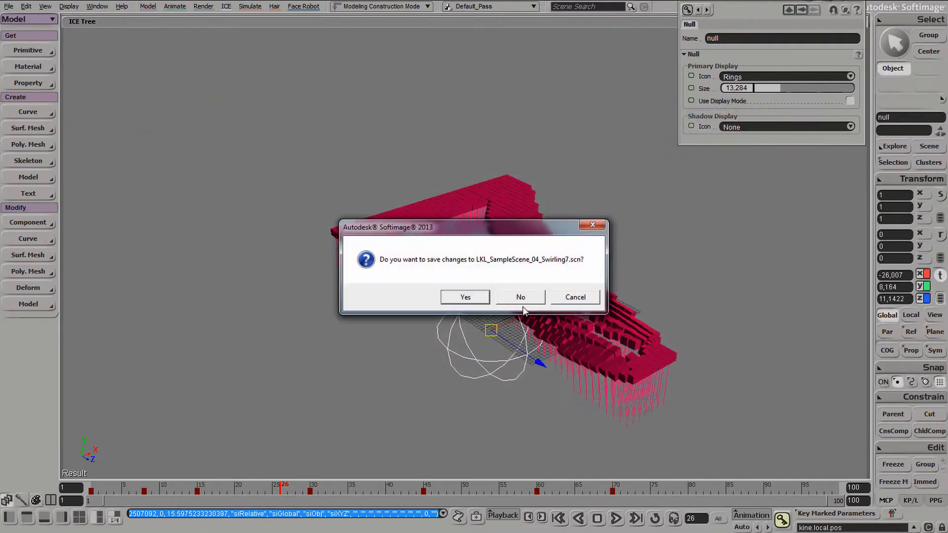
pyautogui.click(513, 300)
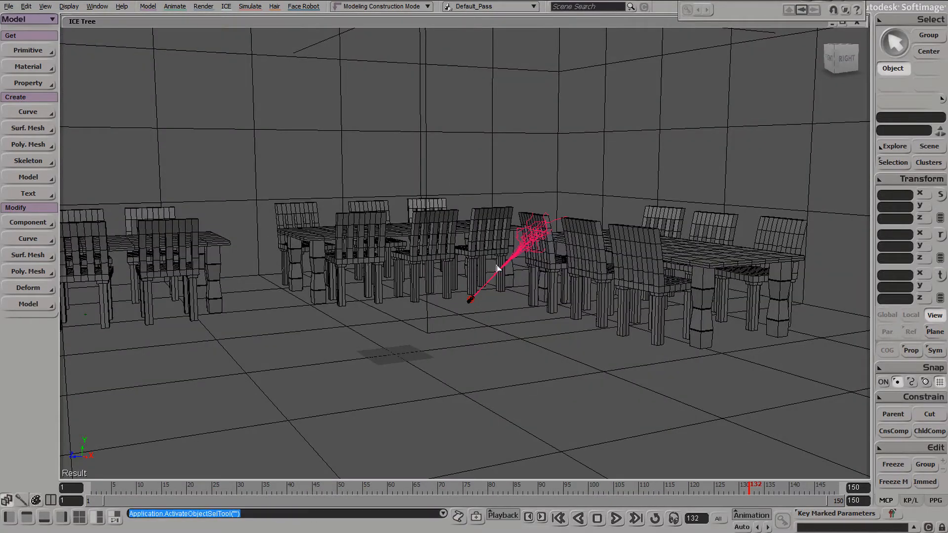
# - Select the Laserpointer_Casing mesh, frame it in the view and scrub the timeline to frame 14
pyautogui.moveTo(497, 268); pyautogui.dragTo(505, 447, button='middle')
pyautogui.click(528, 286)
pyautogui.press('f')
pyautogui.moveTo(409, 489); pyautogui.dragTo(161, 496)
pyautogui.moveTo(277, 390); pyautogui.dragTo(470, 331, button='middle')
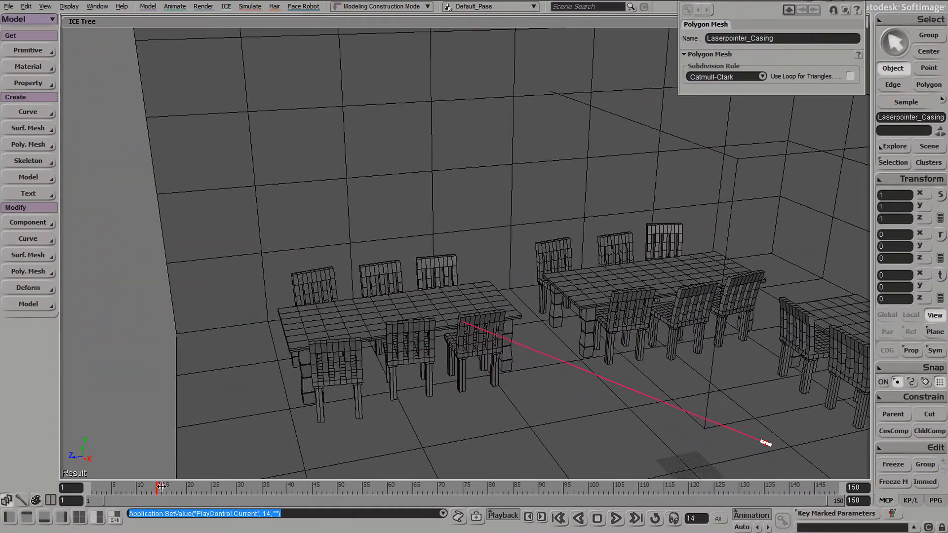
# - Preview the laser beam in the room by scrubbing the timeline from frame 14 through 28 to frame 105
pyautogui.moveTo(138, 488); pyautogui.dragTo(230, 485)
pyautogui.moveTo(345, 192); pyautogui.dragTo(502, 218, button='middle')
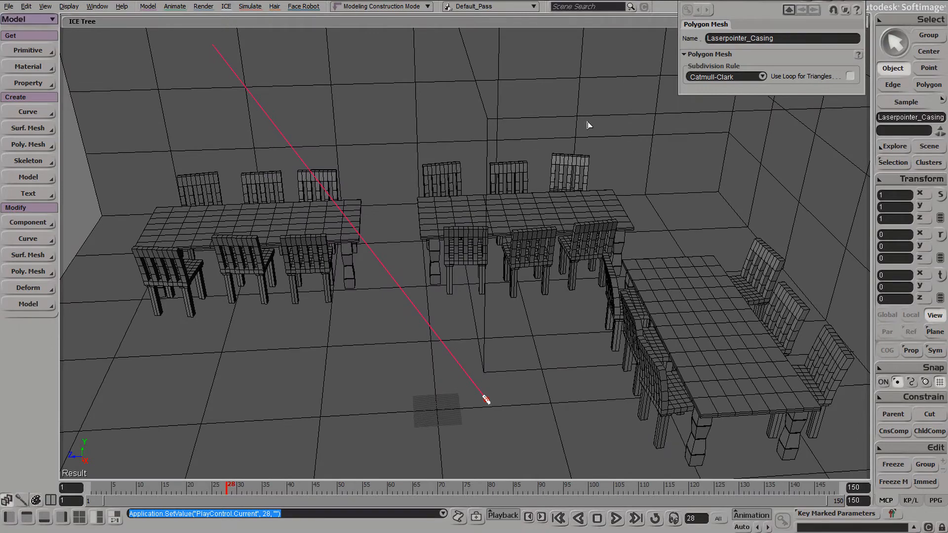
pyautogui.moveTo(500, 271); pyautogui.dragTo(538, 278, button='middle')
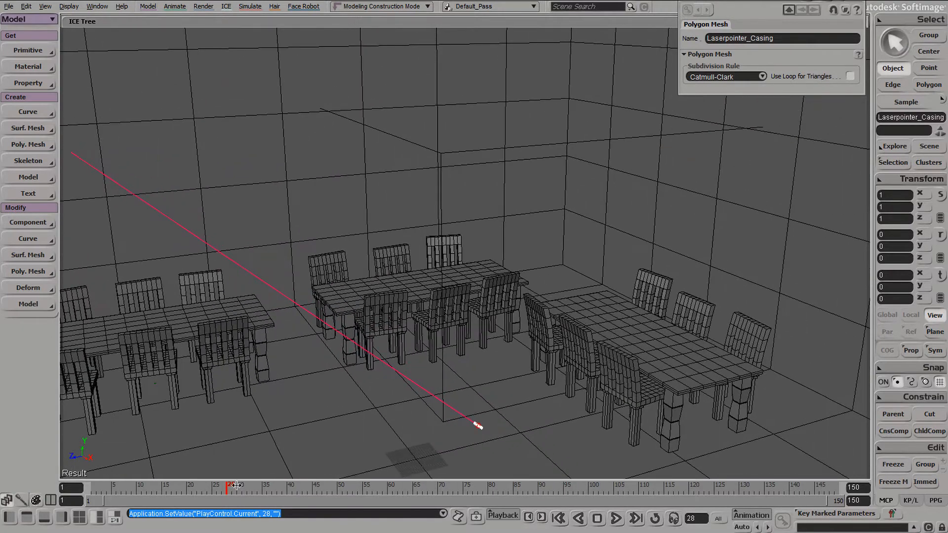
pyautogui.moveTo(231, 489); pyautogui.dragTo(613, 481)
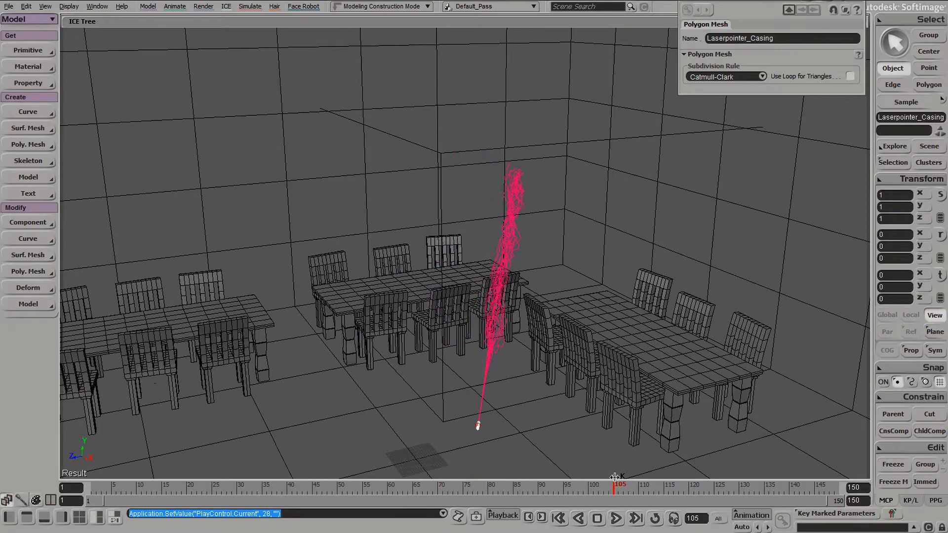
pyautogui.moveTo(552, 307); pyautogui.dragTo(442, 262, button='middle')
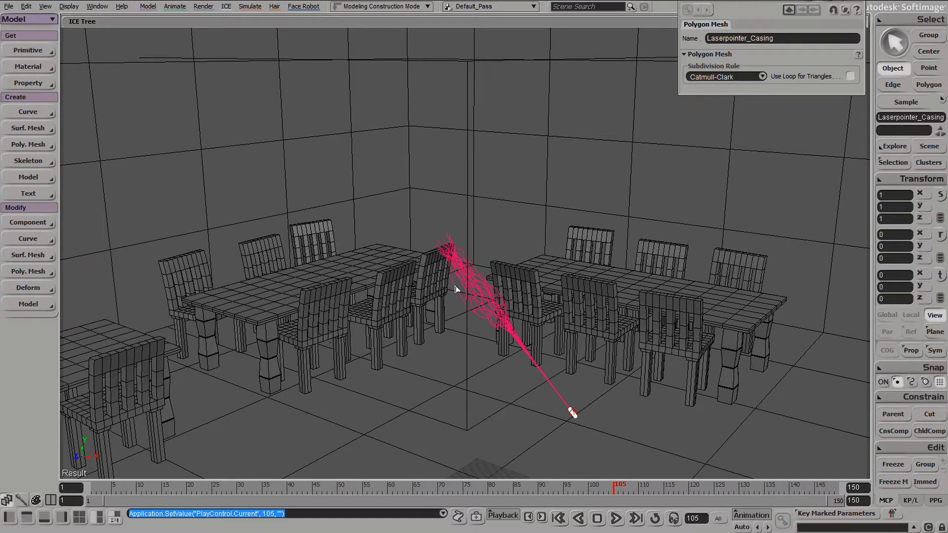
# - Scrub the timeline to frame 132 and inspect the laser beam hitting the chairs from several angles
pyautogui.moveTo(629, 489); pyautogui.dragTo(747, 476)
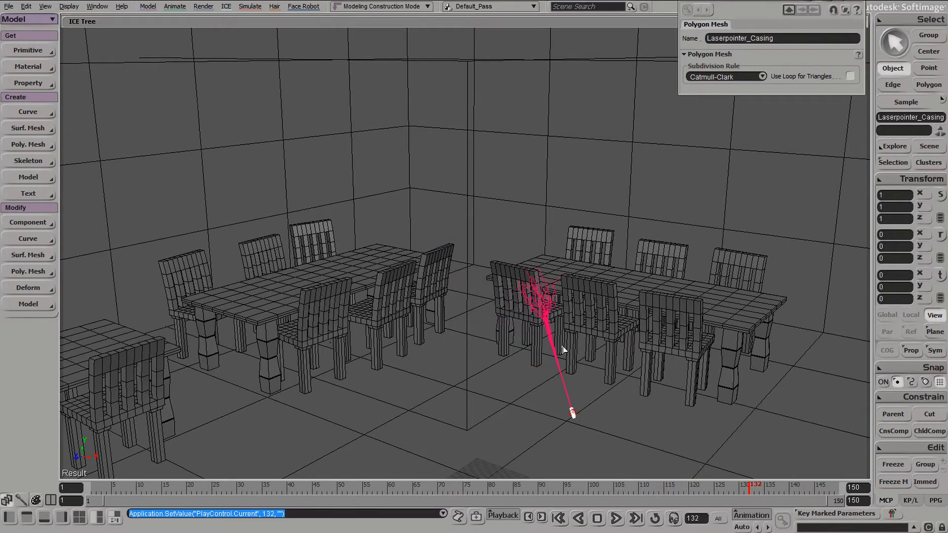
pyautogui.moveTo(565, 349); pyautogui.dragTo(542, 313, button='middle')
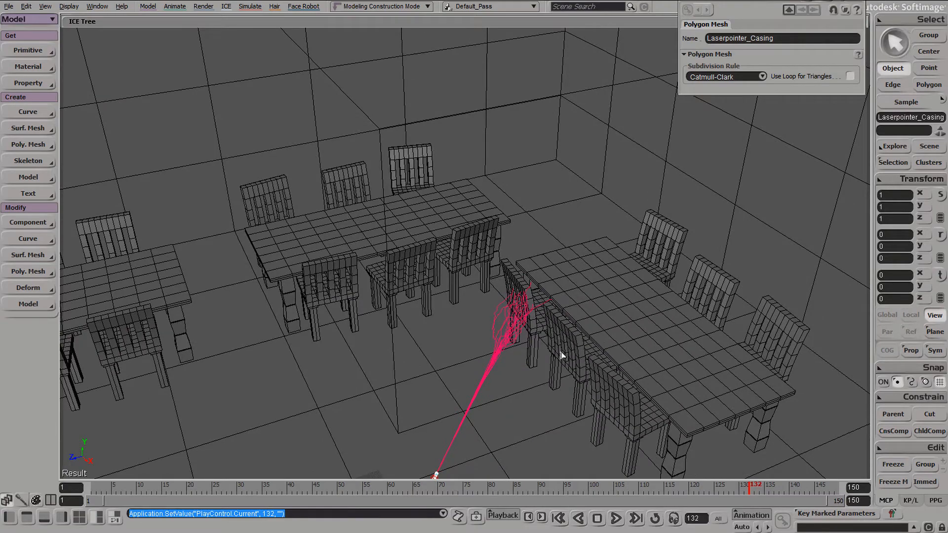
pyautogui.moveTo(562, 355); pyautogui.dragTo(538, 280, button='middle')
pyautogui.moveTo(573, 318); pyautogui.dragTo(529, 293, button='middle')
# - Select the LKLightning_StrandsFromSelection point cloud and open its ICE tree with the full node network framed
pyautogui.click(524, 292)
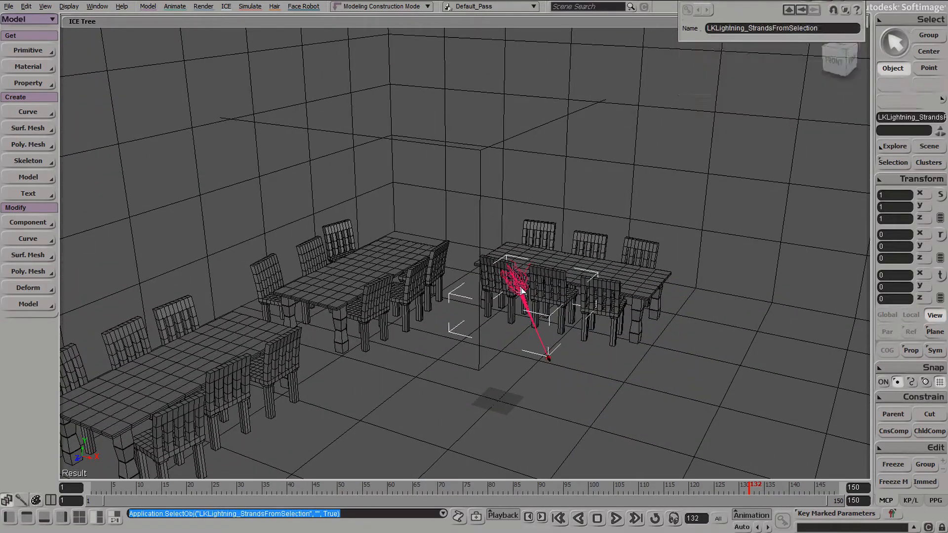
pyautogui.hotkey('alt', '9')
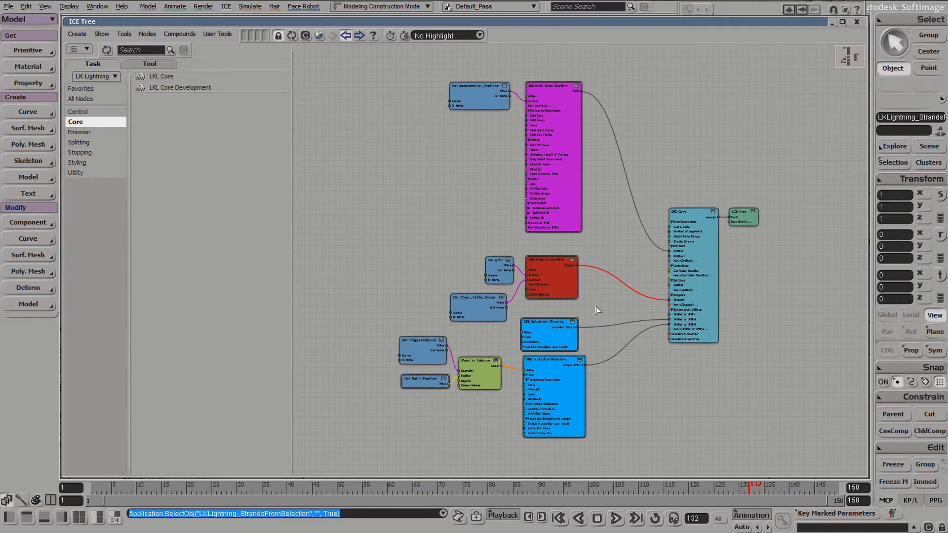
pyautogui.moveTo(700, 352); pyautogui.dragTo(497, 373, button='middle')
pyautogui.moveTo(497, 373); pyautogui.dragTo(650, 259)
pyautogui.moveTo(557, 279); pyautogui.dragTo(612, 227, button='middle')
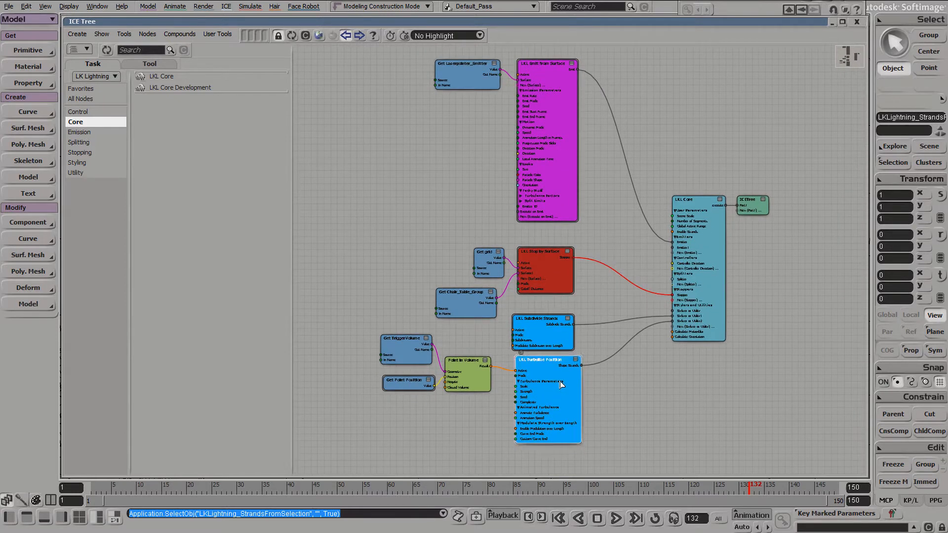
# - Nudge the LKL Turbulize Position, Get Laserpointer_Emitter and Get Chair_Table_Group nodes slightly within the ICE tree
pyautogui.moveTo(545, 359); pyautogui.dragTo(539, 359)
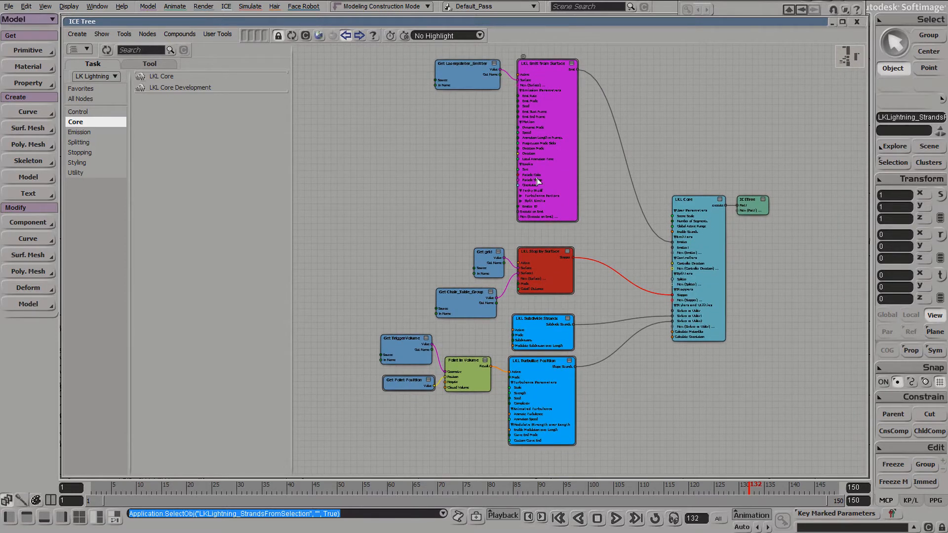
pyautogui.moveTo(469, 68); pyautogui.dragTo(473, 75)
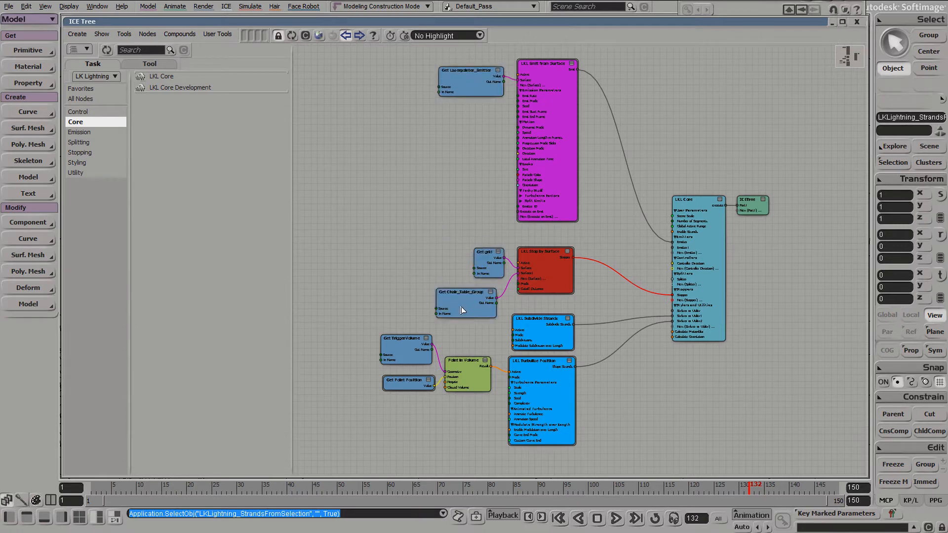
pyautogui.moveTo(461, 306); pyautogui.dragTo(468, 303)
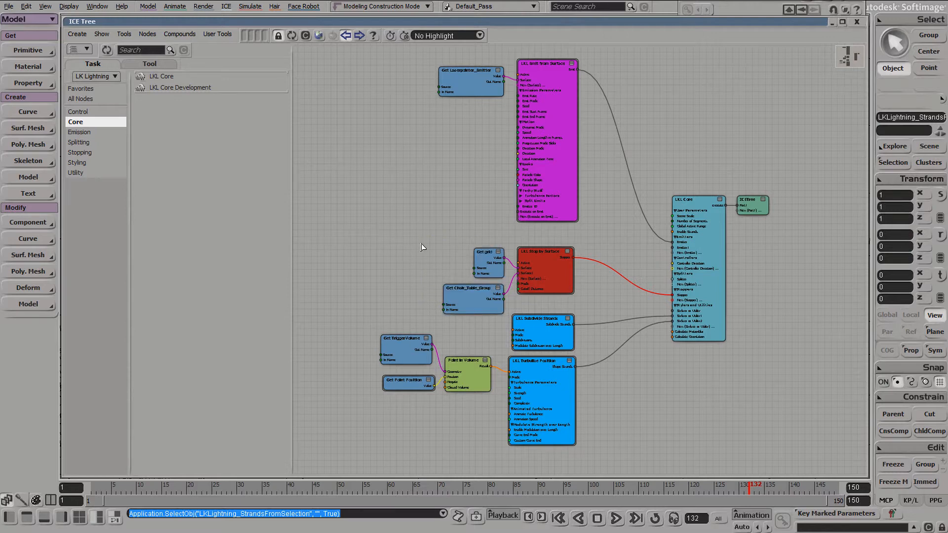
pyautogui.moveTo(532, 295); pyautogui.dragTo(532, 296)
pyautogui.click(450, 246)
# - Collapse the ICE tree to reveal the viewport and scrub the laser animation back to frame 95
pyautogui.doubleClick(344, 20)
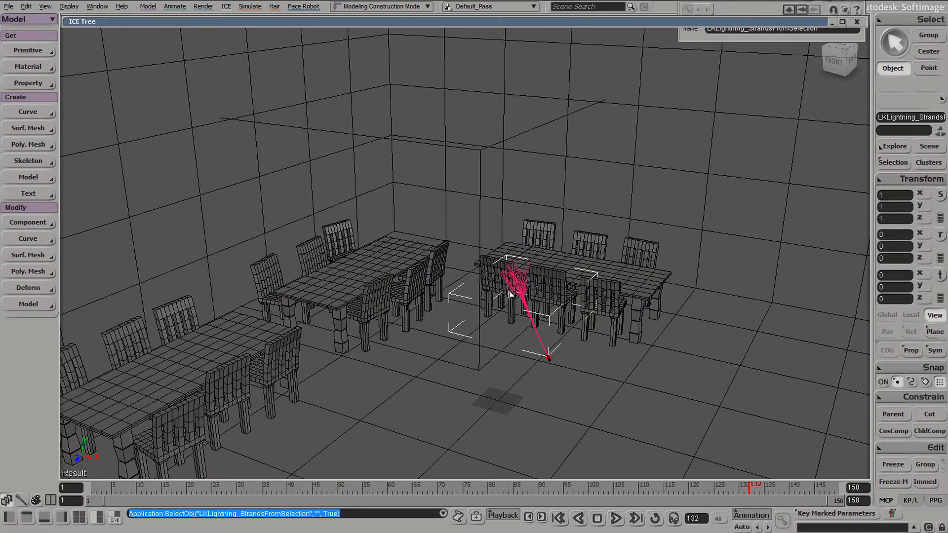
pyautogui.moveTo(510, 489); pyautogui.dragTo(563, 483)
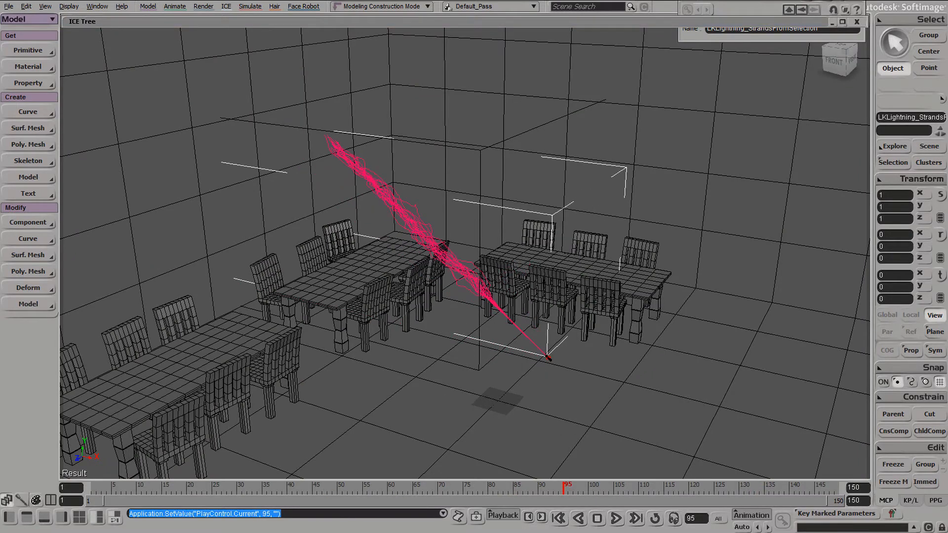
# - Open the LKL Turbulize Position properties, try Strength values of 30 and 9.184, and set it to 27.143
pyautogui.click(644, 28)
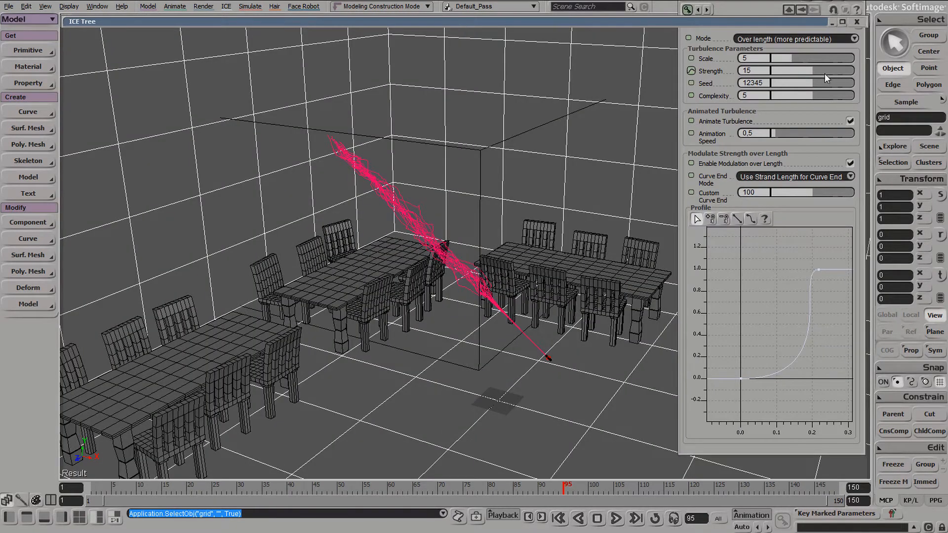
pyautogui.moveTo(825, 73); pyautogui.dragTo(855, 70)
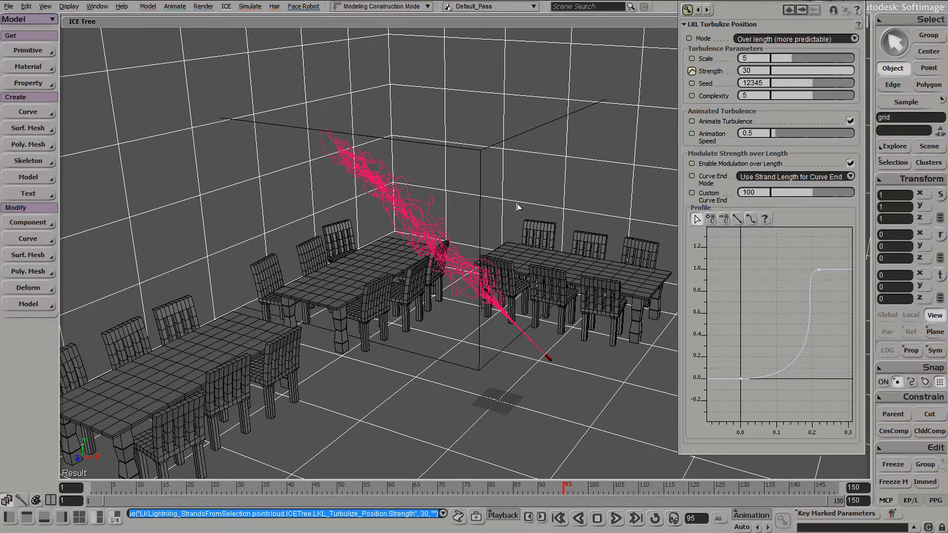
pyautogui.moveTo(814, 74); pyautogui.dragTo(797, 75)
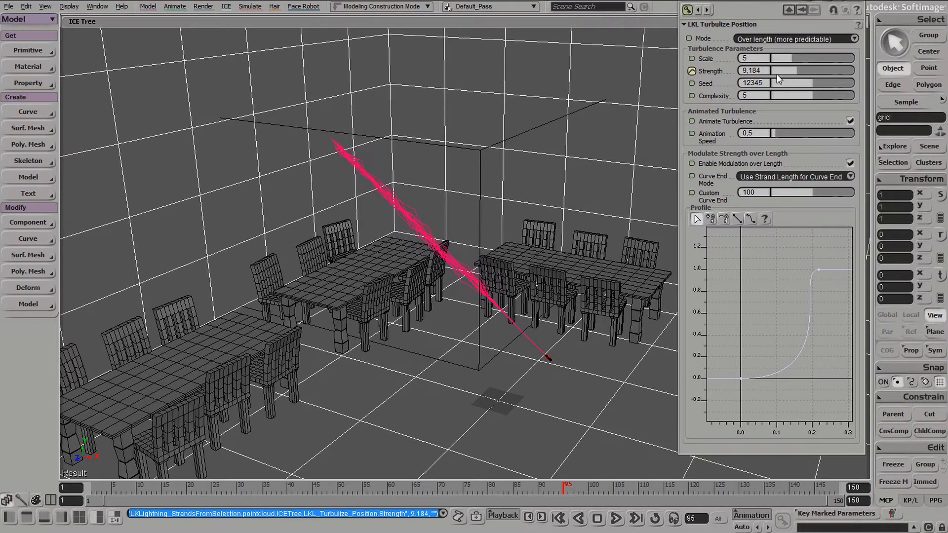
pyautogui.click(781, 75)
pyautogui.moveTo(811, 70); pyautogui.dragTo(847, 71)
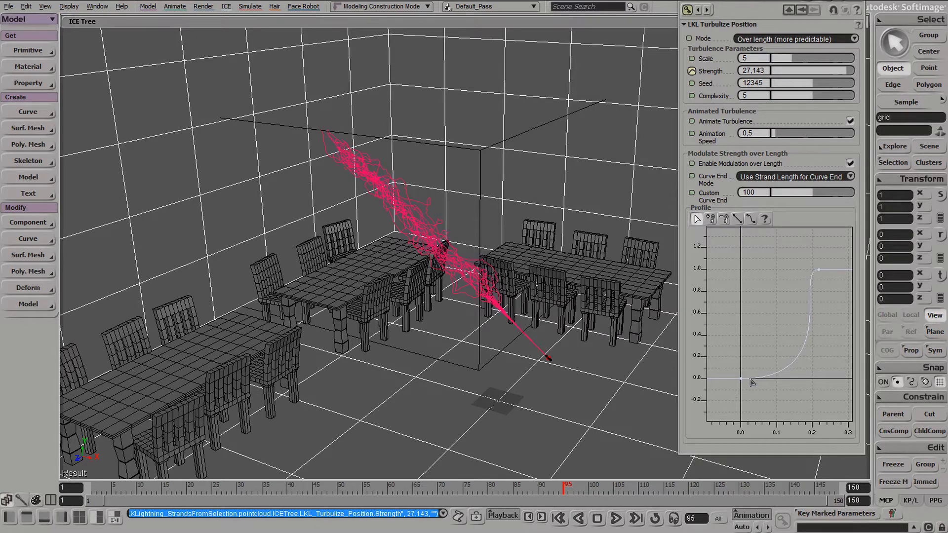
# - Shorten the start tangent of the turbulence strength Profile curve to about 0.09 and inspect the beam near the pointer
pyautogui.press('t')
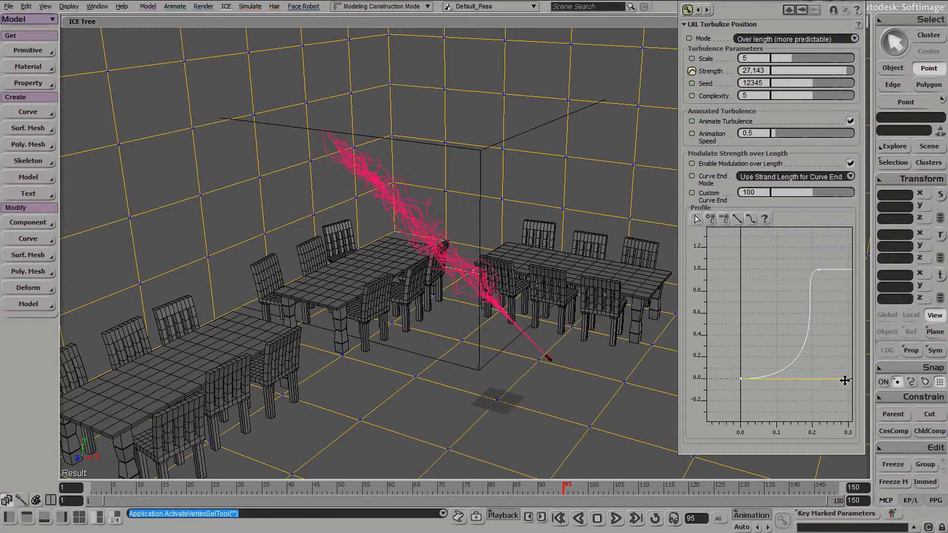
pyautogui.moveTo(845, 381); pyautogui.dragTo(771, 384)
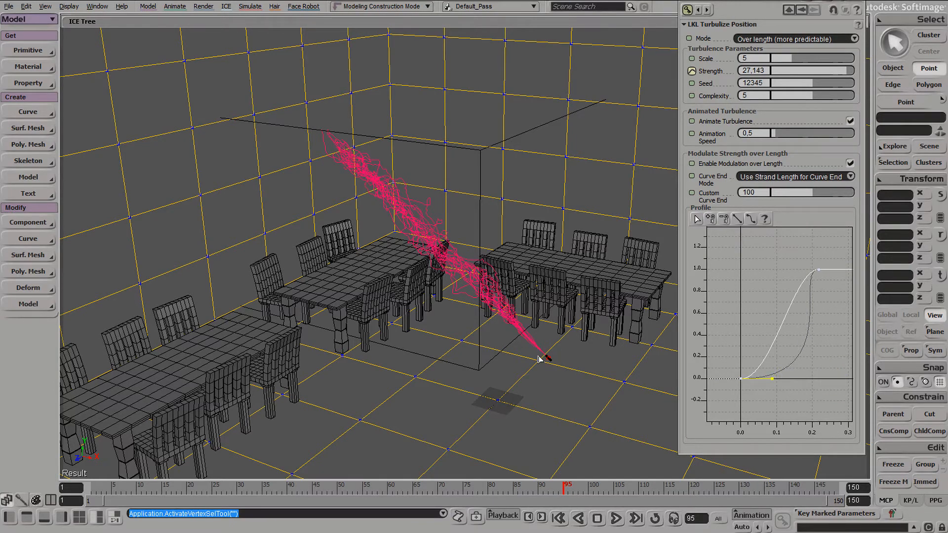
pyautogui.click(509, 292)
pyautogui.press('s')
pyautogui.moveTo(527, 337); pyautogui.dragTo(503, 317)
pyautogui.moveTo(504, 318); pyautogui.dragTo(506, 358, button='middle')
pyautogui.moveTo(506, 358); pyautogui.dragTo(464, 320)
pyautogui.moveTo(464, 321); pyautogui.dragTo(447, 367, button='middle')
# - Lengthen the Profile curve's start tangent to about 0.23 and clear the point selection
pyautogui.press('z')
pyautogui.moveTo(760, 362); pyautogui.dragTo(796, 364)
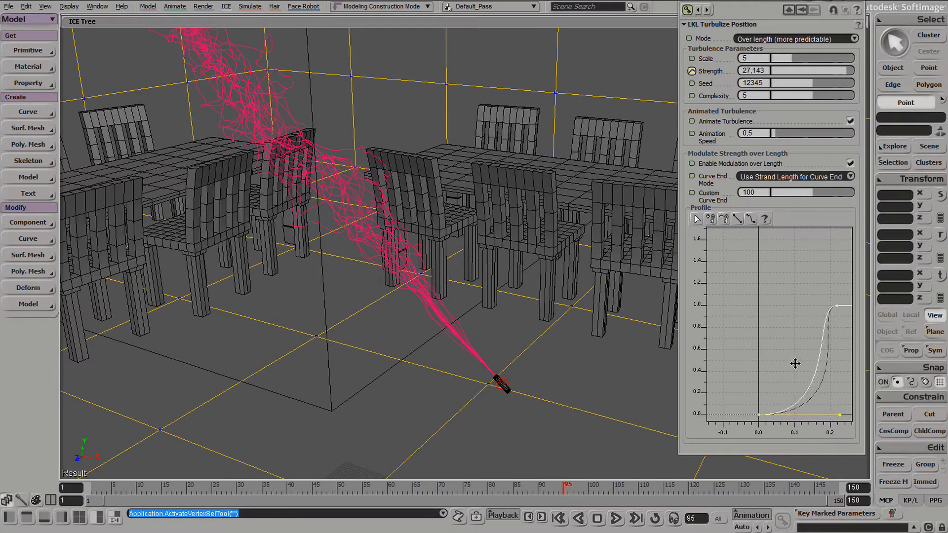
pyautogui.click(430, 193)
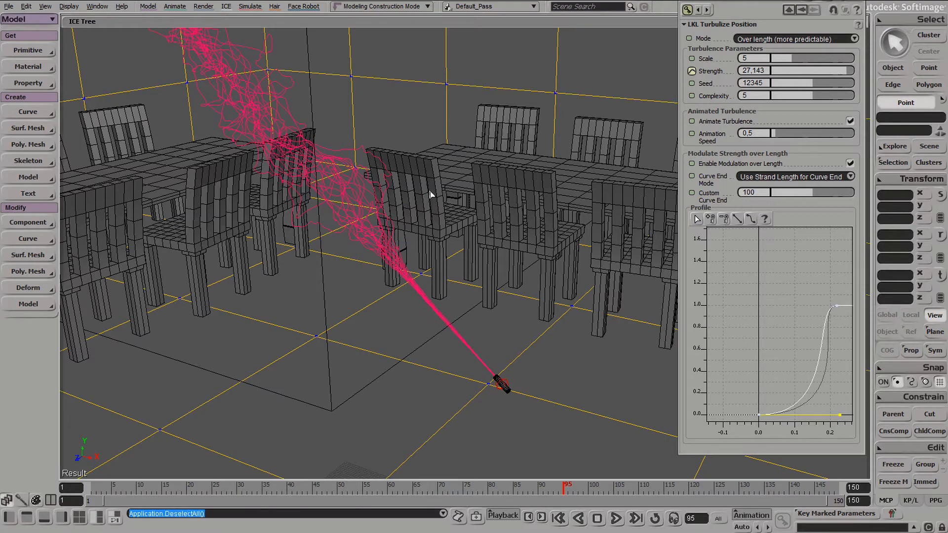
# - Load the sample scene LKL_SampleScene_06_CreepyTentacles without saving changes to the Laserpointer scene
pyautogui.press('s')
pyautogui.moveTo(404, 215); pyautogui.dragTo(481, 195, button='middle')
pyautogui.moveTo(481, 195); pyautogui.dragTo(467, 196)
pyautogui.press('space')
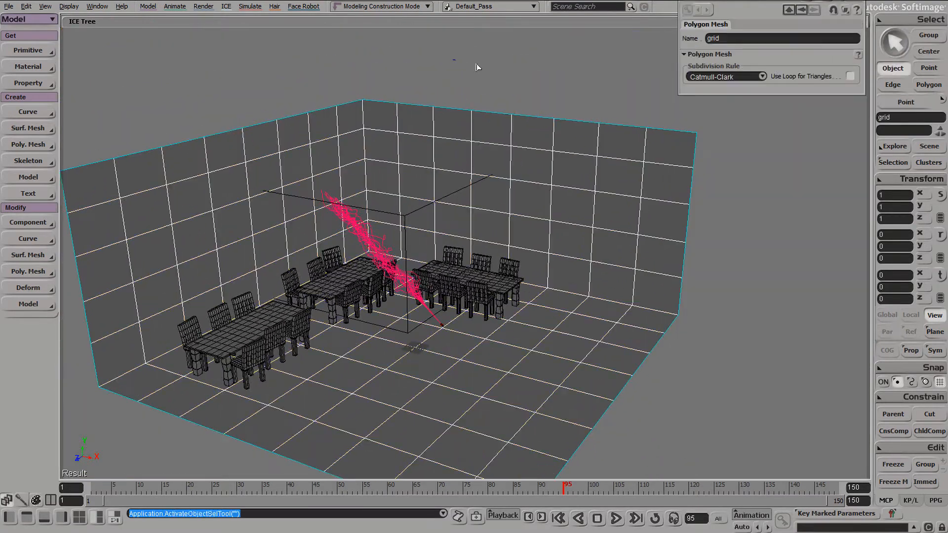
pyautogui.click(476, 65)
pyautogui.click(9, 7)
pyautogui.click(21, 28)
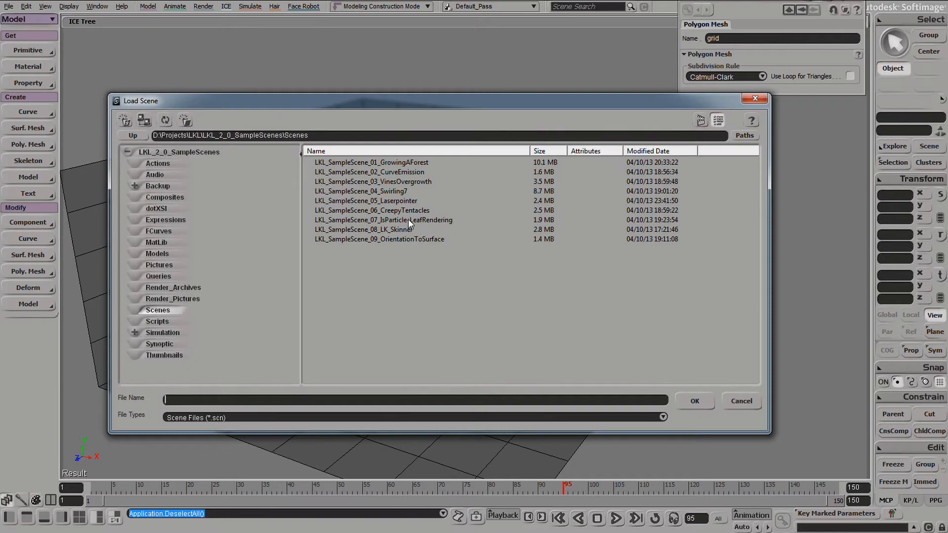
pyautogui.doubleClick(395, 210)
pyautogui.click(527, 298)
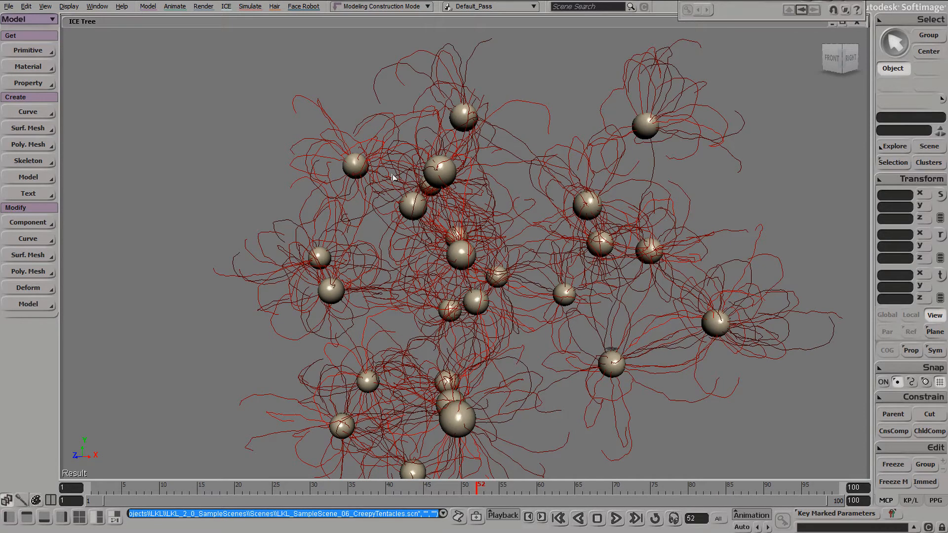
# - Check the spheres and strands by selecting and deselecting them, and preview the tentacle cluster in a render region
pyautogui.click(441, 168)
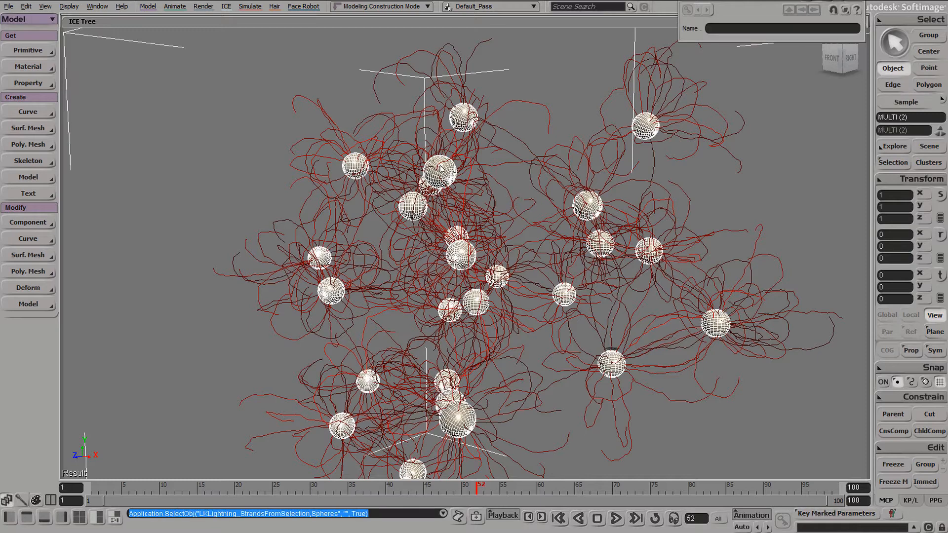
pyautogui.click(587, 101)
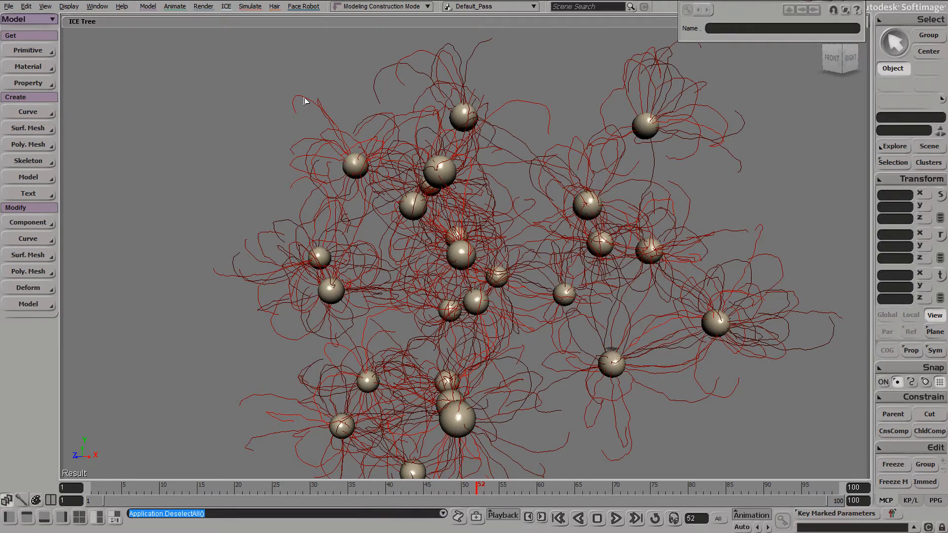
pyautogui.press('q')
pyautogui.moveTo(205, 34); pyautogui.dragTo(867, 478)
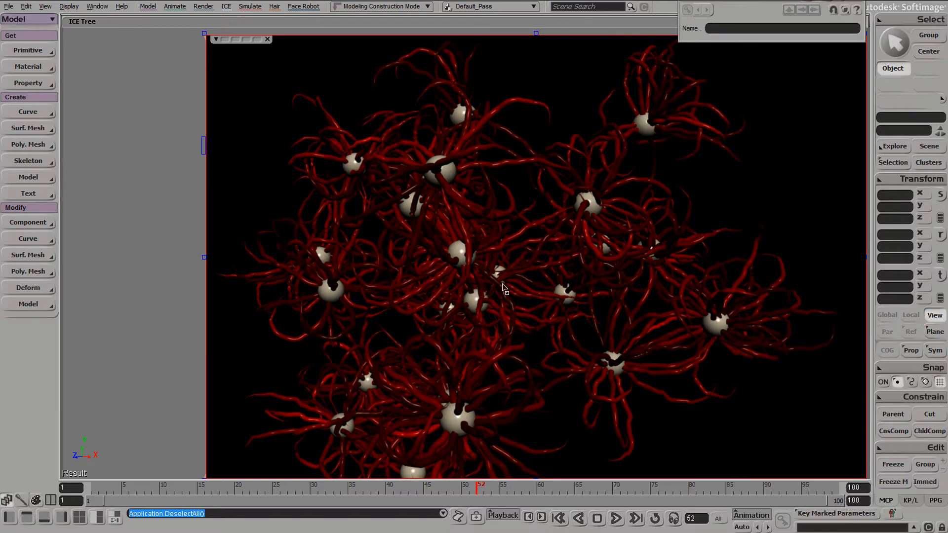
pyautogui.press('q')
# - Scrub the tentacle animation from frame 13 through to frame 77
pyautogui.click(183, 489)
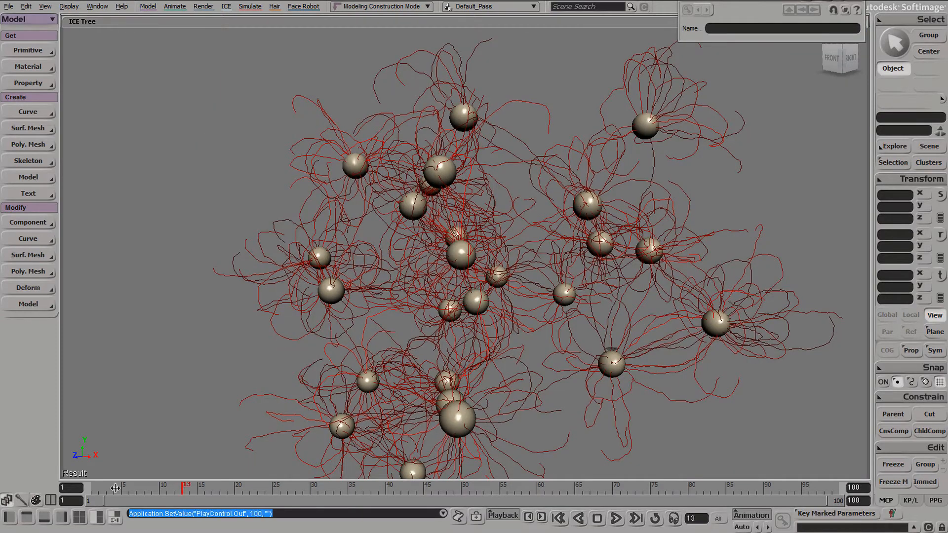
pyautogui.moveTo(116, 488); pyautogui.dragTo(666, 518)
pyautogui.press('space')
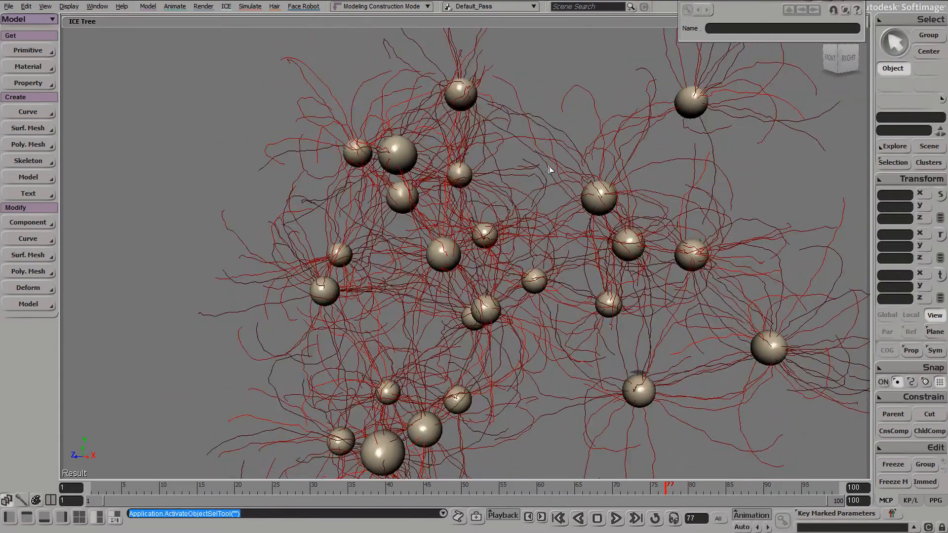
# - Select the tentacle strands, open their ICE tree and show the properties of the LKL Surface Controller node
pyautogui.click(562, 206)
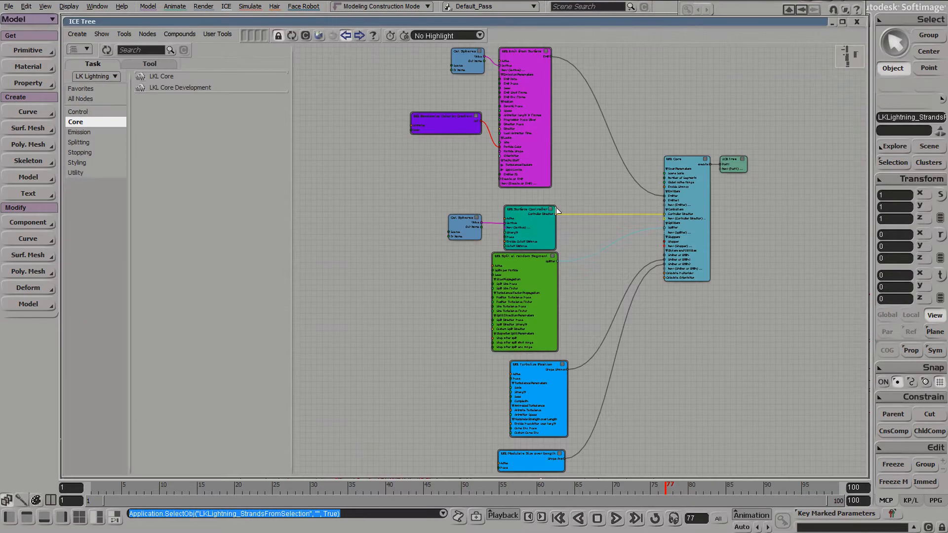
pyautogui.scroll(-4, 619, 303)
pyautogui.press('a')
pyautogui.scroll(5, 554, 327)
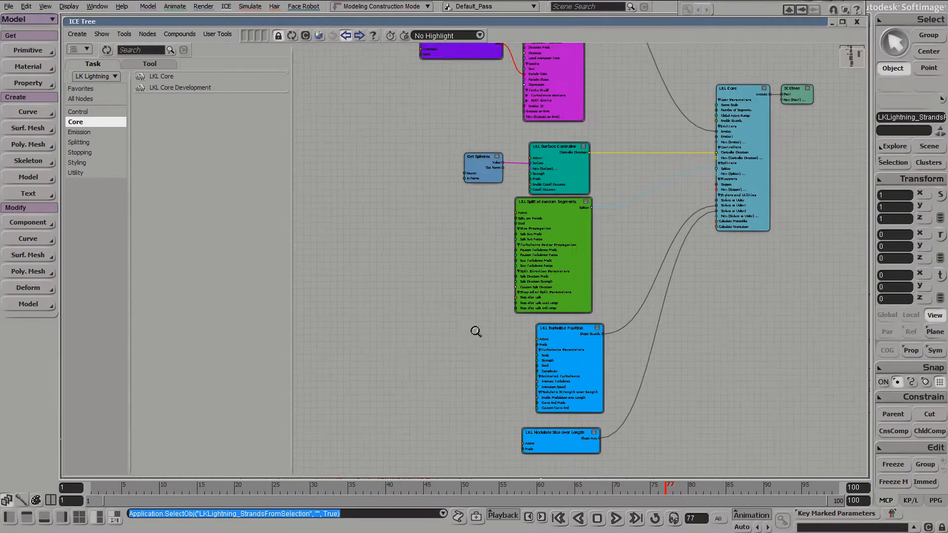
pyautogui.click(551, 250)
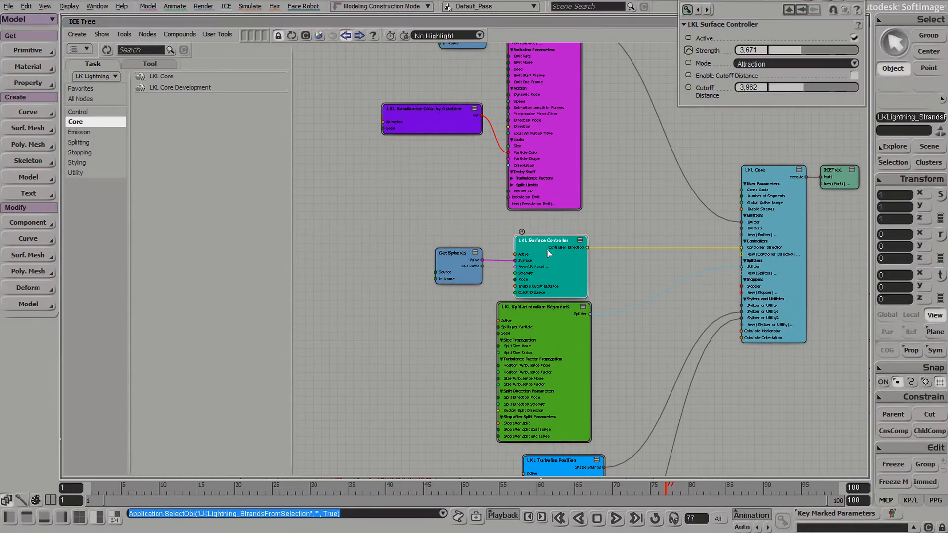
pyautogui.moveTo(576, 150); pyautogui.dragTo(576, 227, button='middle')
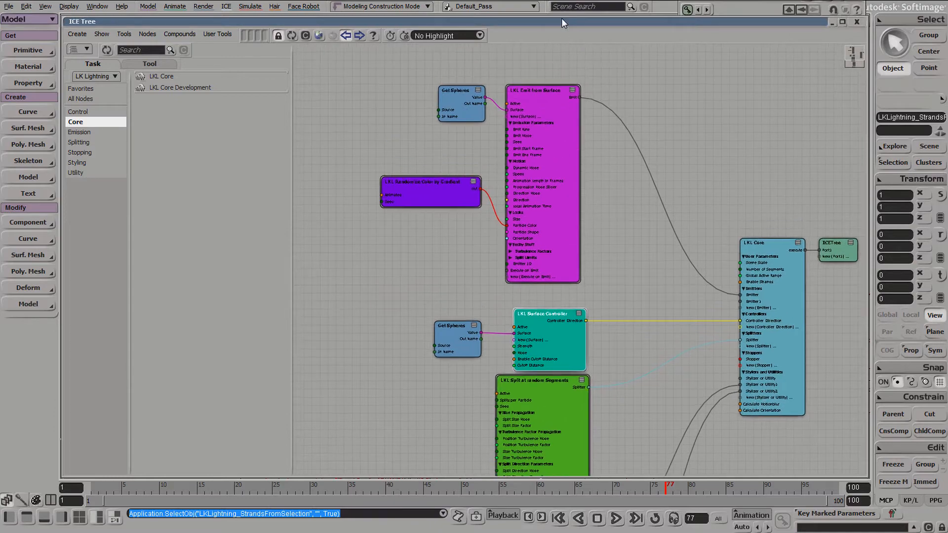
# - Set the LKL Surface Controller's Strength to 6.101 in Attraction mode and inspect the strands around the spheres
pyautogui.doubleClick(564, 21)
pyautogui.click(758, 66)
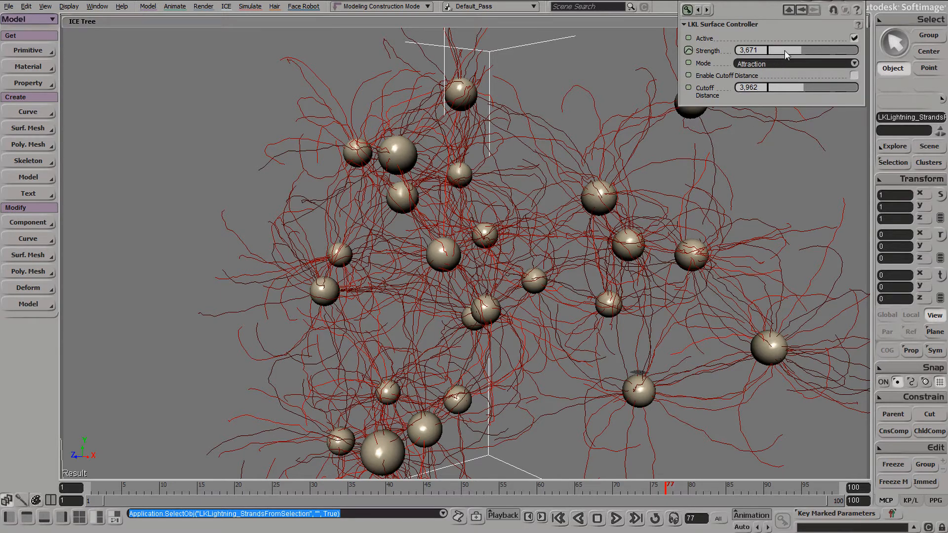
pyautogui.moveTo(797, 51); pyautogui.dragTo(823, 49)
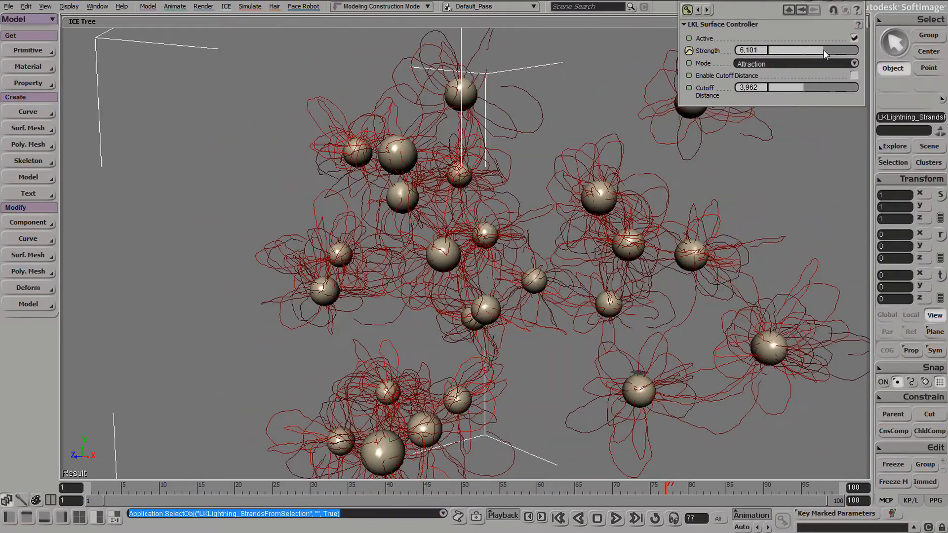
pyautogui.press('s')
pyautogui.moveTo(489, 137); pyautogui.dragTo(457, 173, button='right')
pyautogui.press('s')
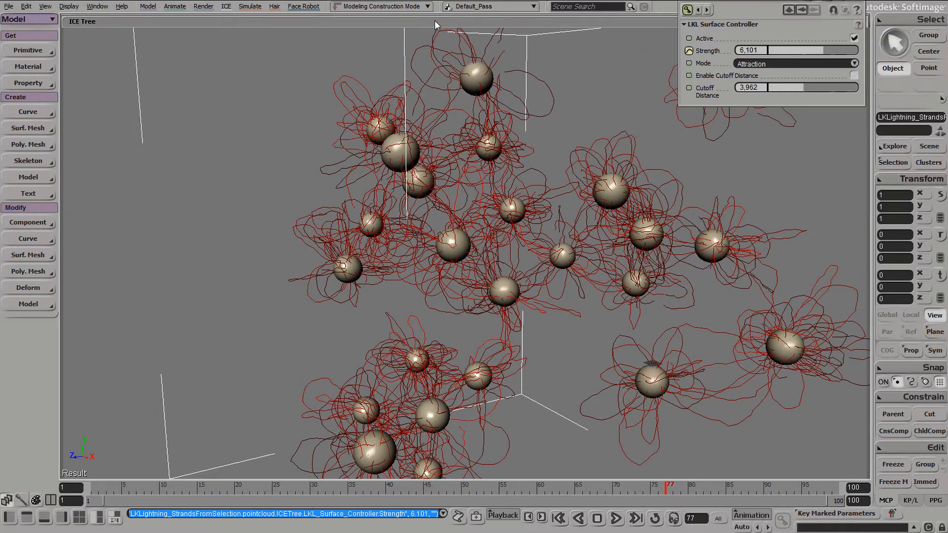
# - Open the properties of the LKL Split at random Segments node and collapse the ICE tree to reveal the viewport
pyautogui.doubleClick(514, 20)
pyautogui.doubleClick(560, 391)
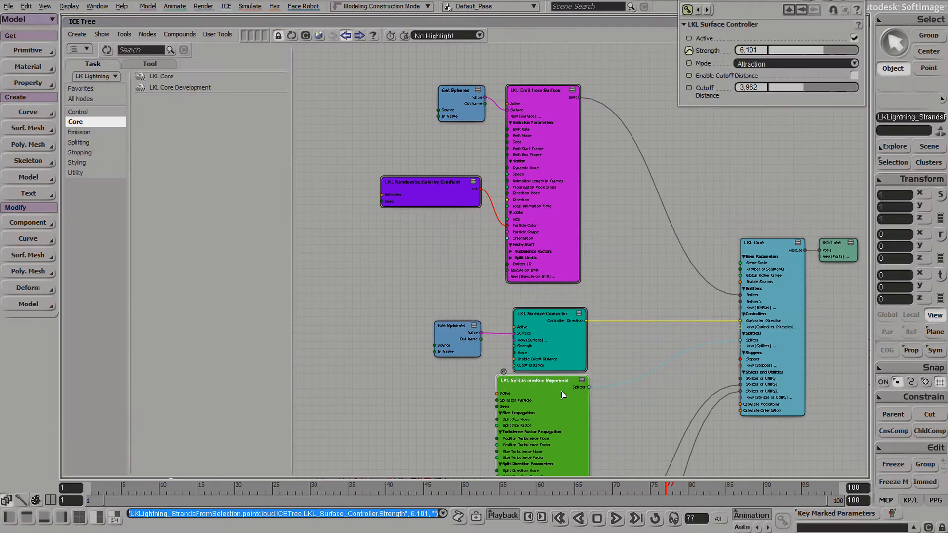
pyautogui.doubleClick(452, 21)
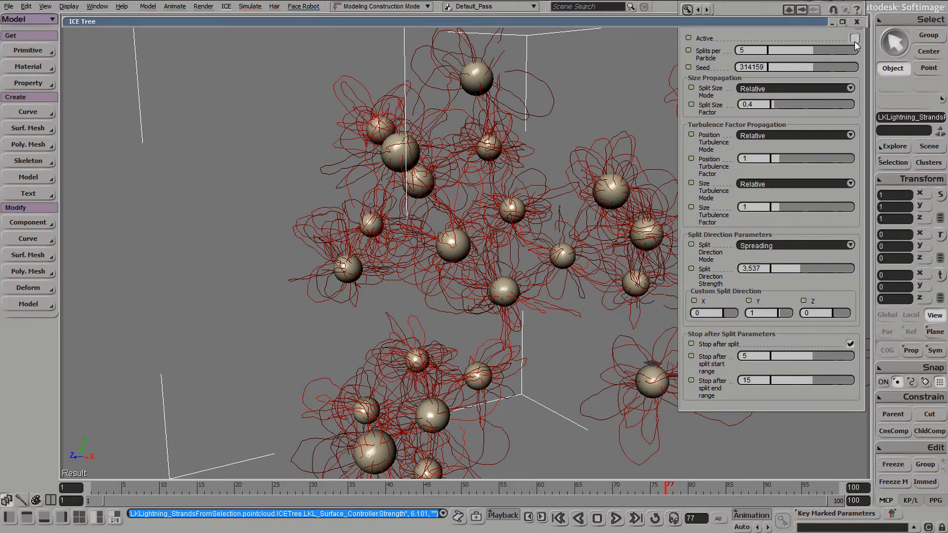
# - Activate the LKL Split at random Segments node and preview the tentacles in a render region covering most of the viewport
pyautogui.click(854, 38)
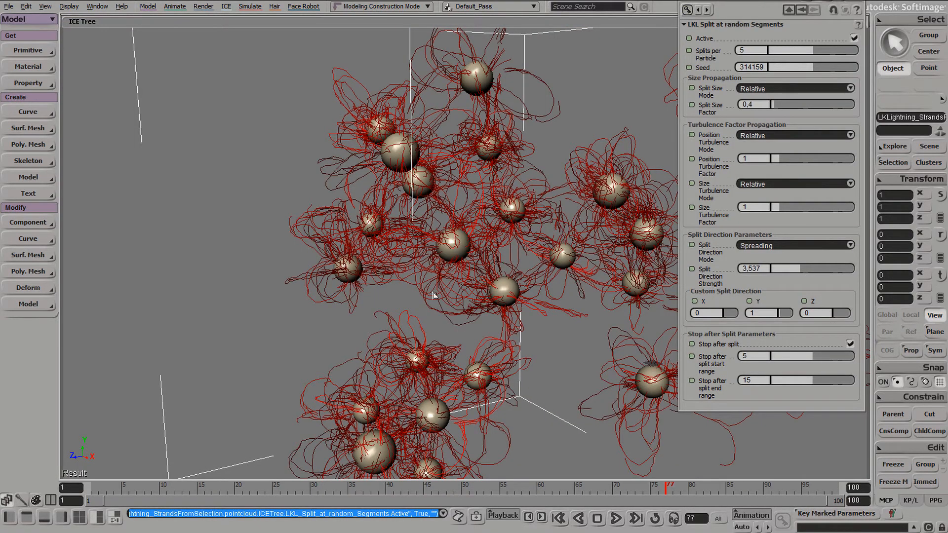
pyautogui.press('q')
pyautogui.moveTo(193, 48)
pyautogui.mouseDown()
pyautogui.moveTo(834, 440)
pyautogui.moveTo(866, 479)
pyautogui.mouseUp()
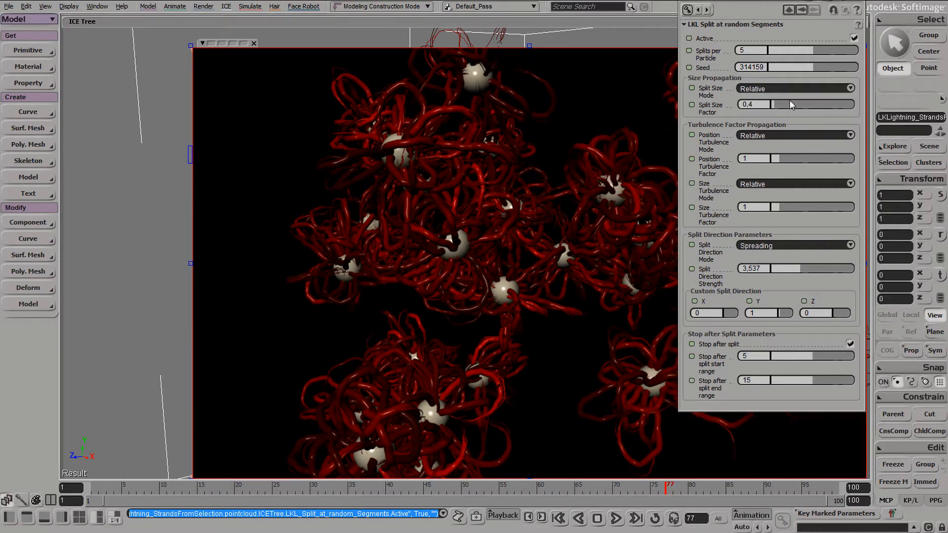
# - Deactivate the LKL Split at random Segments node, turning off the render region and clearing the selection
pyautogui.click(853, 39)
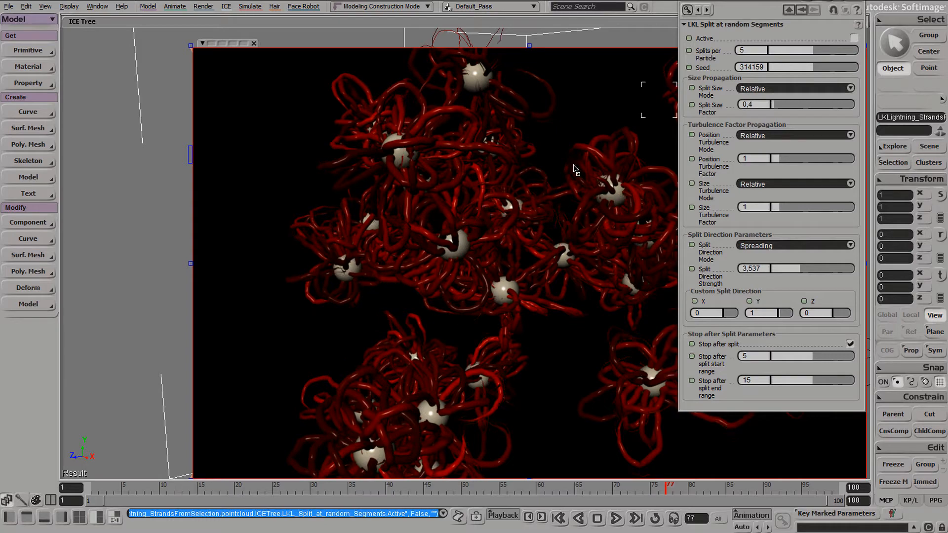
pyautogui.press('q')
pyautogui.click(257, 203)
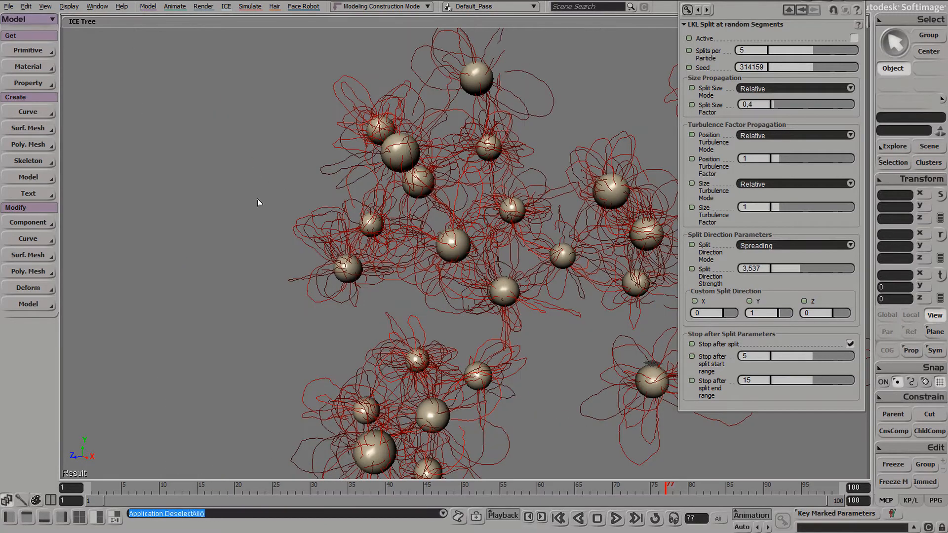
# - Load the sample scene LKL_SampleScene_07_IsParticle-LeafRendering
pyautogui.click(9, 6)
pyautogui.click(16, 31)
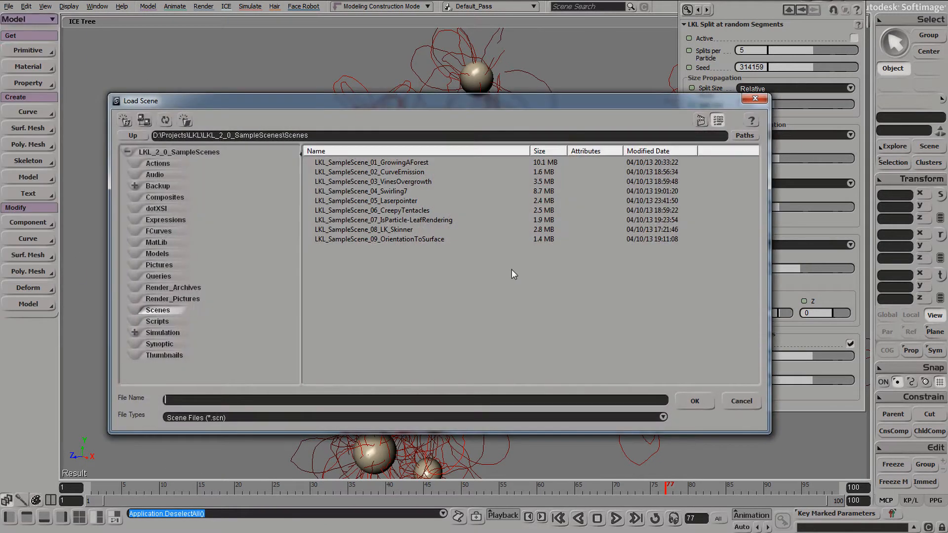
pyautogui.doubleClick(436, 222)
pyautogui.click(483, 297)
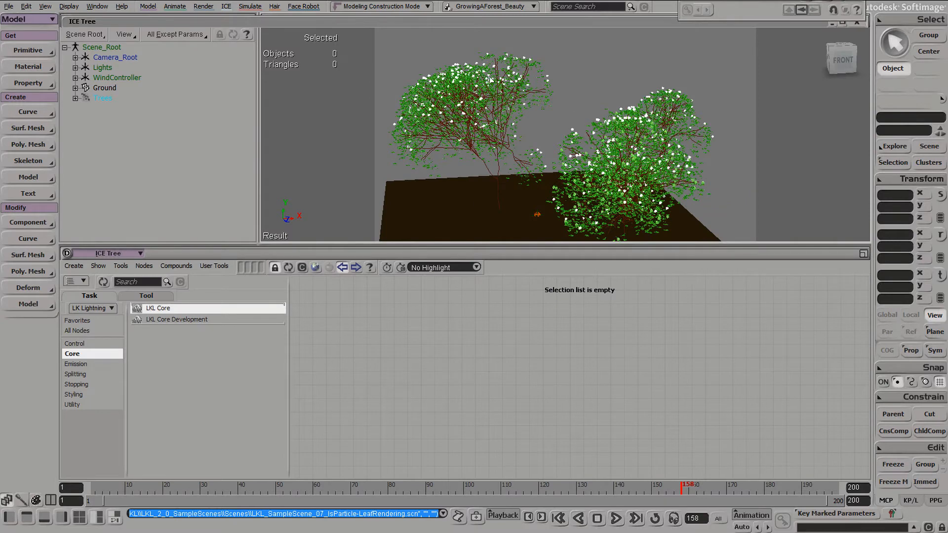
# - Select the Trees point cloud, close the leftover property page and display the point cloud's ICE tree
pyautogui.click(489, 79)
pyautogui.click(856, 1)
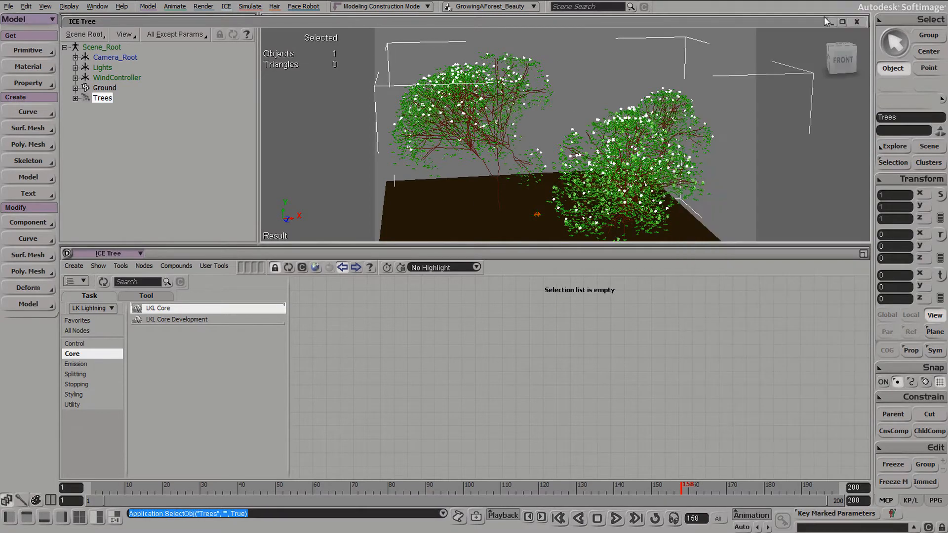
pyautogui.click(302, 267)
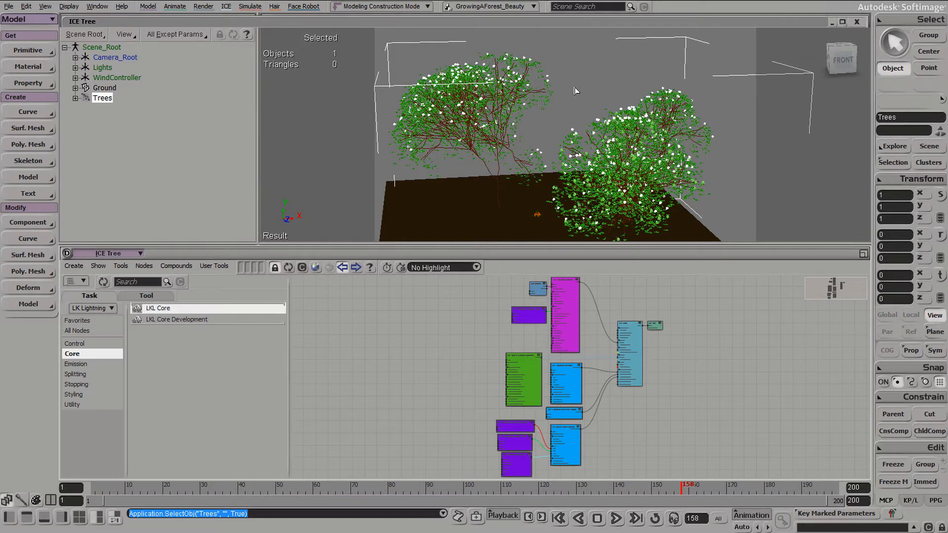
# - Open the Render Tree for the Trees object's Material2 and frame its shader nodes
pyautogui.press('7')
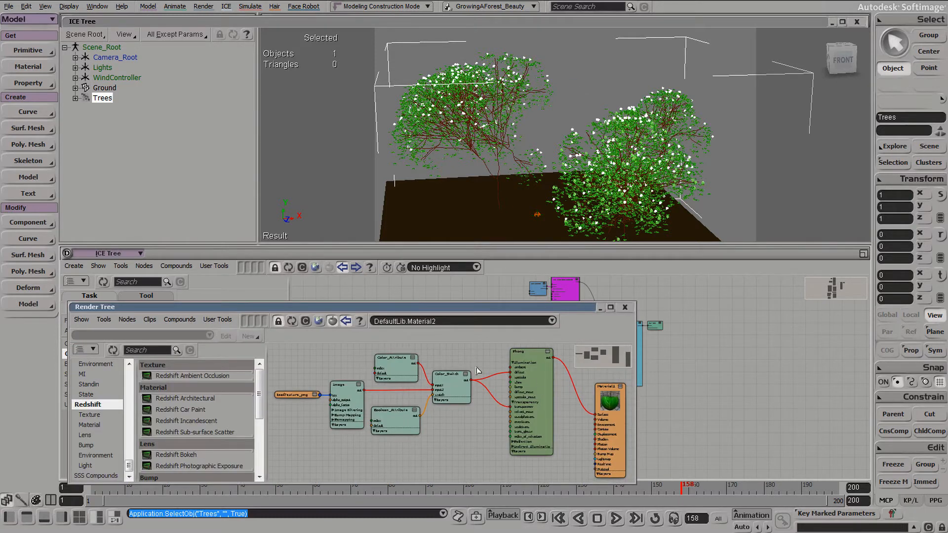
pyautogui.moveTo(513, 363); pyautogui.dragTo(530, 362, button='middle')
pyautogui.scroll(1, 529, 362)
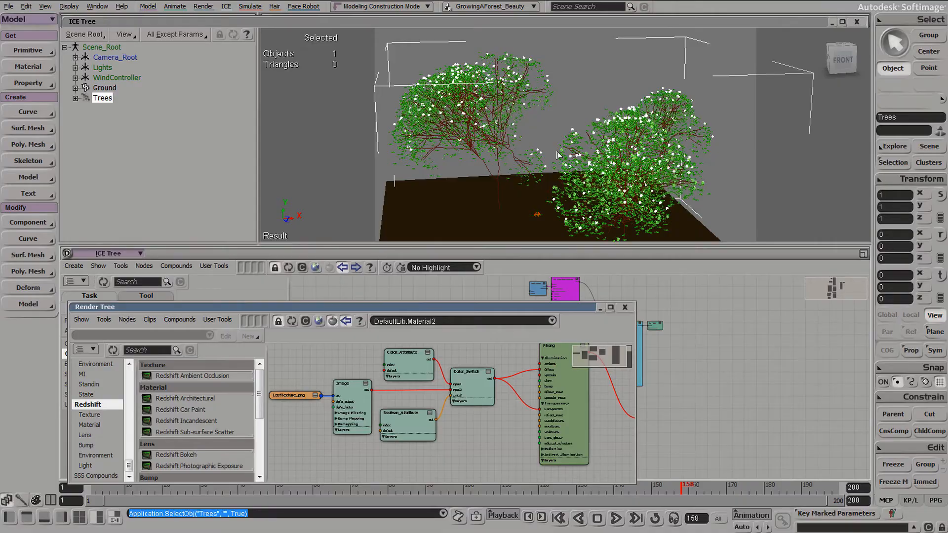
# - Inspect the tree leaves up close and preview part of the trees in a temporary render region
pyautogui.moveTo(464, 85); pyautogui.dragTo(503, 116)
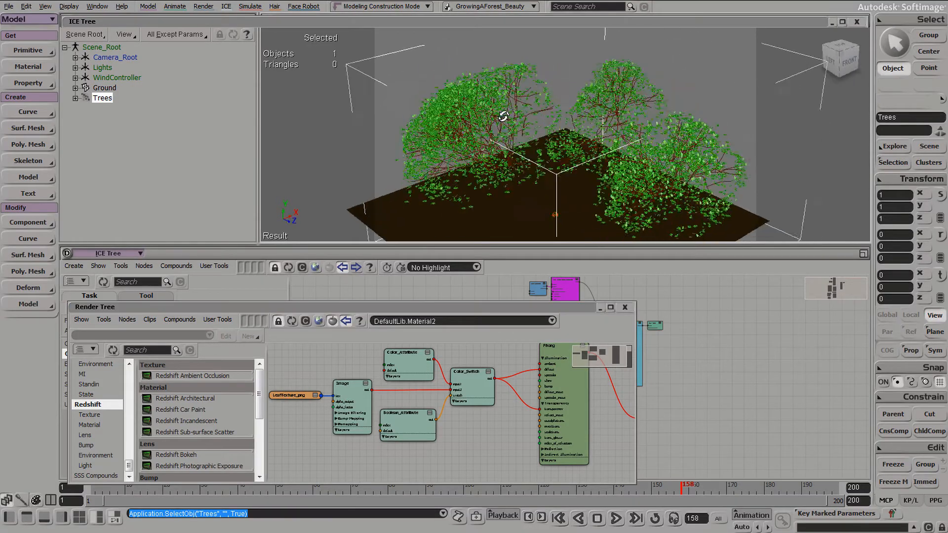
pyautogui.moveTo(503, 117); pyautogui.dragTo(534, 161, button='middle')
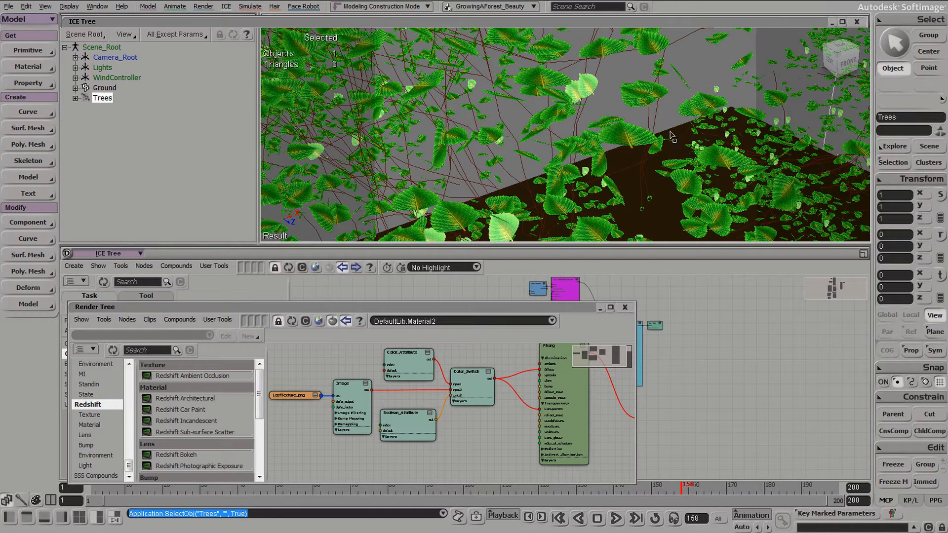
pyautogui.moveTo(617, 148); pyautogui.dragTo(451, 59, button='middle')
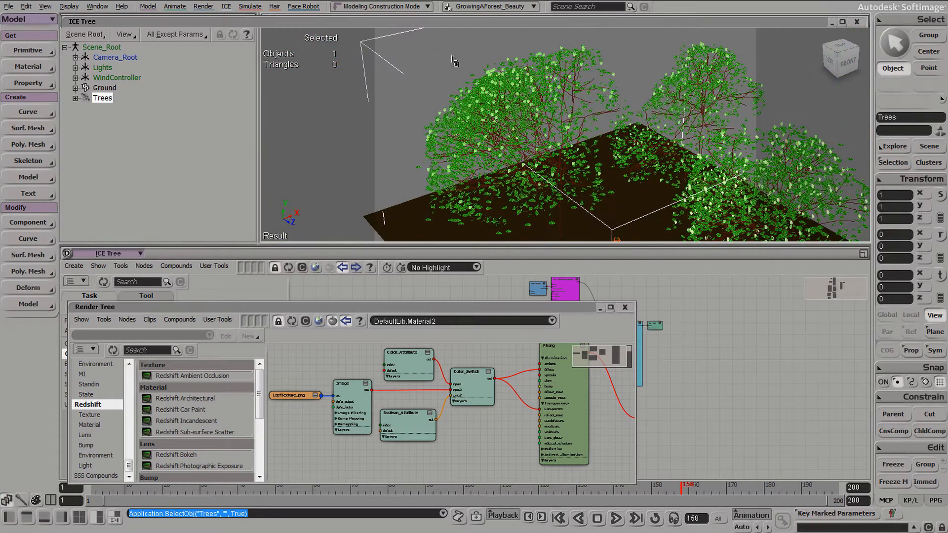
pyautogui.moveTo(452, 55); pyautogui.dragTo(659, 222)
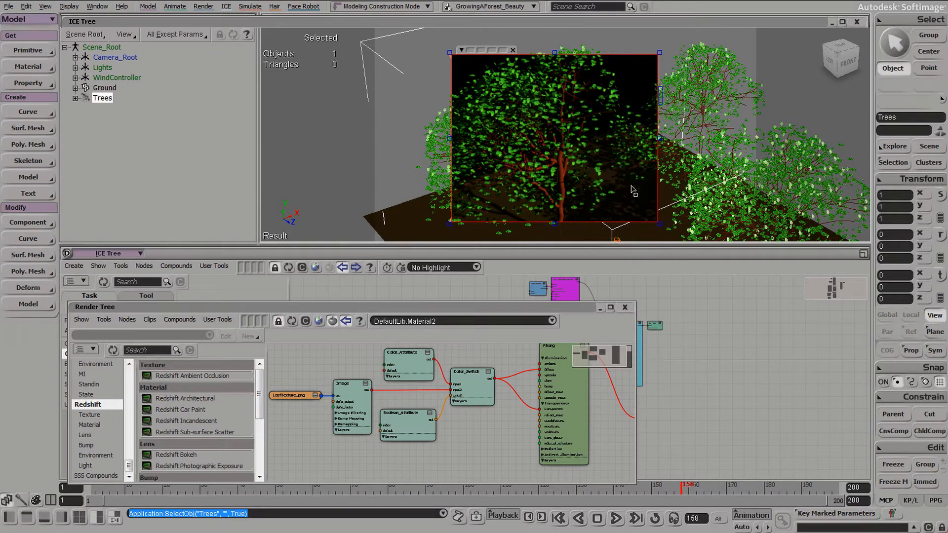
pyautogui.press('q')
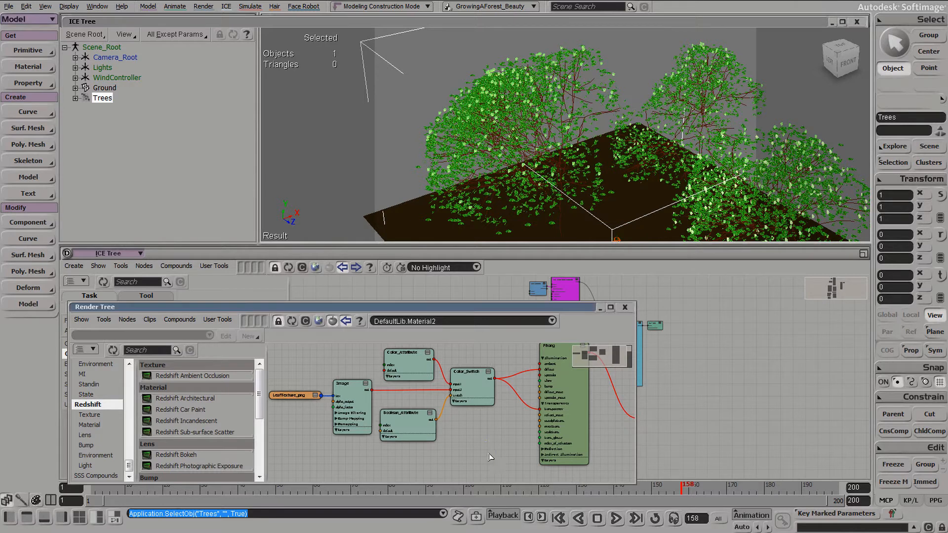
# - Examine the Color_Switch branch of the Render Tree and the properties of the Boolean_Attribute node feeding it
pyautogui.scroll(3, 489, 453)
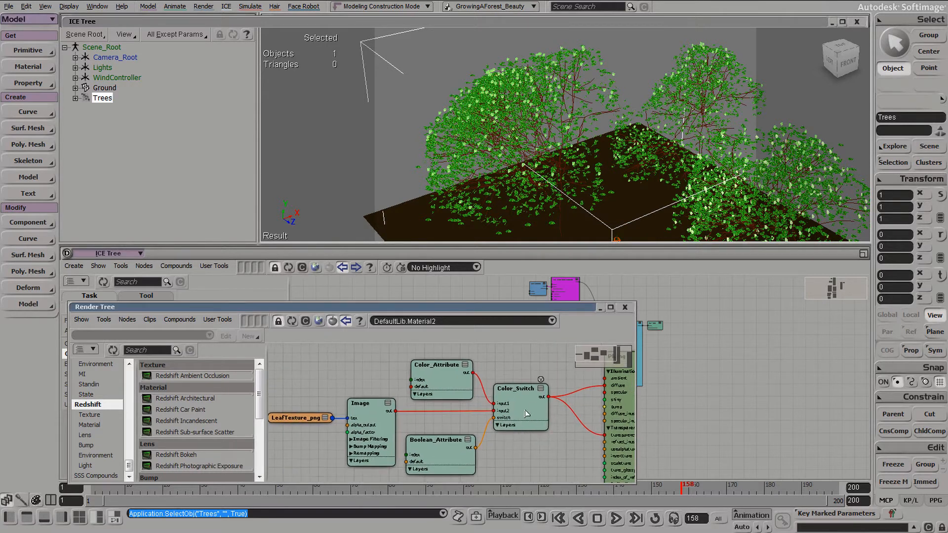
pyautogui.moveTo(525, 410); pyautogui.dragTo(525, 415)
pyautogui.moveTo(437, 456)
pyautogui.mouseDown()
pyautogui.moveTo(461, 445)
pyautogui.moveTo(440, 446)
pyautogui.mouseUp()
pyautogui.doubleClick(443, 446)
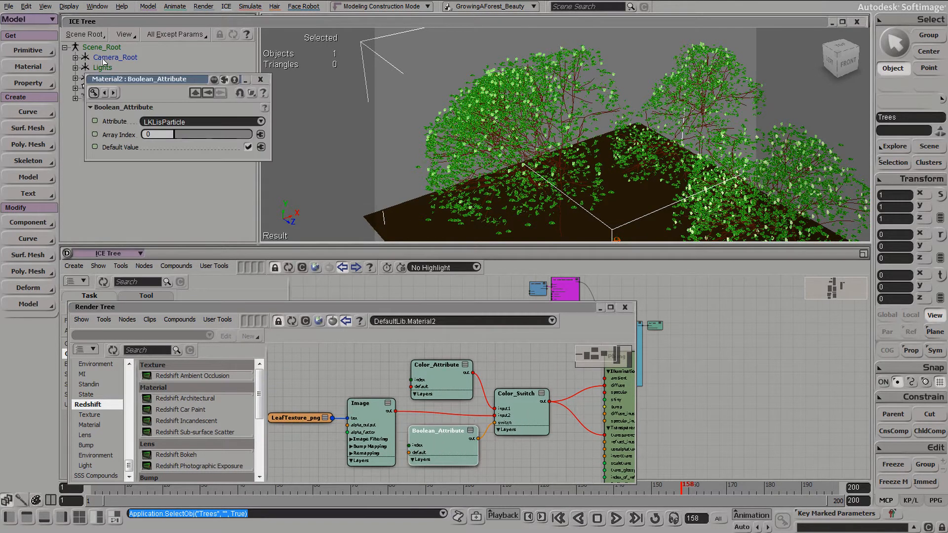
pyautogui.click(260, 79)
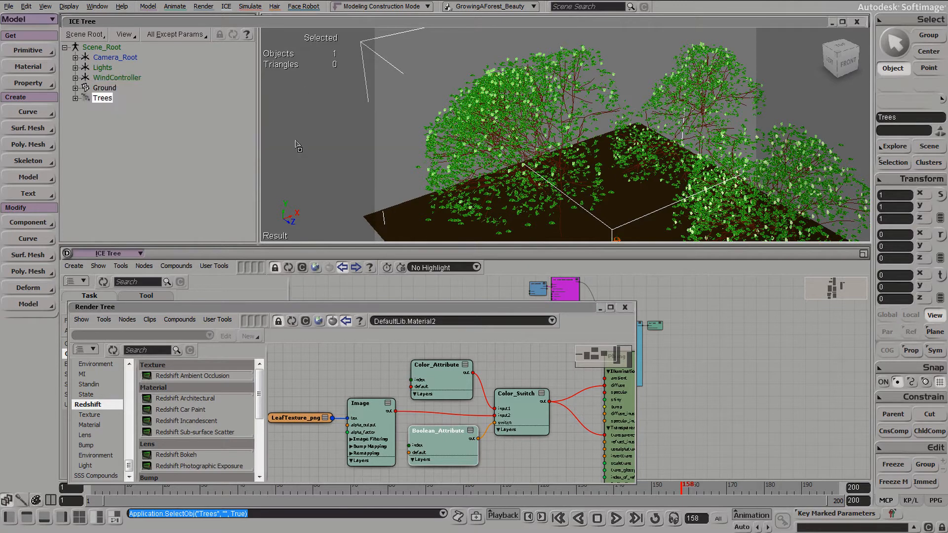
# - Deselect the trees and load the sample scene LKL_SampleScene_09_OrientationToSurface
pyautogui.press('space')
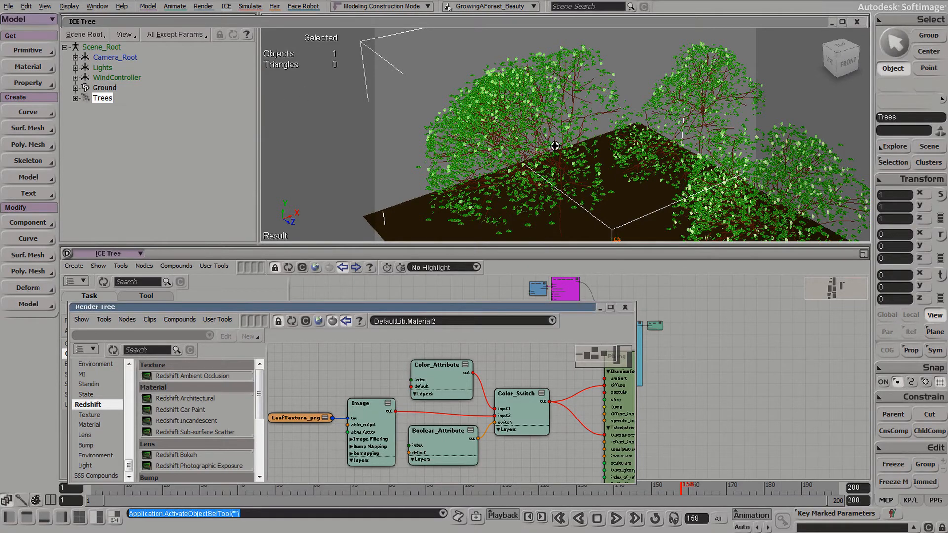
pyautogui.moveTo(554, 146); pyautogui.dragTo(680, 110, button='middle')
pyautogui.moveTo(679, 110); pyautogui.dragTo(662, 118, button='right')
pyautogui.click(689, 106)
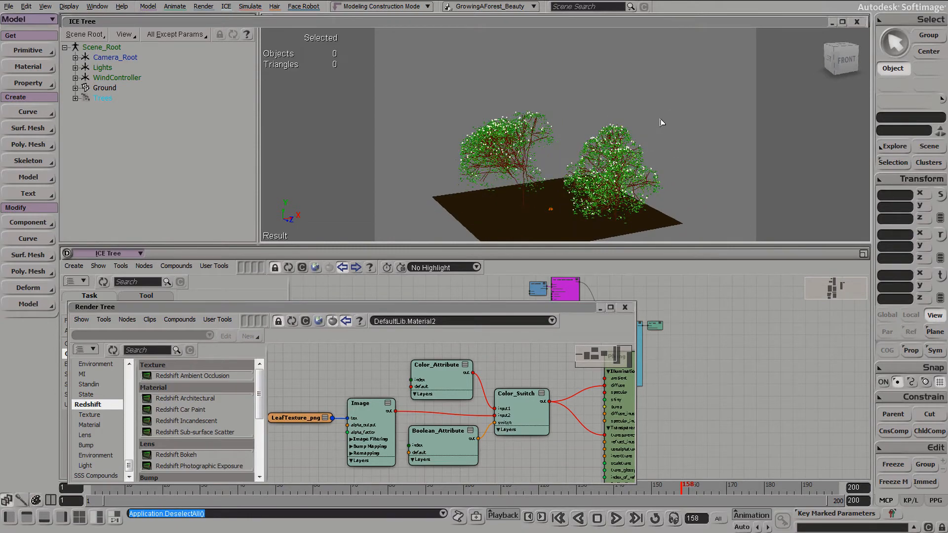
pyautogui.click(8, 6)
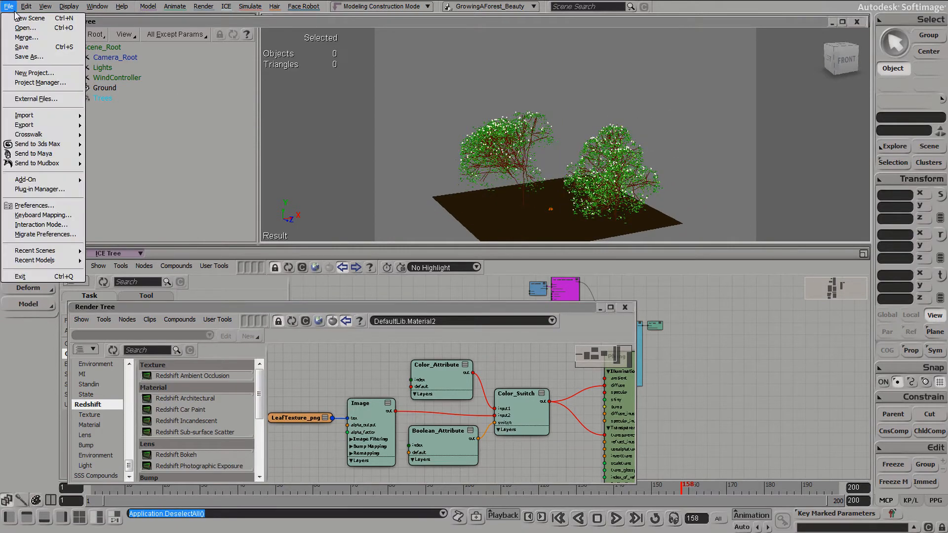
pyautogui.click(24, 27)
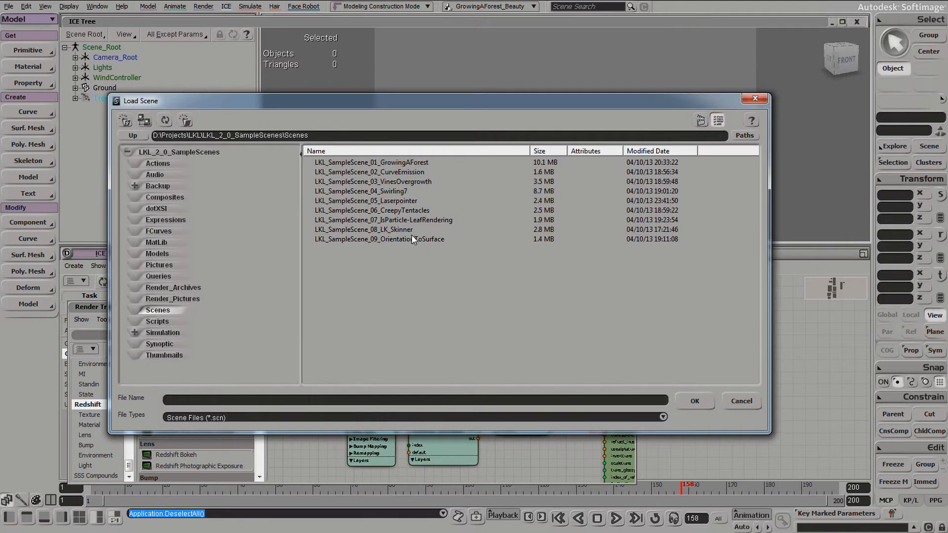
pyautogui.click(402, 230)
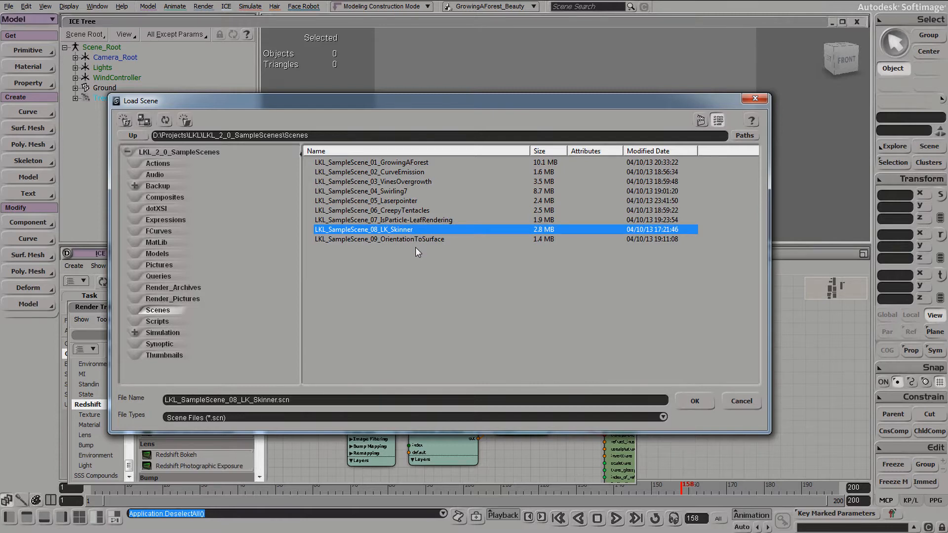
pyautogui.doubleClick(416, 238)
pyautogui.click(502, 295)
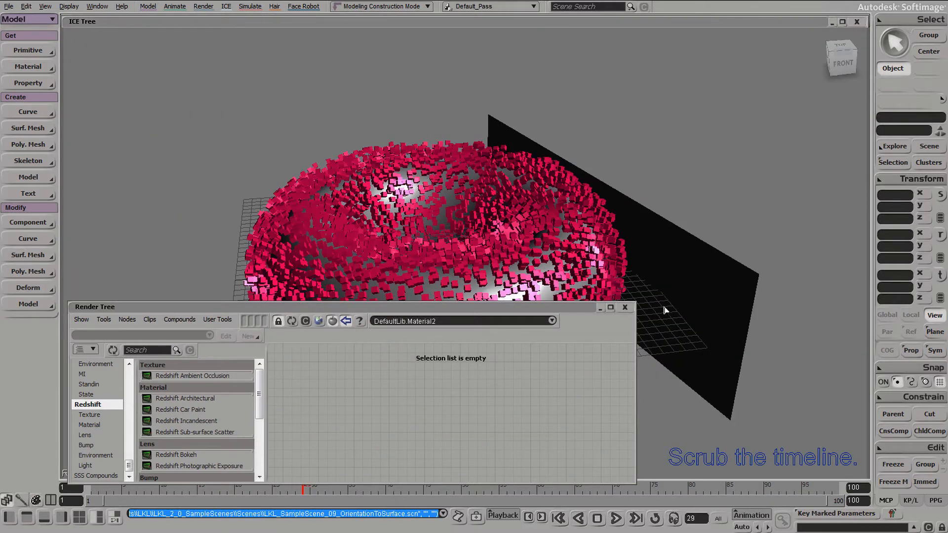
# - Close the Render Tree and scrub the cube-covered torus animation back to frame 21 and forward to frame 44
pyautogui.click(625, 308)
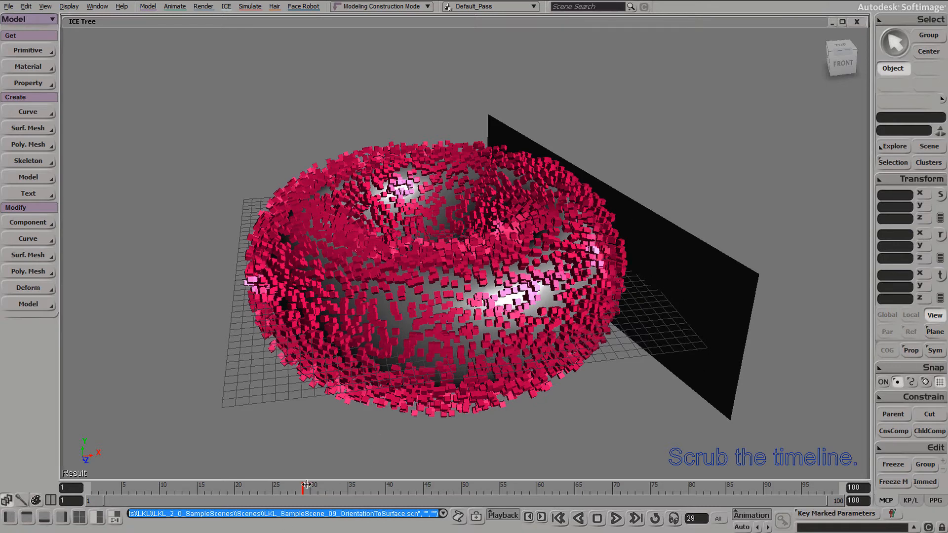
pyautogui.moveTo(304, 486); pyautogui.dragTo(242, 485)
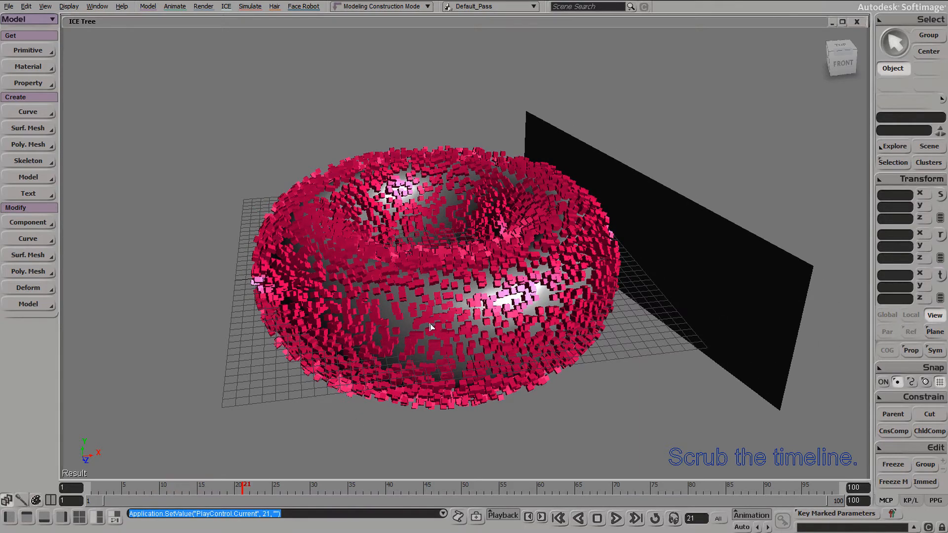
pyautogui.moveTo(243, 487); pyautogui.dragTo(412, 476)
# - Select the black grid plane and examine the orientation of the cubes around it from several angles
pyautogui.click(598, 317)
pyautogui.moveTo(621, 283); pyautogui.dragTo(509, 274, button='right')
pyautogui.press('s')
pyautogui.moveTo(516, 286); pyautogui.dragTo(609, 293, button='right')
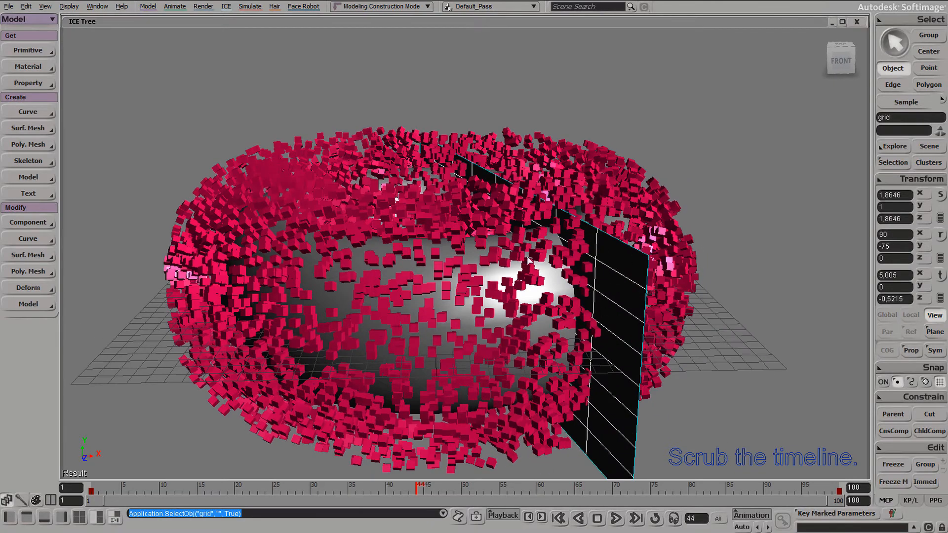
pyautogui.press('s')
pyautogui.moveTo(592, 259); pyautogui.dragTo(576, 295, button='right')
pyautogui.moveTo(576, 295); pyautogui.dragTo(637, 247, button='middle')
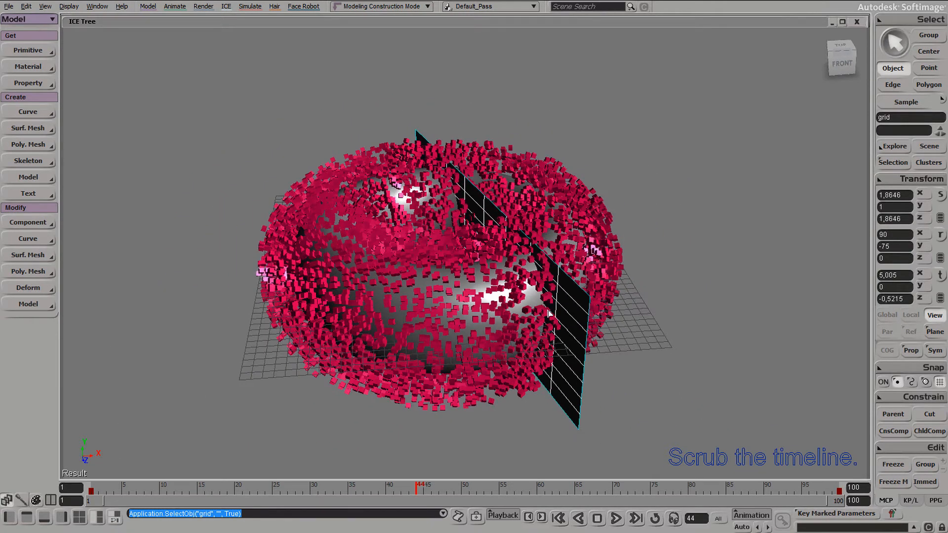
# - Scrub the animation through frame 60 to frame 79 and deselect the grid
pyautogui.moveTo(418, 488); pyautogui.dragTo(537, 490)
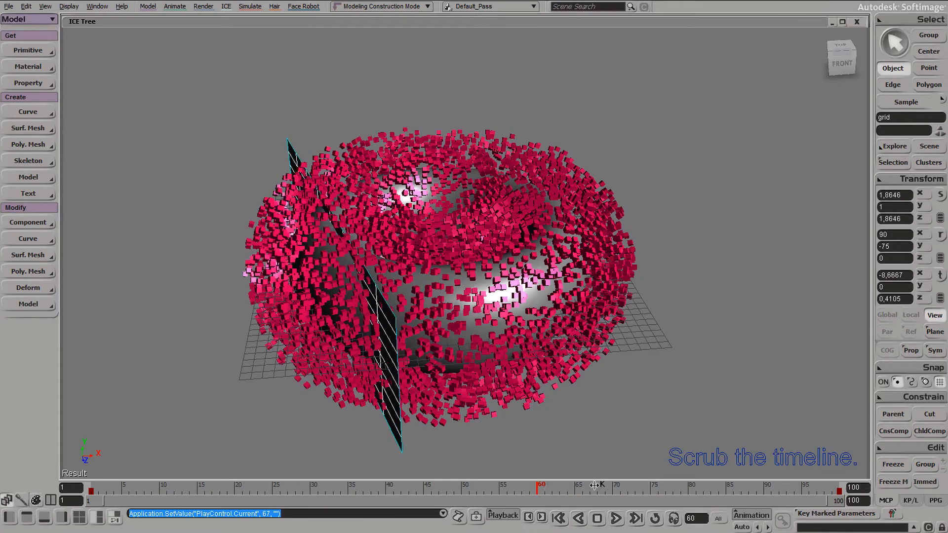
pyautogui.moveTo(595, 489); pyautogui.dragTo(683, 488)
pyautogui.click(601, 346)
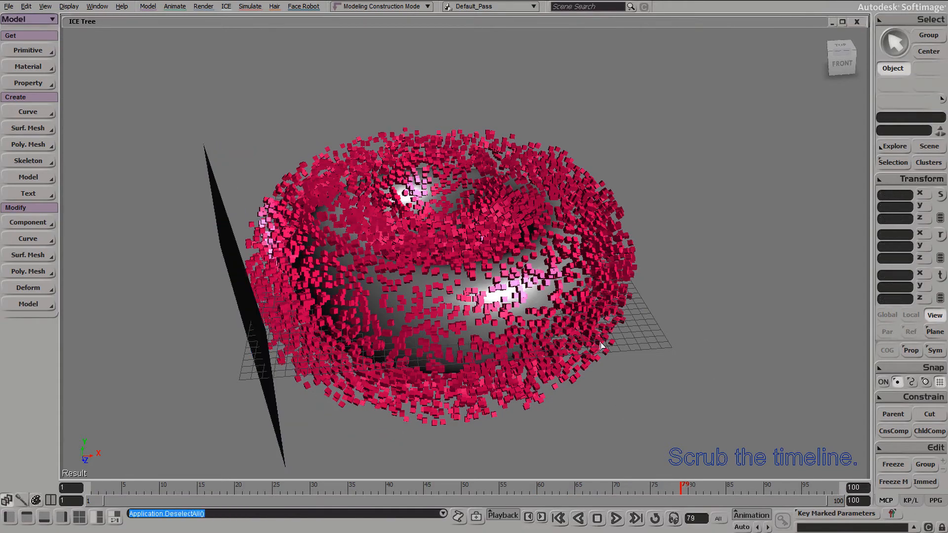
pyautogui.moveTo(601, 345); pyautogui.dragTo(463, 315)
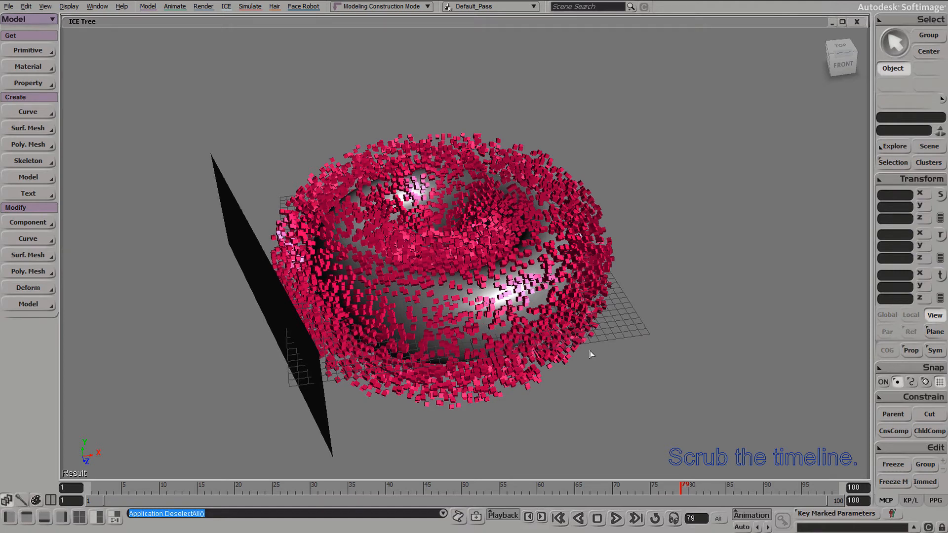
pyautogui.click(586, 327)
pyautogui.click(634, 375)
pyautogui.click(379, 177)
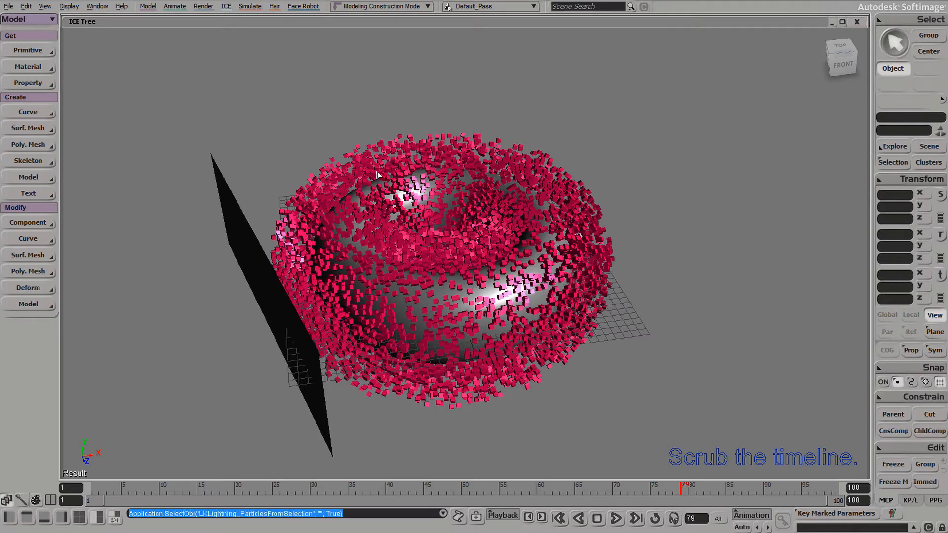
pyautogui.click(690, 269)
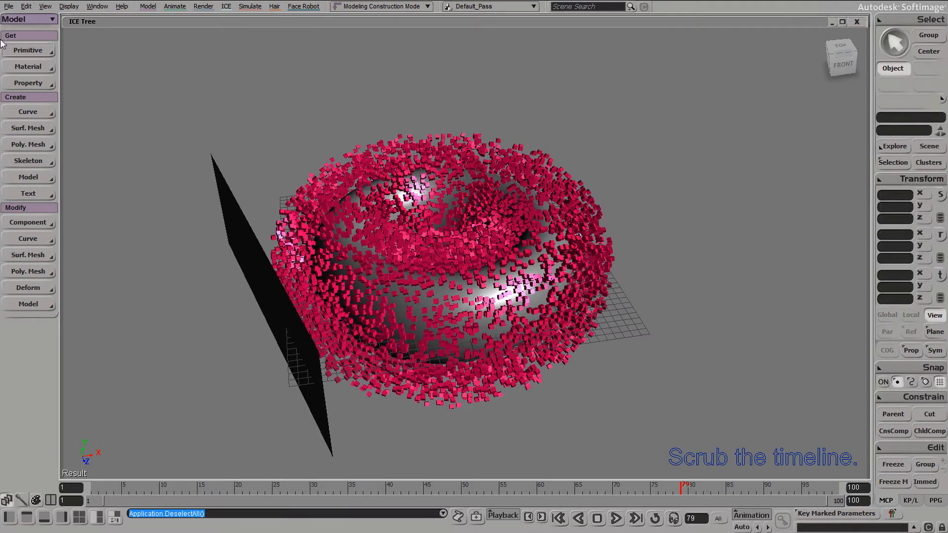
# - Load the sample scene LKL_SampleScene_01_GrowingAForest
pyautogui.click(9, 6)
pyautogui.click(19, 23)
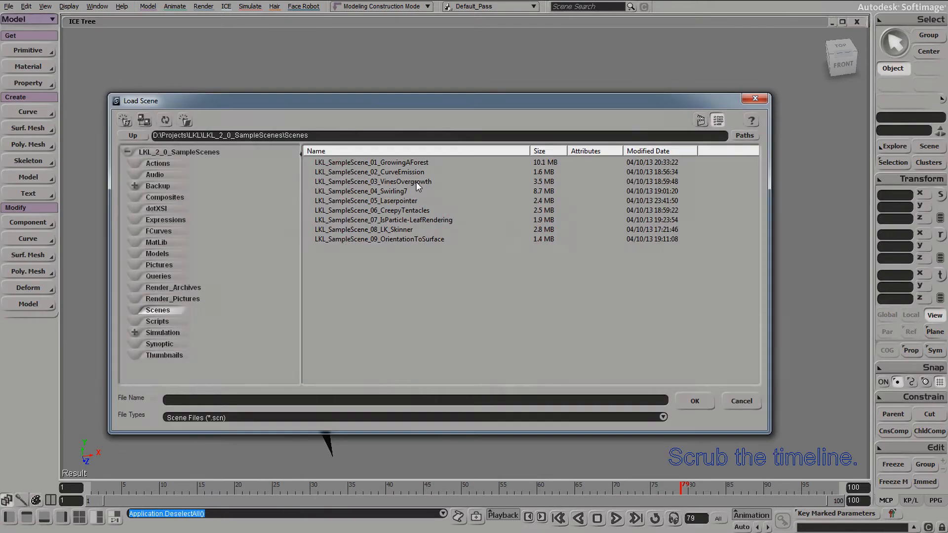
pyautogui.doubleClick(391, 162)
pyautogui.click(503, 297)
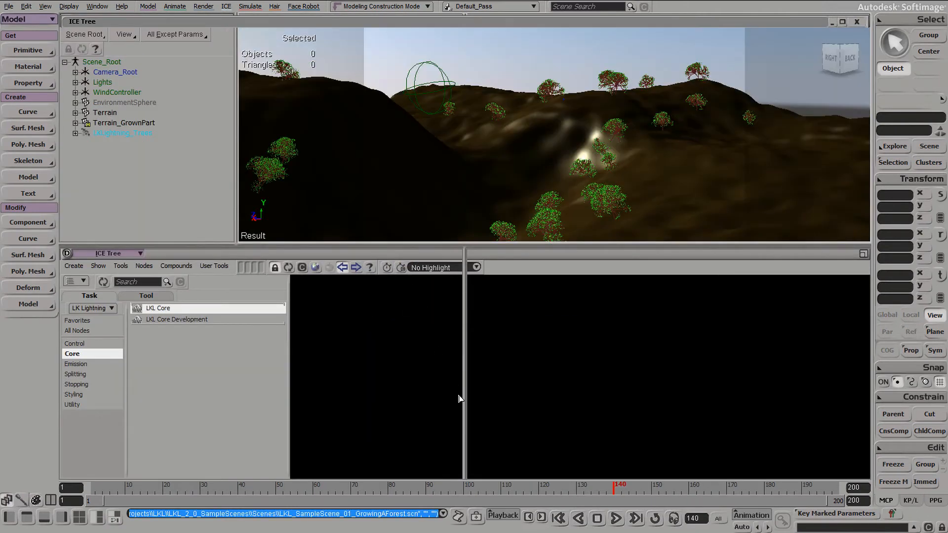
# - Maximize the Camera view and scrub the forest growth animation to frame 157 with nothing selected
pyautogui.click(857, 23)
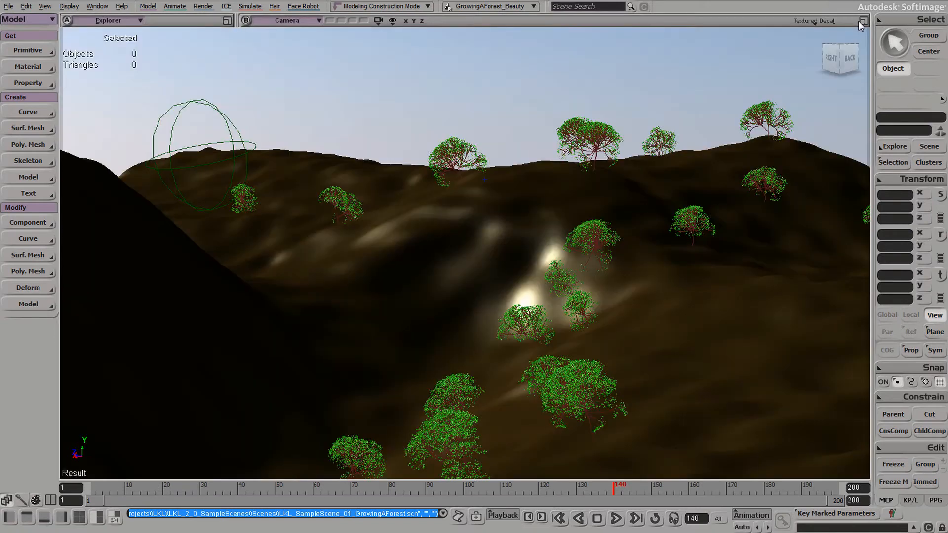
pyautogui.moveTo(107, 491); pyautogui.dragTo(676, 497)
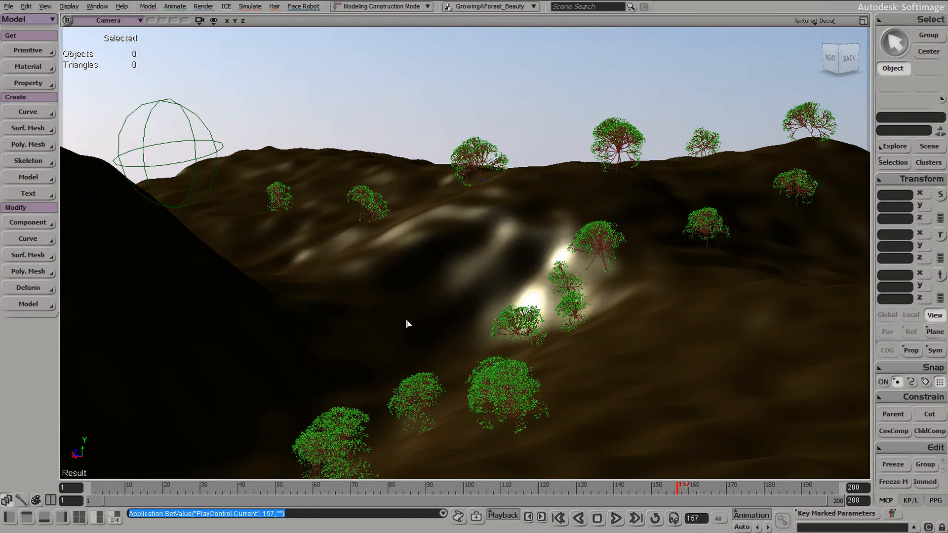
pyautogui.click(523, 101)
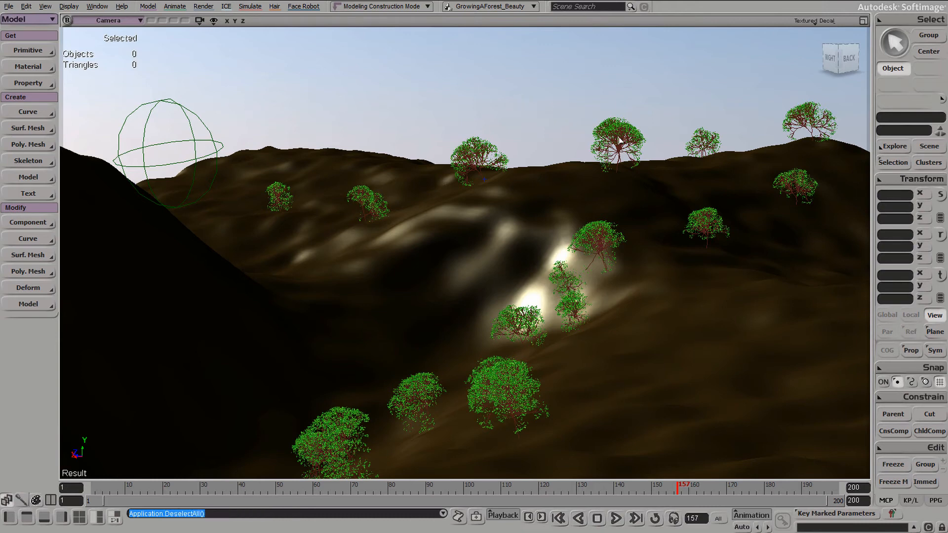
# - Select the LKLightning_Trees point cloud and examine the tree growth at frame 40, frame 90 and further along the timeline
pyautogui.click(607, 178)
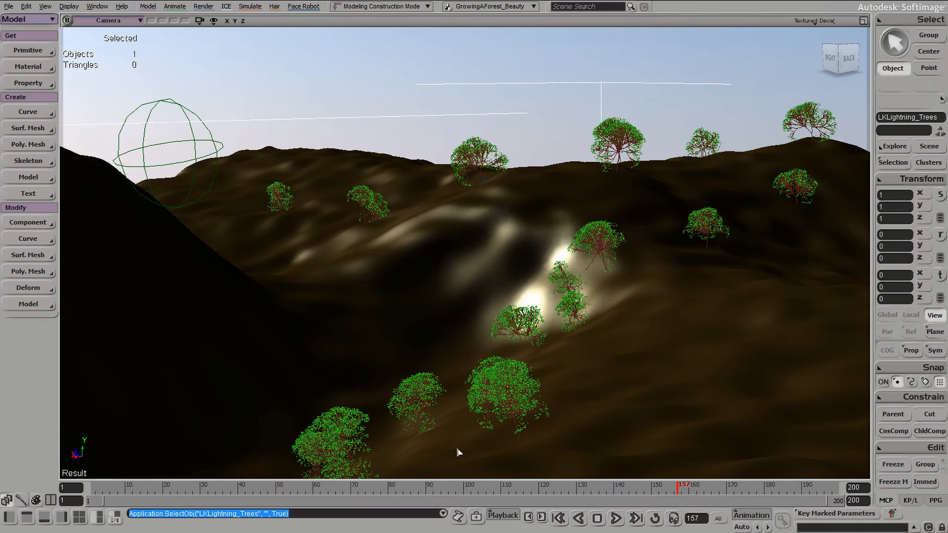
pyautogui.click(240, 493)
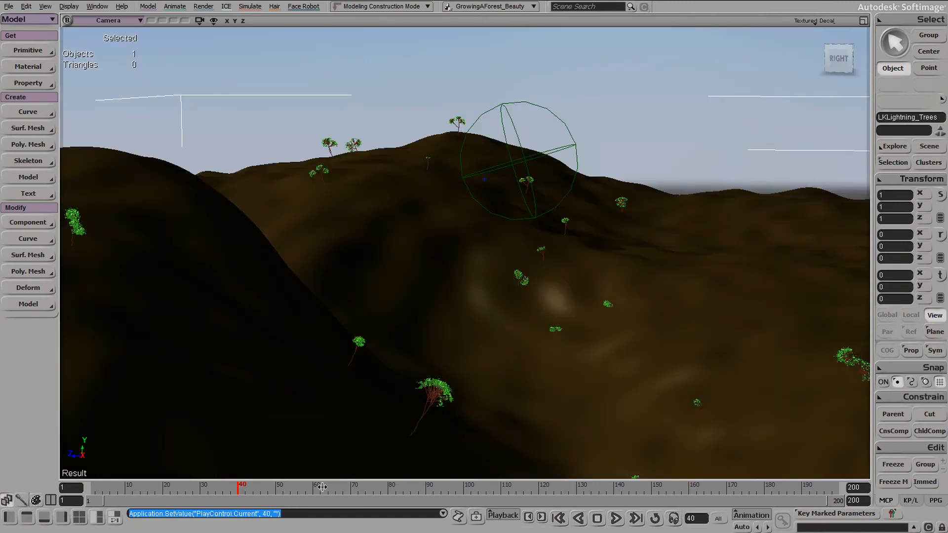
pyautogui.moveTo(336, 486); pyautogui.dragTo(428, 486)
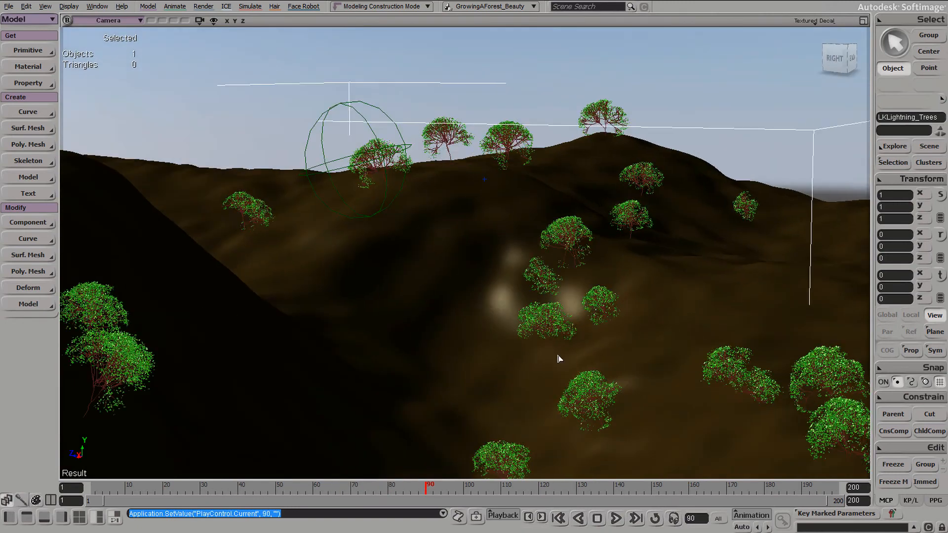
pyautogui.click(648, 488)
pyautogui.moveTo(677, 489); pyautogui.dragTo(731, 488)
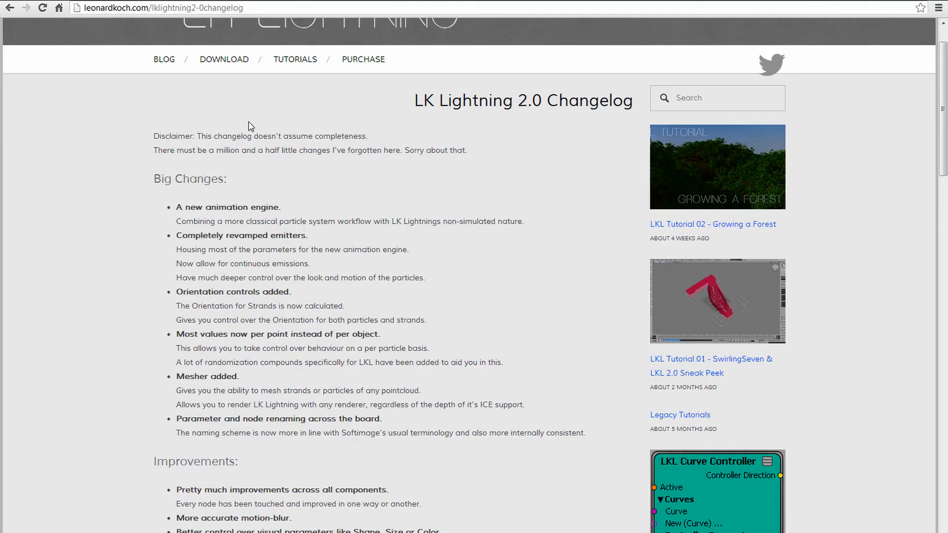
# - Switch to the LK Lightning 2.0 Changelog in the web browser, open LKL Tutorial 02 - Growing a Forest and look through its chapter list
pyautogui.scroll(1, 384, 183)
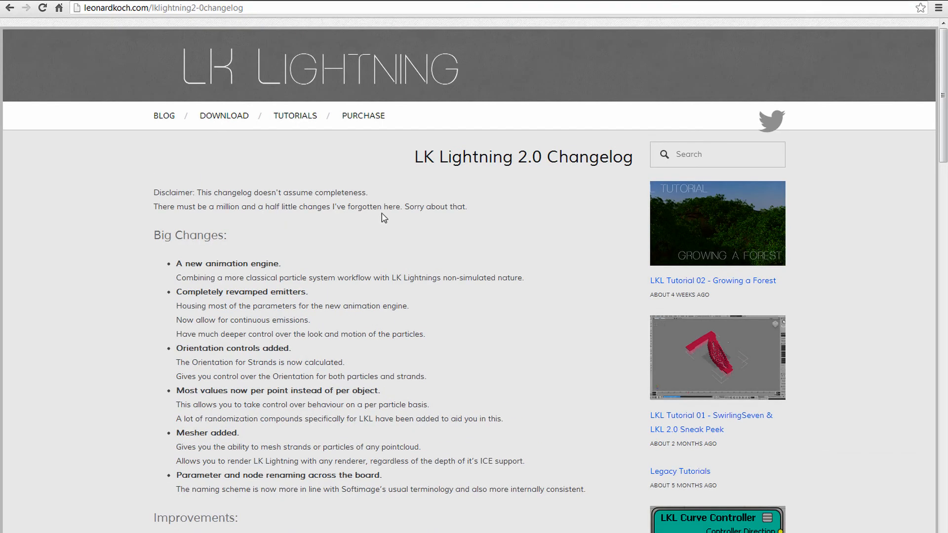
pyautogui.click(727, 233)
pyautogui.scroll(-5, 566, 328)
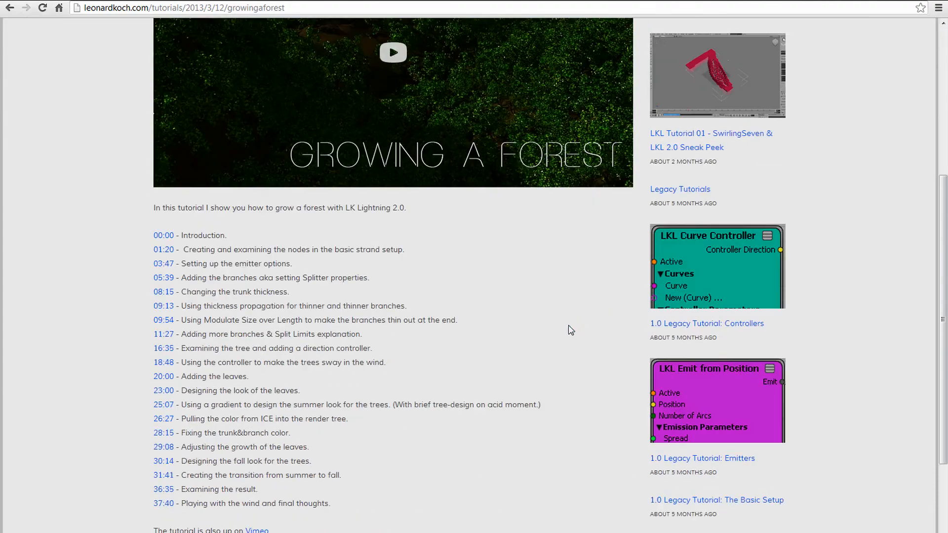
pyautogui.scroll(5, 535, 353)
# - Return to the LK Lightning 2.0 Changelog, skim its improvements and new nodes, and open the site's Purchase page
pyautogui.hotkey('alt', 'Left')
pyautogui.scroll(-15, 417, 386)
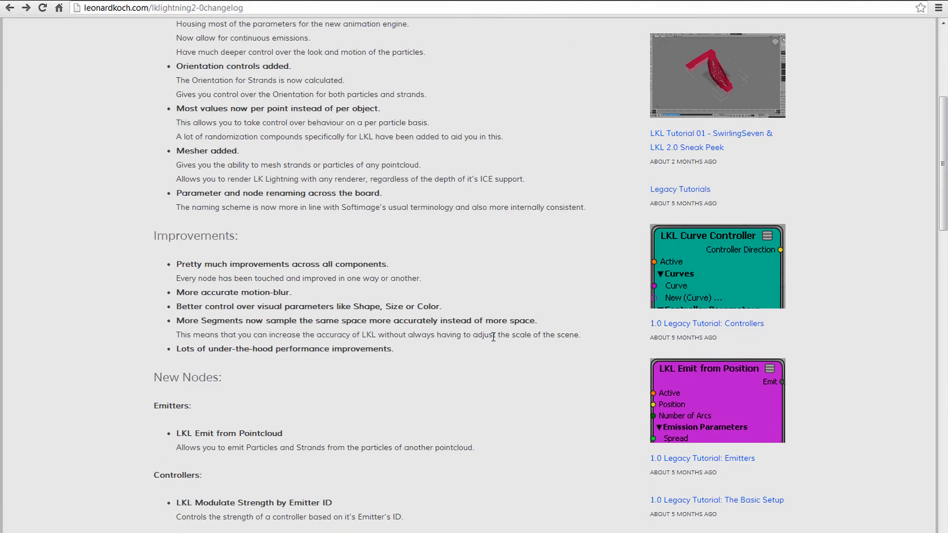
pyautogui.scroll(15, 417, 386)
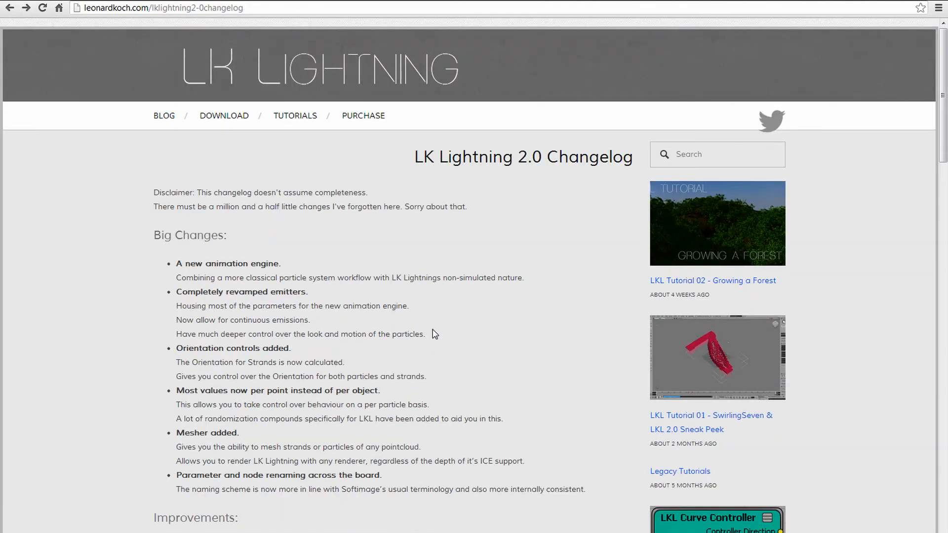
pyautogui.click(363, 117)
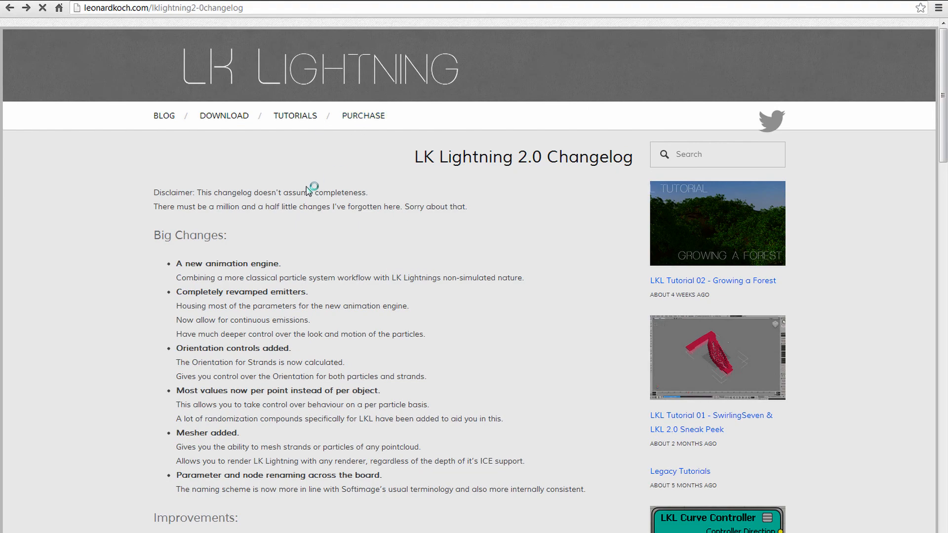